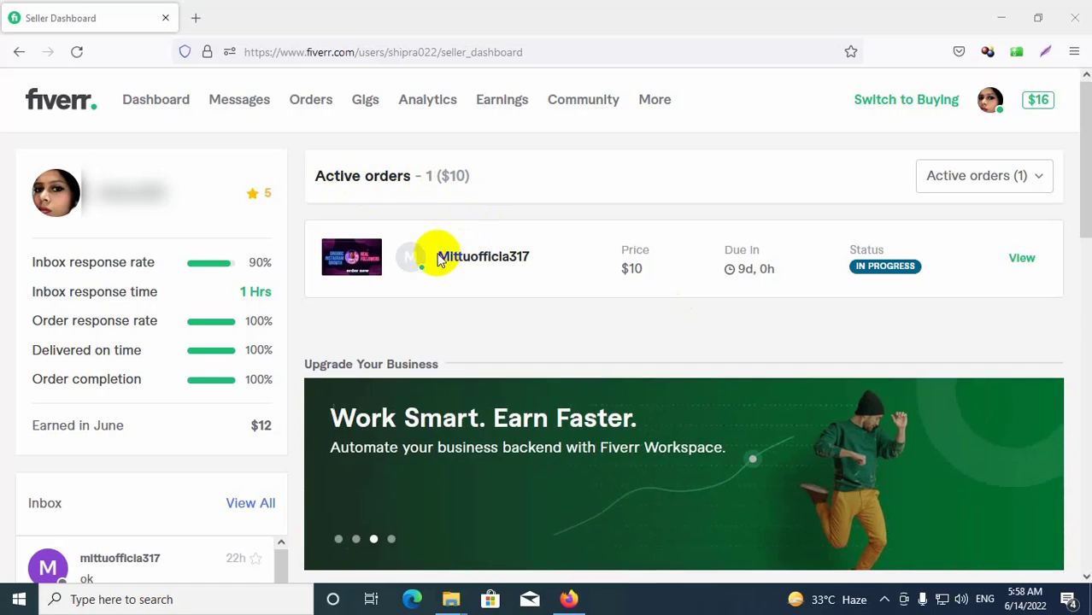
# Examine the active order's buyer, price and due date on the seller dashboard, and look over the inbox list.
pyautogui.moveTo(434, 256); pyautogui.dragTo(709, 281)
pyautogui.click(620, 246)
pyautogui.moveTo(712, 242); pyautogui.dragTo(780, 274)
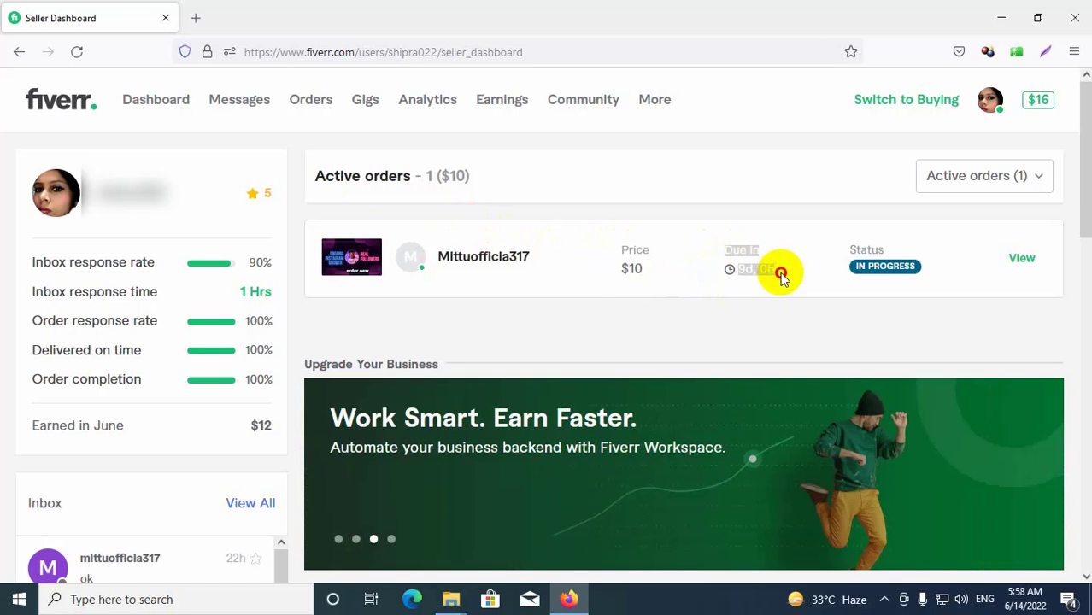
pyautogui.click(761, 190)
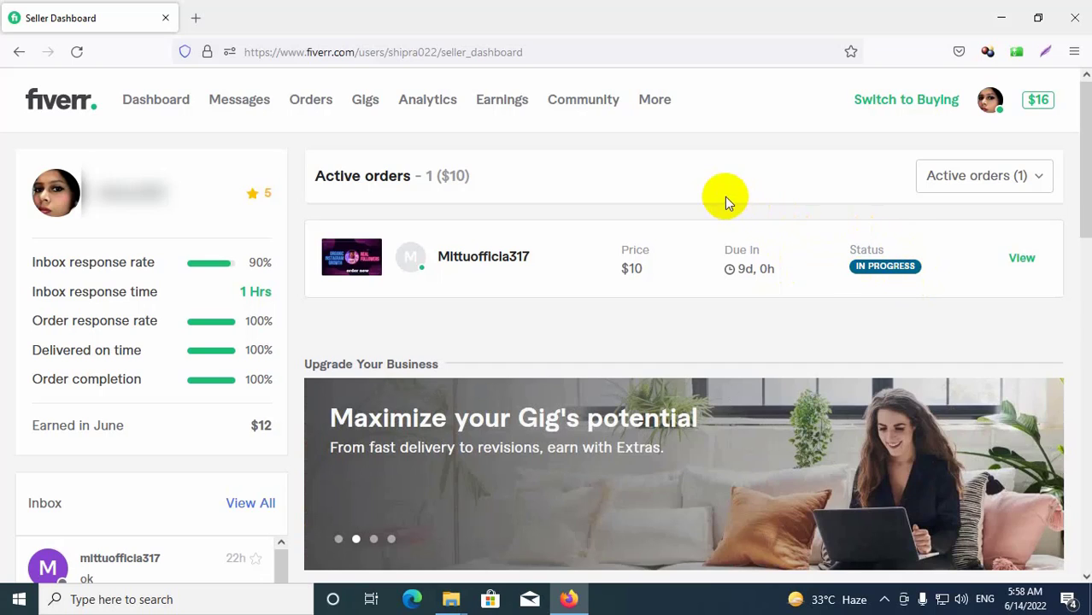
pyautogui.moveTo(663, 271); pyautogui.dragTo(604, 256)
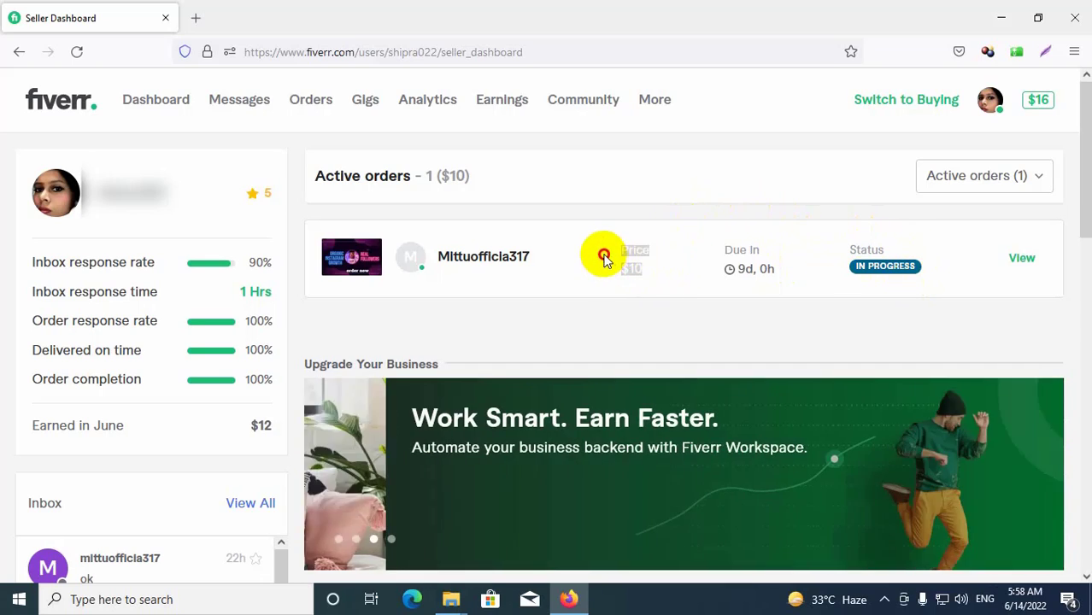
pyautogui.click(641, 167)
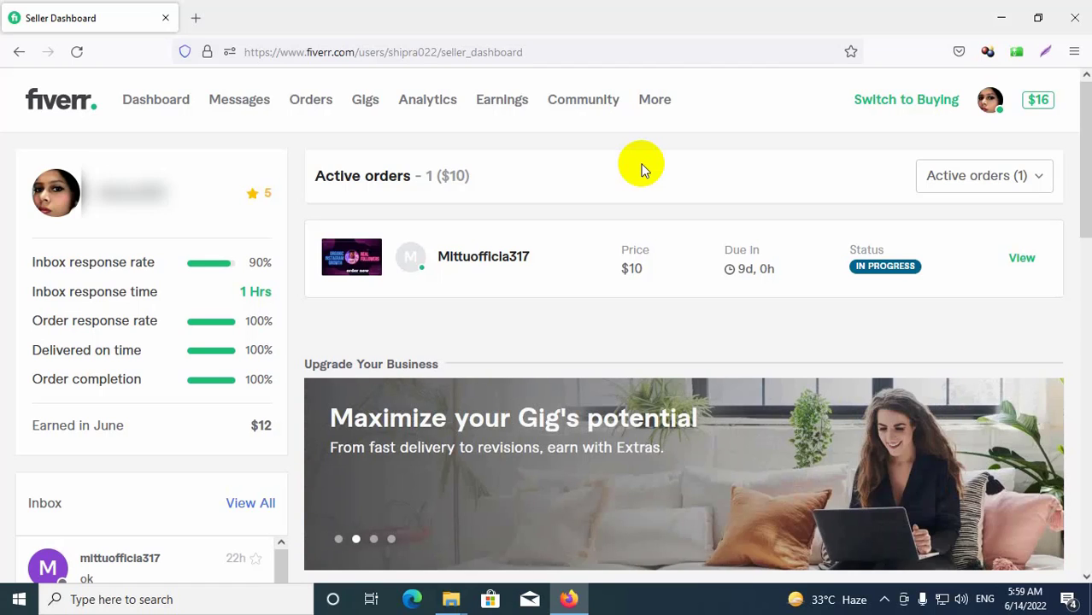
pyautogui.scroll(-3, 581, 222)
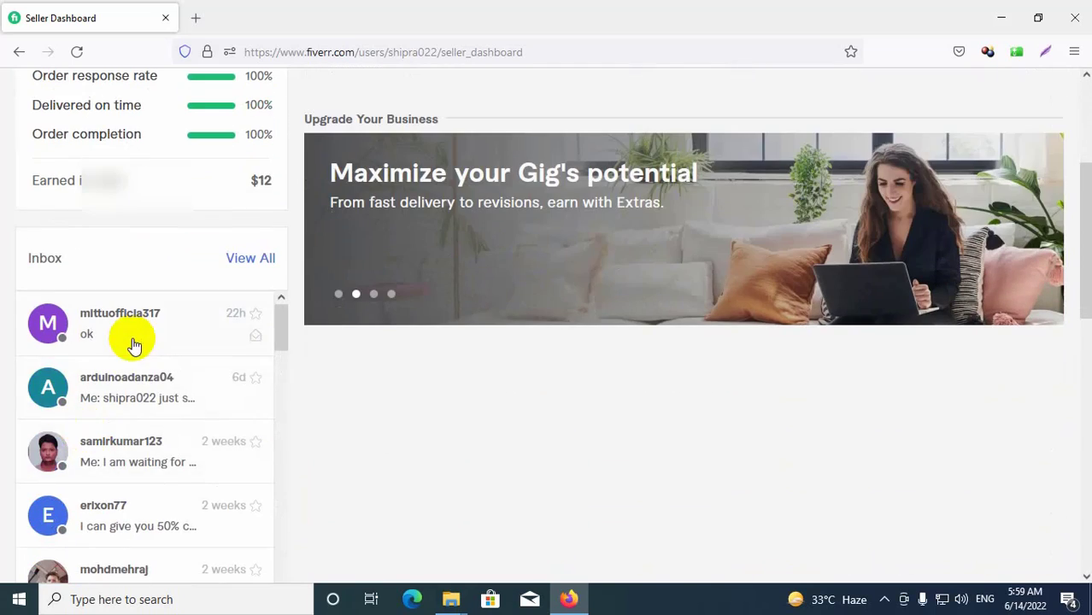
pyautogui.scroll(3, 588, 286)
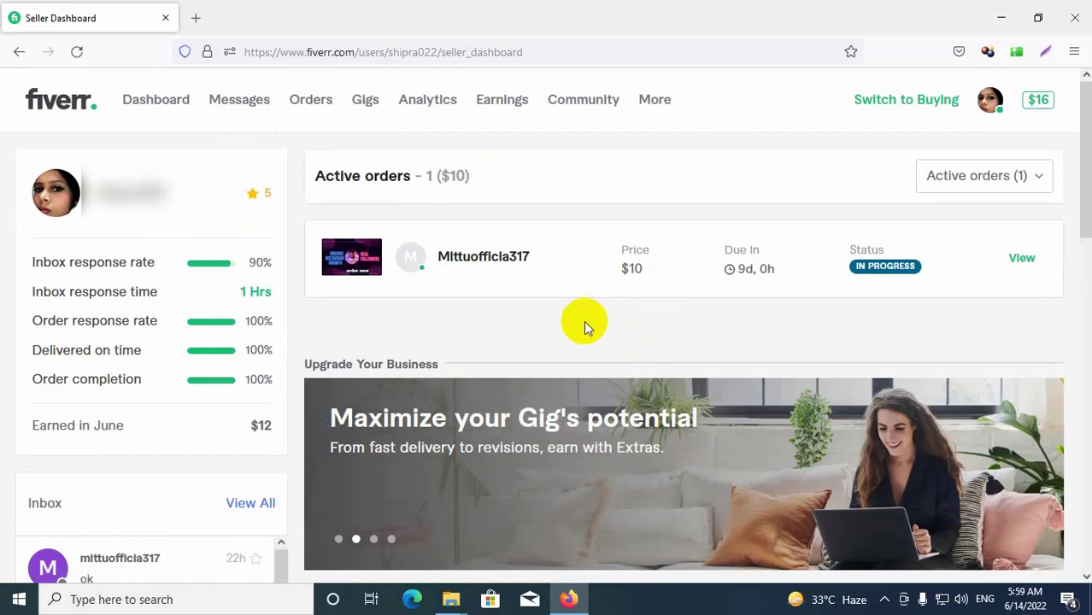
# Open the conversation with the active order's buyer and find the earlier accepted $10 custom offer.
pyautogui.click(649, 419)
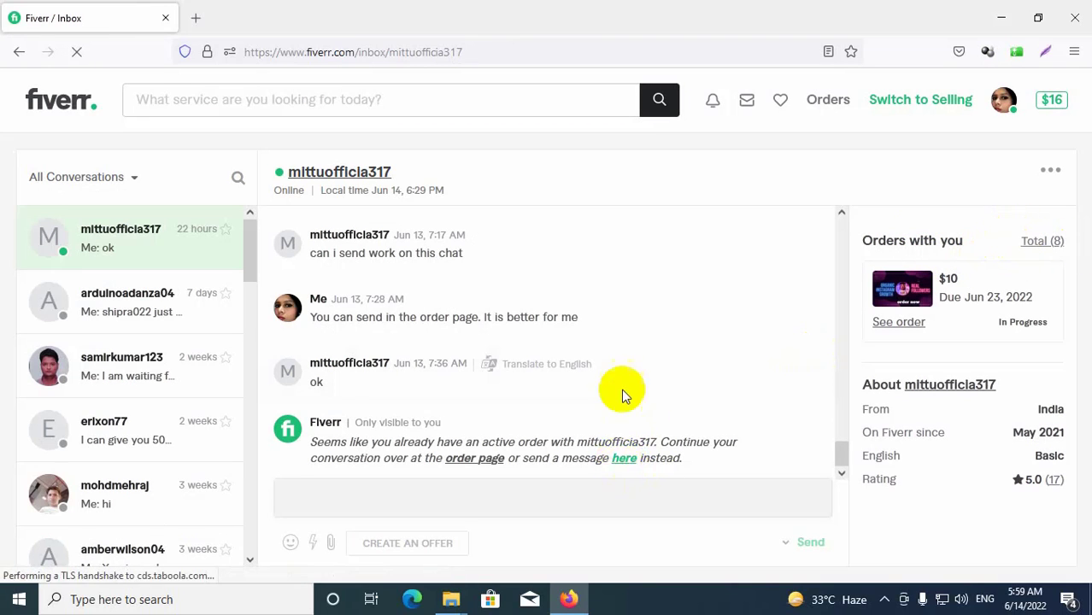
pyautogui.scroll(15, 622, 388)
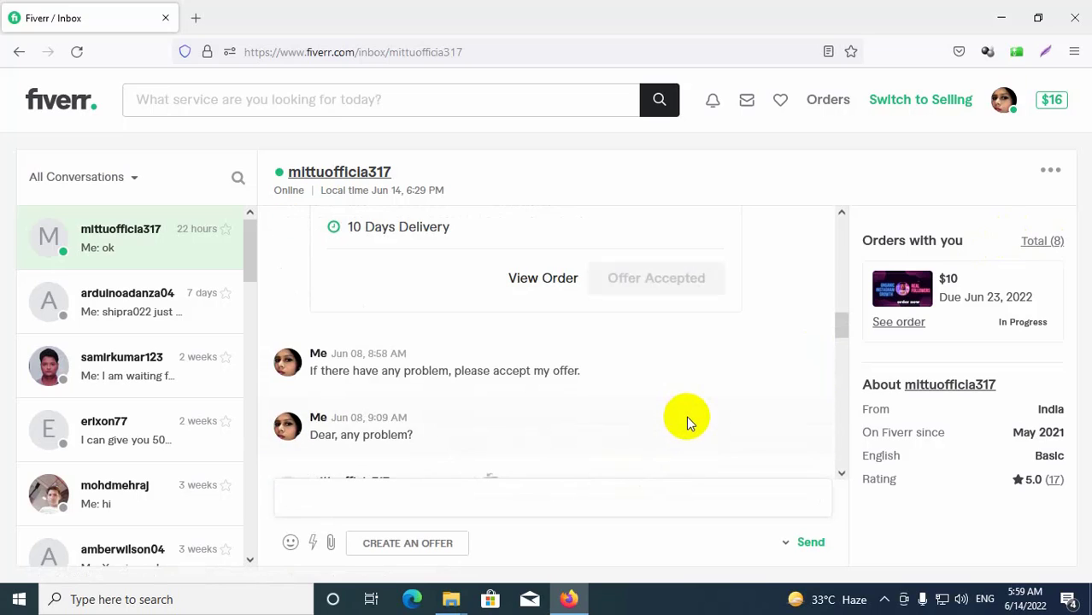
pyautogui.scroll(5, 687, 416)
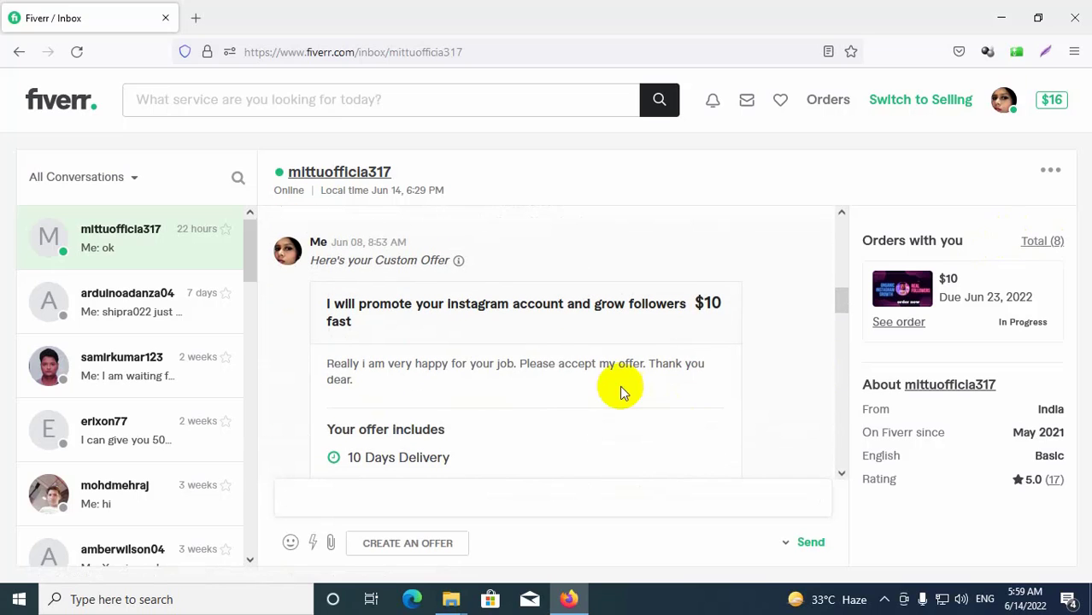
pyautogui.scroll(-1, 598, 376)
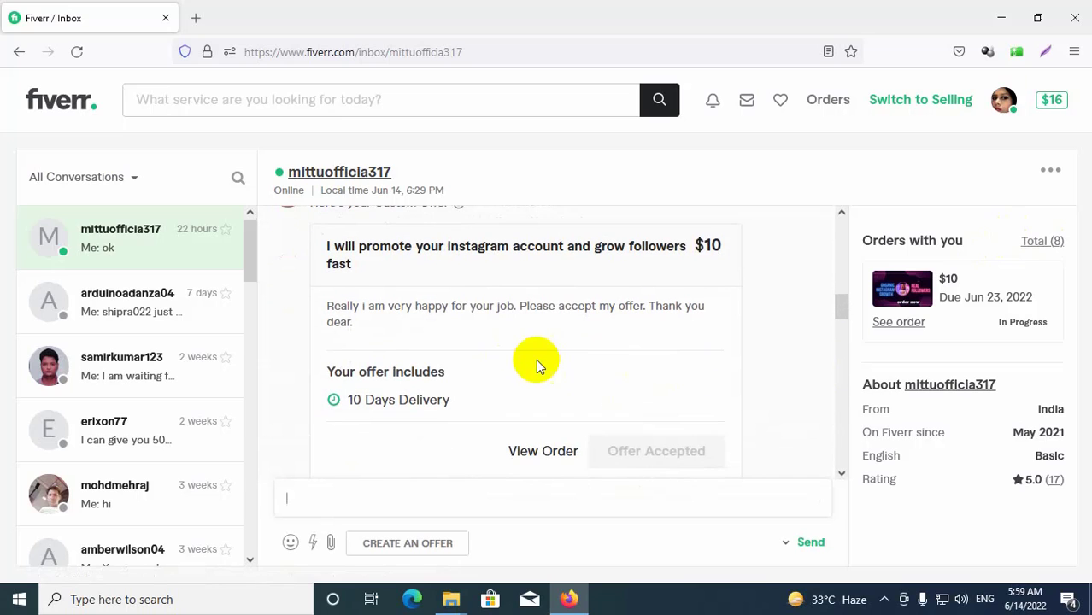
# Open the Instagram promotion gig linked in the custom offer and review its title.
pyautogui.click(545, 249)
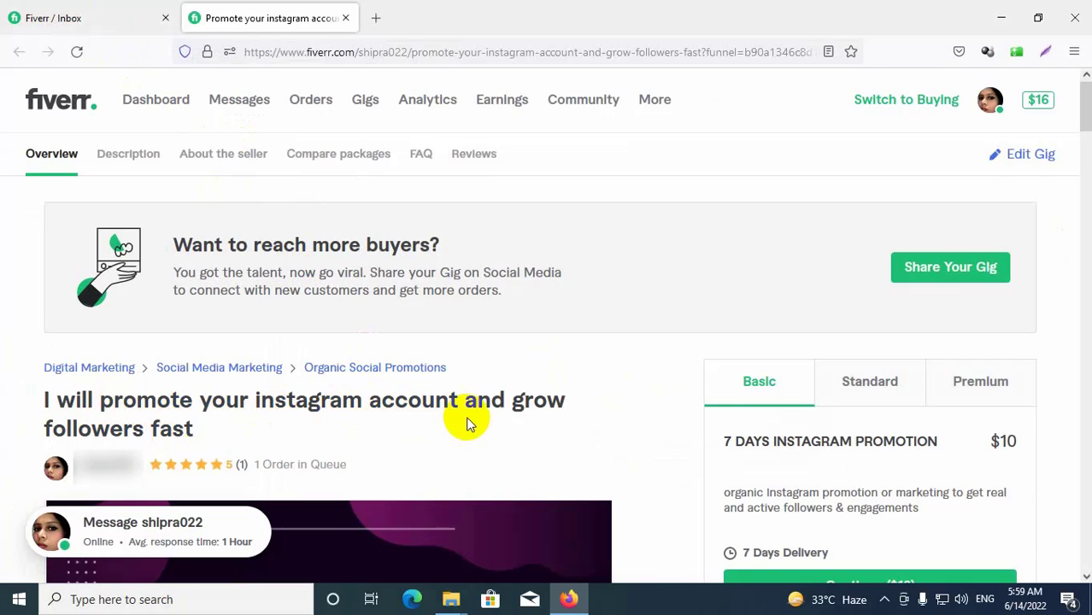
pyautogui.moveTo(196, 427); pyautogui.dragTo(34, 402)
pyautogui.click(267, 421)
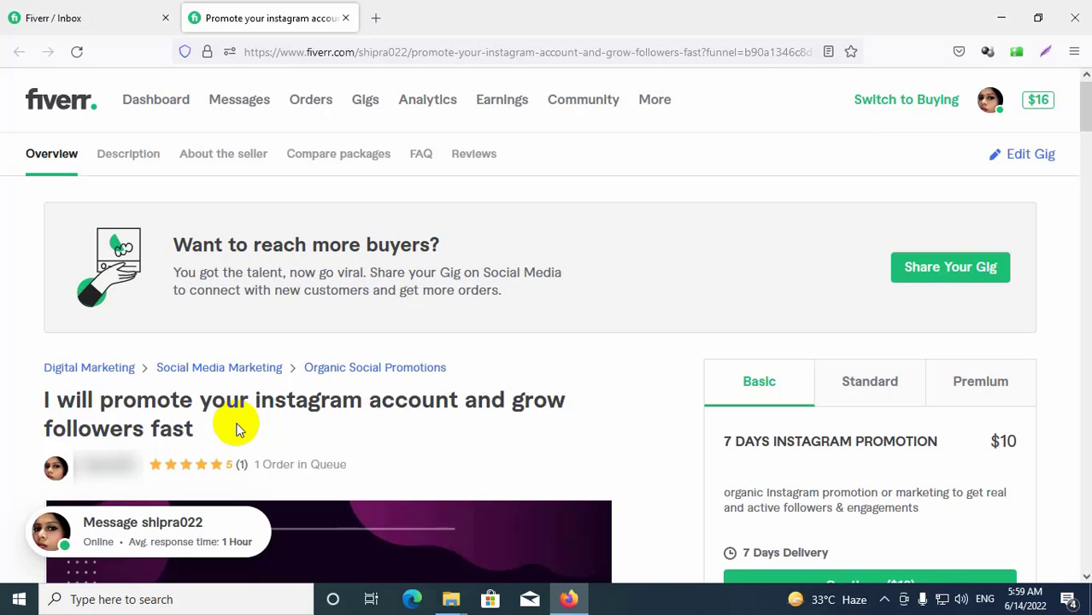
# Back in the buyer conversation, start a single-payment offer for the gig "I will promote your instagram account and grow followers fast".
pyautogui.click(109, 8)
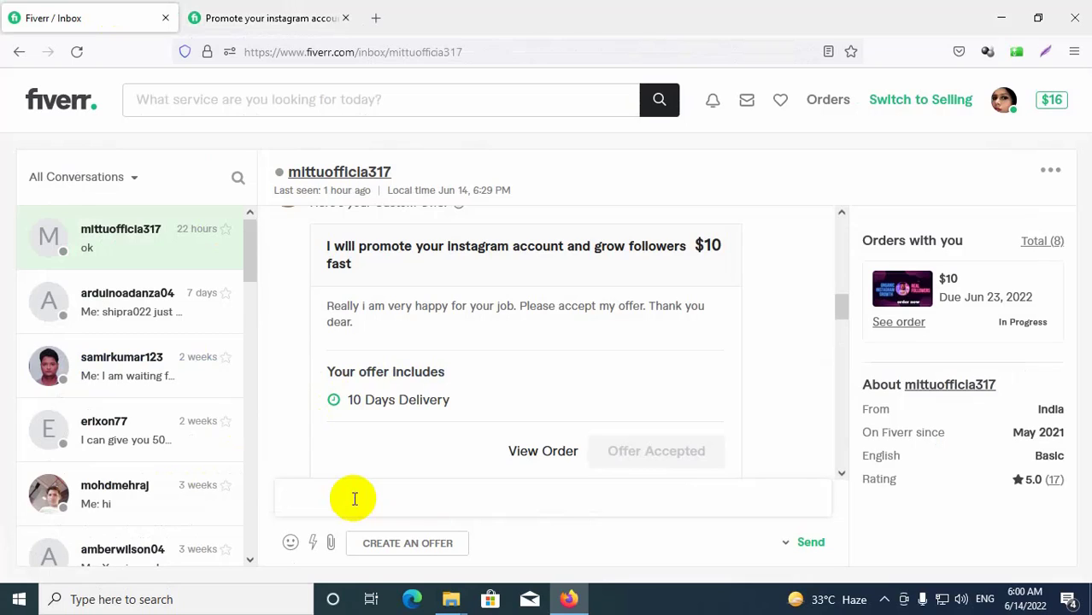
pyautogui.click(381, 548)
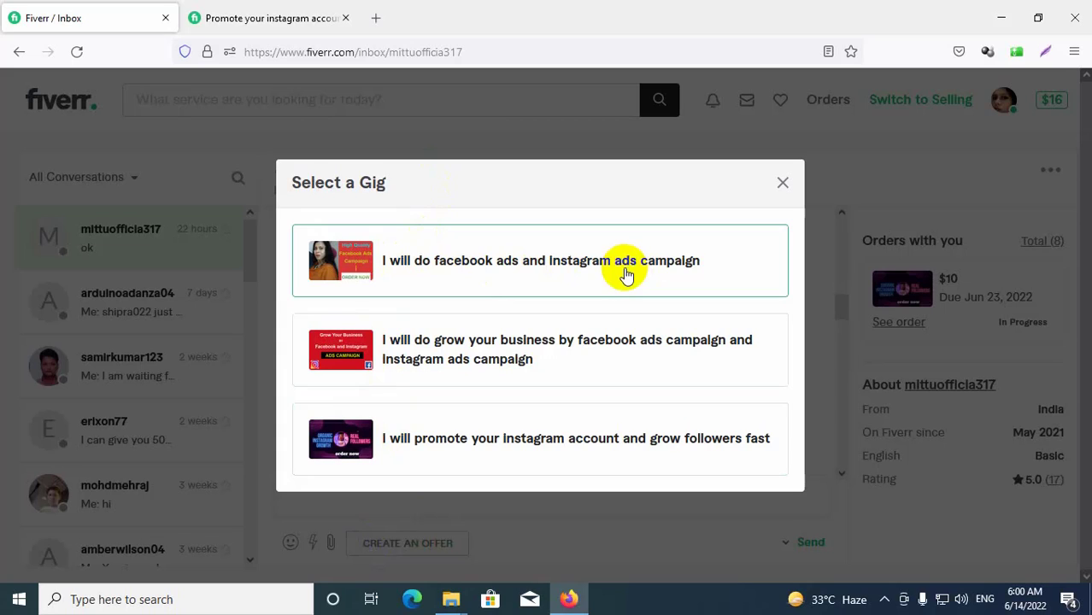
pyautogui.click(508, 454)
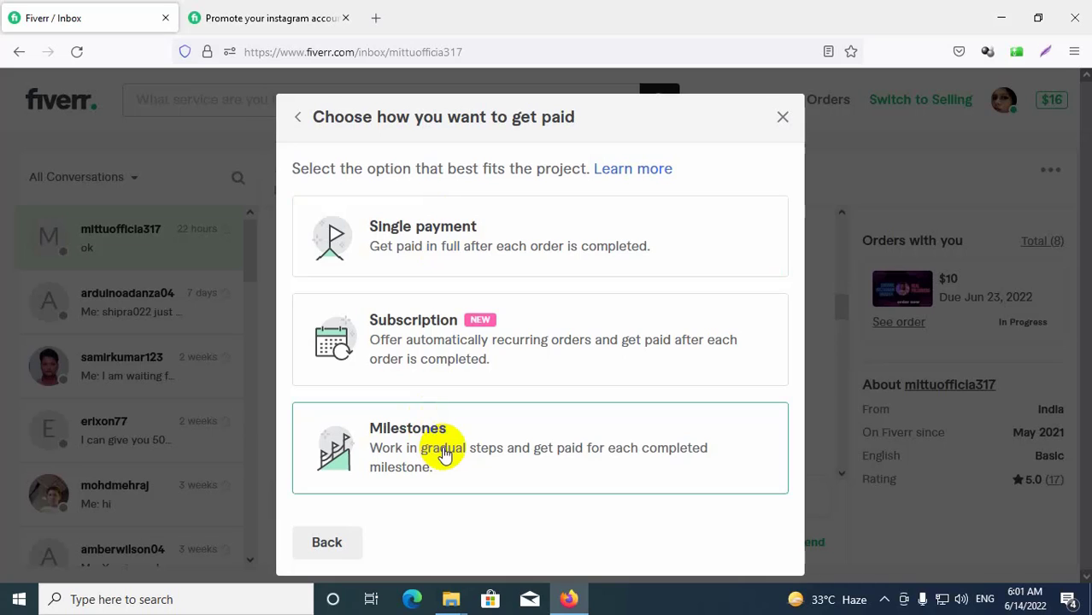
pyautogui.click(483, 229)
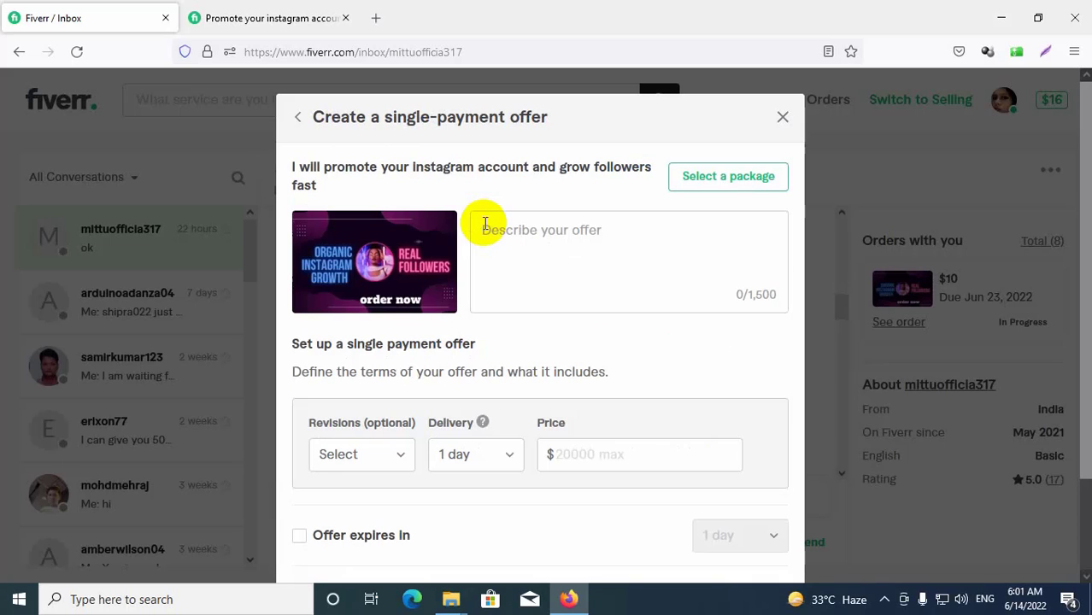
# Try 20 and 2 as the offer's number of revisions, and reset the option to unselected.
pyautogui.click(539, 238)
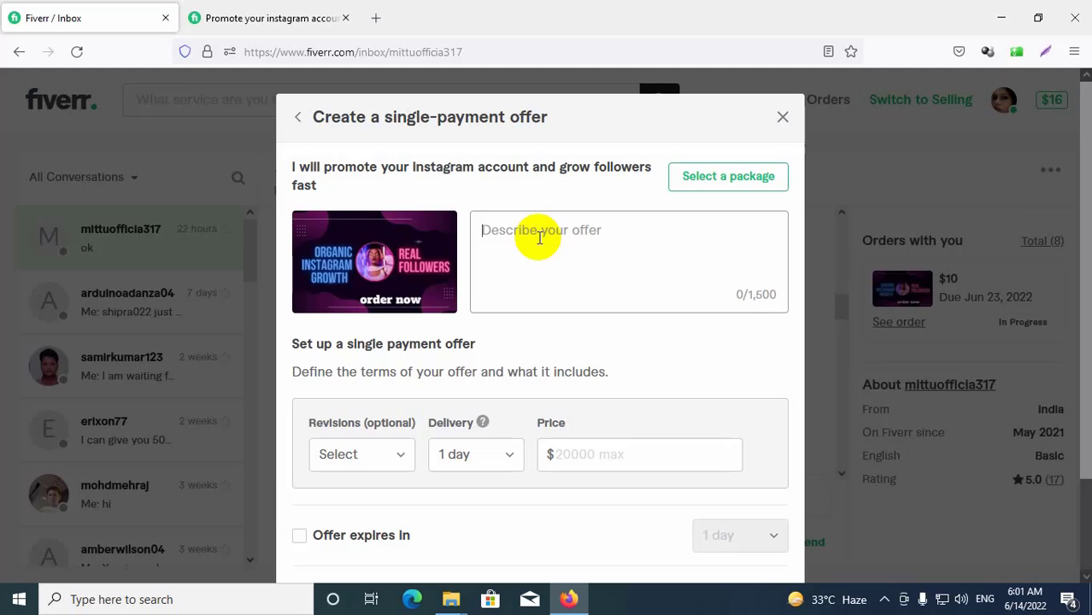
pyautogui.click(365, 460)
pyautogui.scroll(-6, 373, 272)
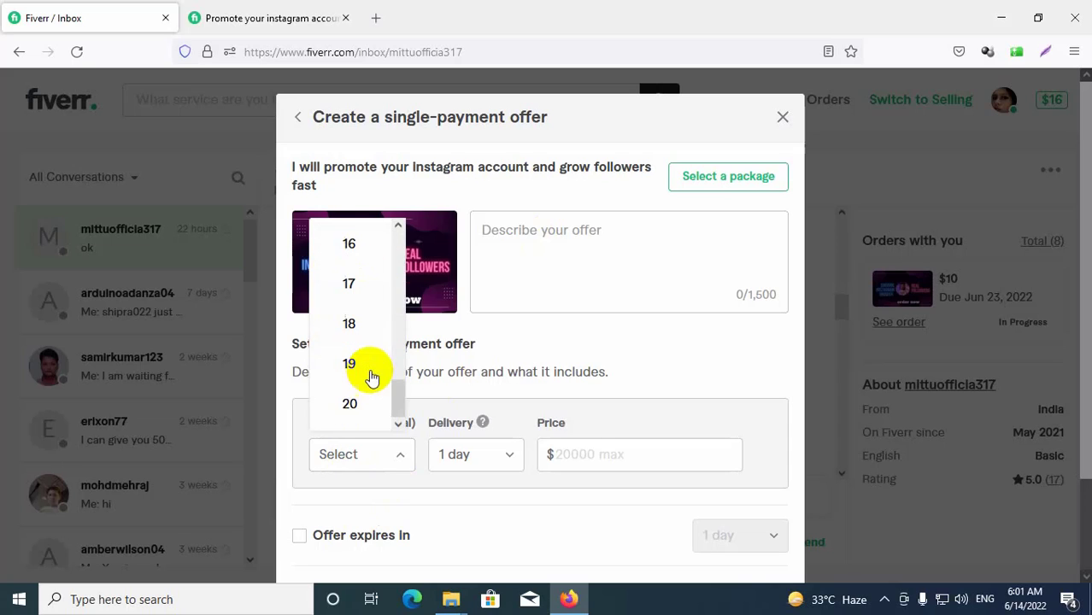
pyautogui.click(360, 406)
pyautogui.click(353, 458)
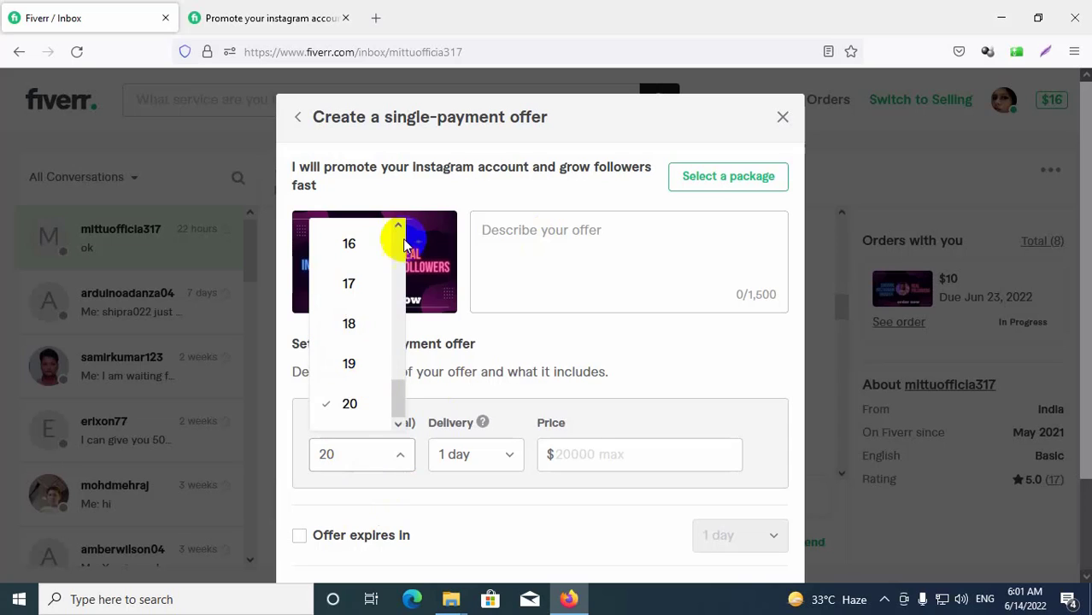
pyautogui.scroll(6, 376, 264)
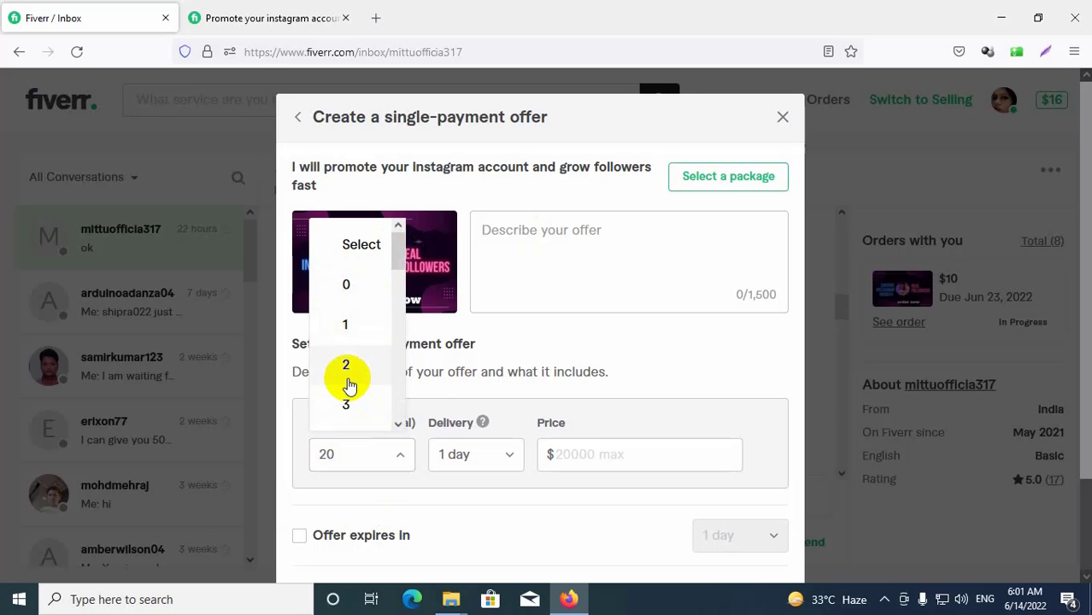
pyautogui.click(349, 382)
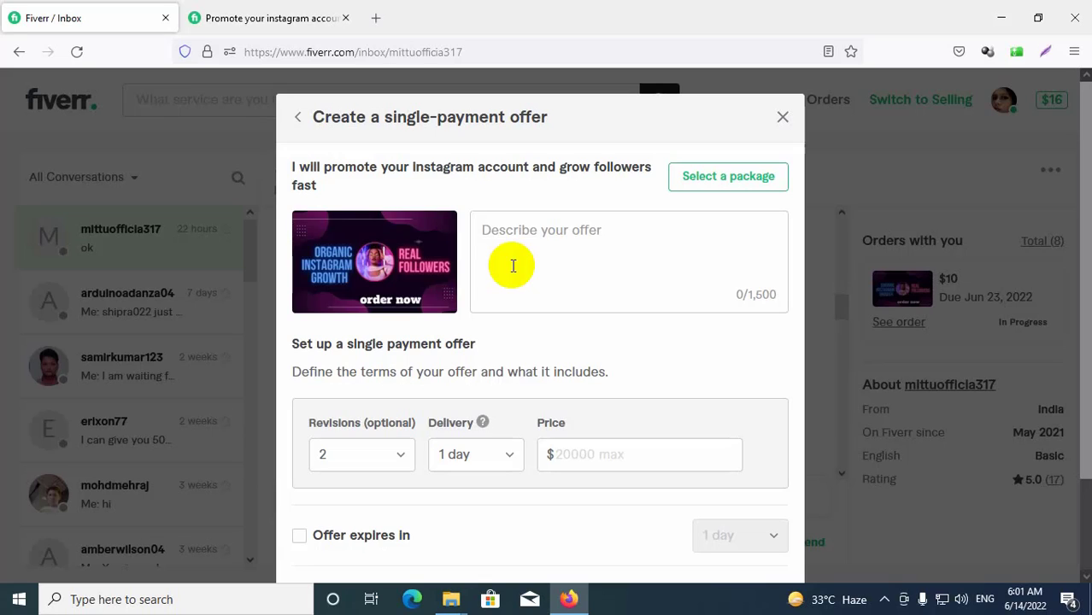
pyautogui.click(349, 459)
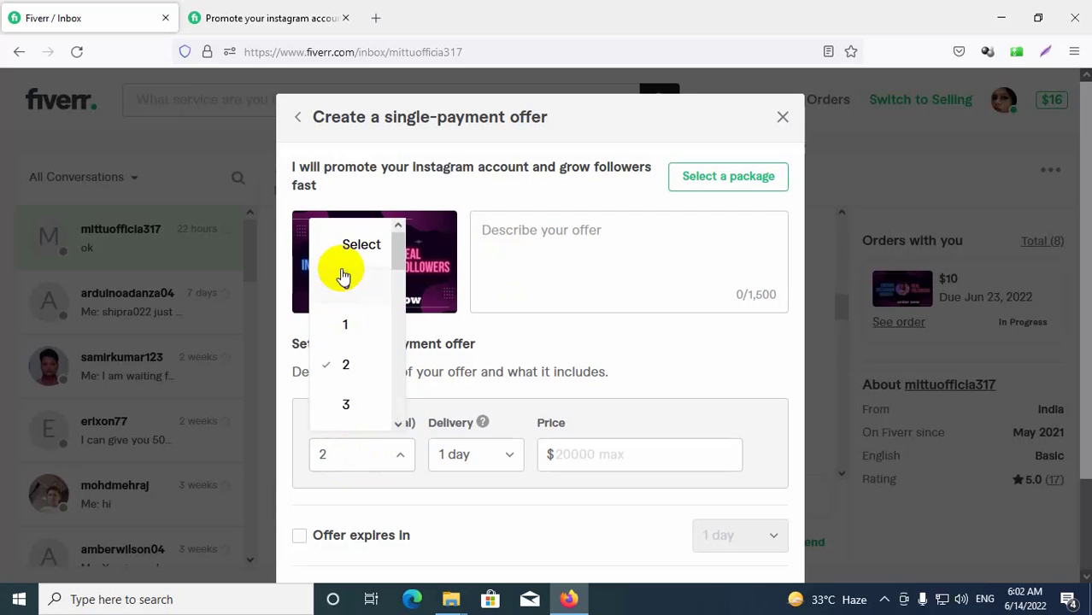
pyautogui.click(357, 248)
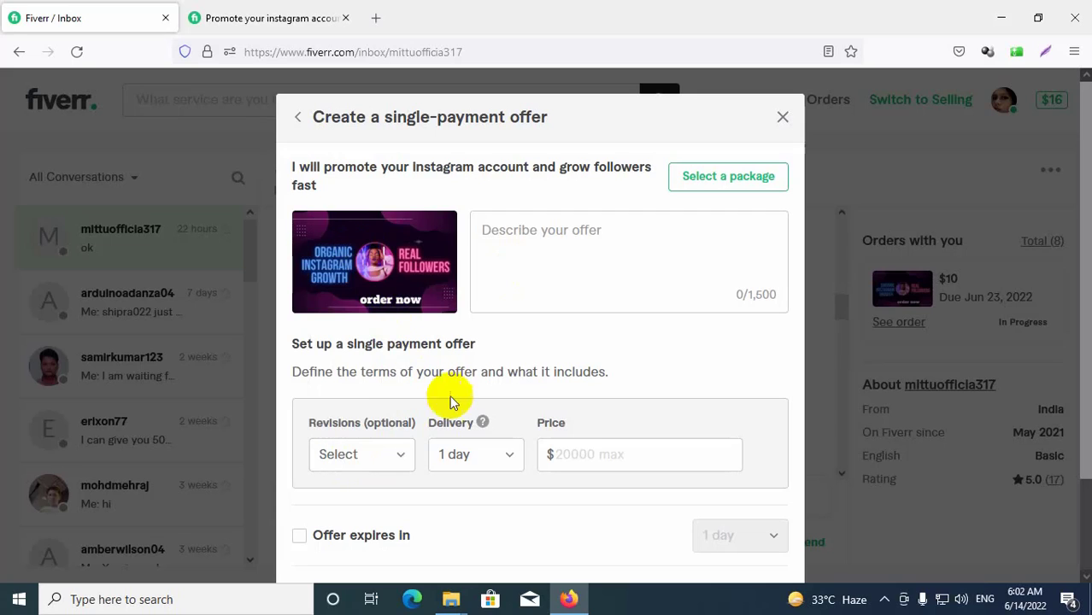
# Set the offer's delivery time to 5 days and its price to $10.
pyautogui.click(453, 453)
pyautogui.scroll(-2, 458, 384)
pyautogui.scroll(-1, 462, 354)
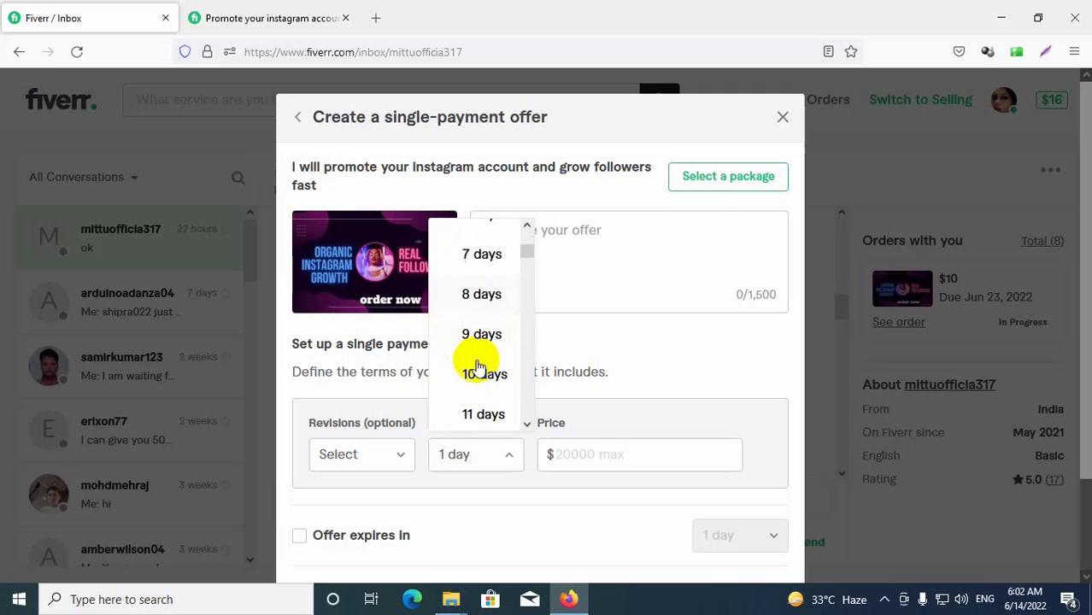
pyautogui.click(481, 381)
pyautogui.click(466, 457)
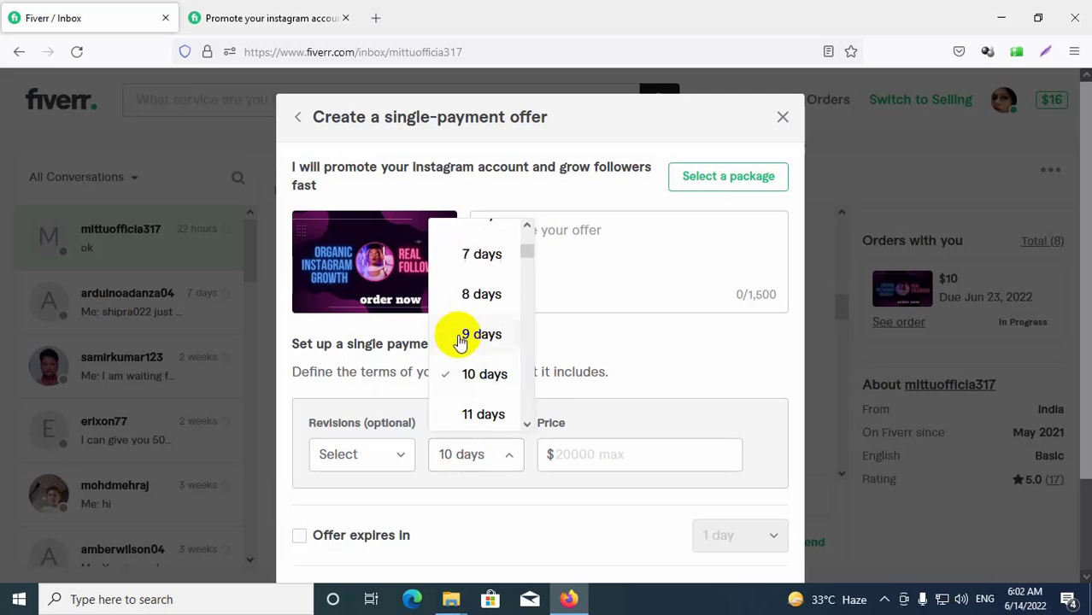
pyautogui.scroll(2, 480, 373)
pyautogui.click(474, 333)
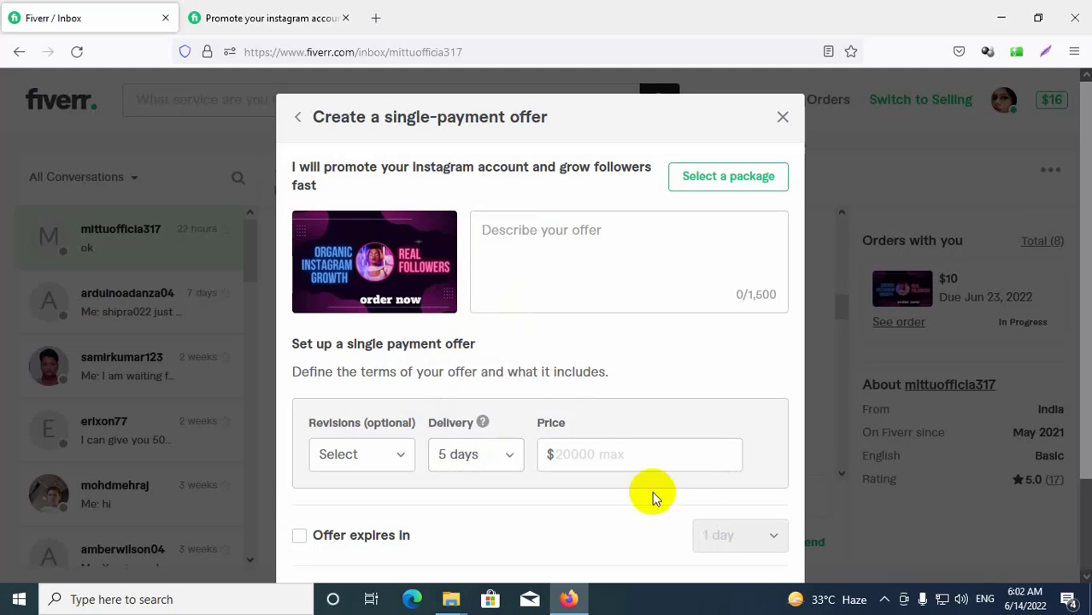
pyautogui.click(626, 468)
pyautogui.write('10')
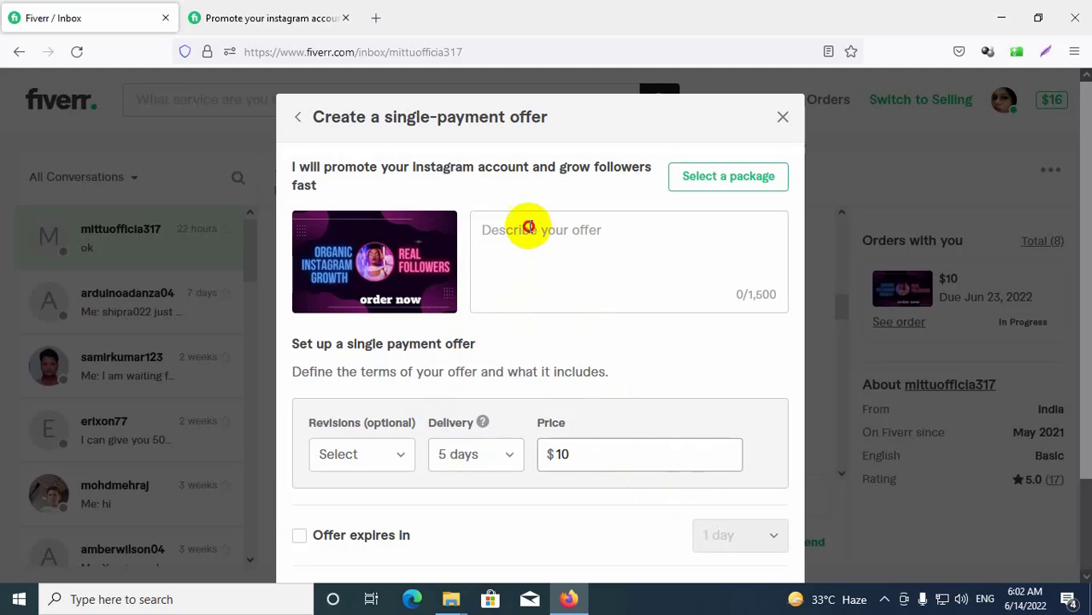
# Describe the offer as "Please accept my offer. Thank you." and insert an empty line above that text.
pyautogui.click(530, 227)
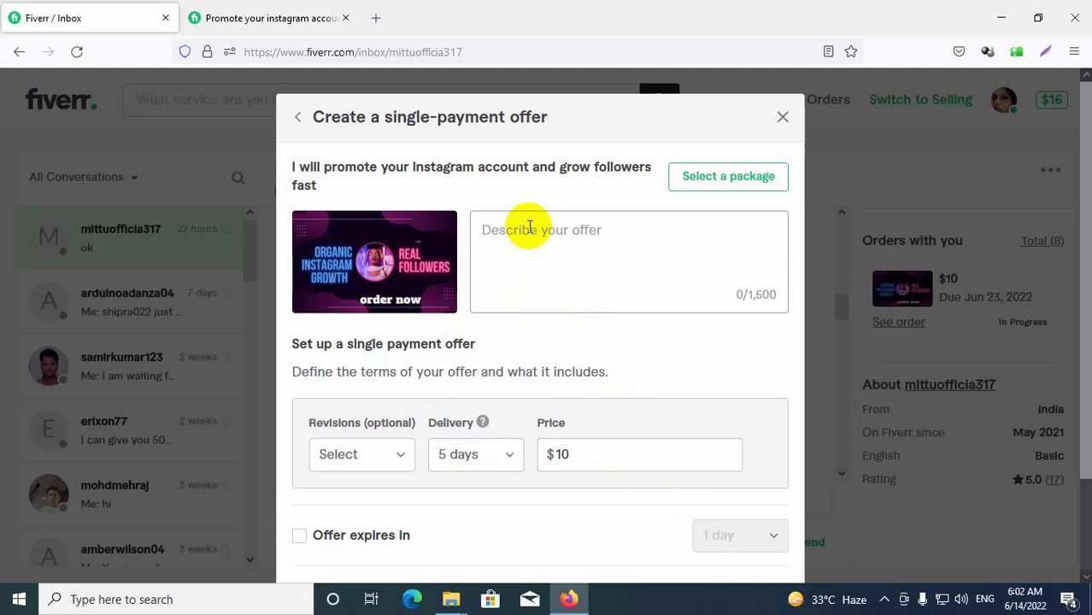
pyautogui.write('Please ')
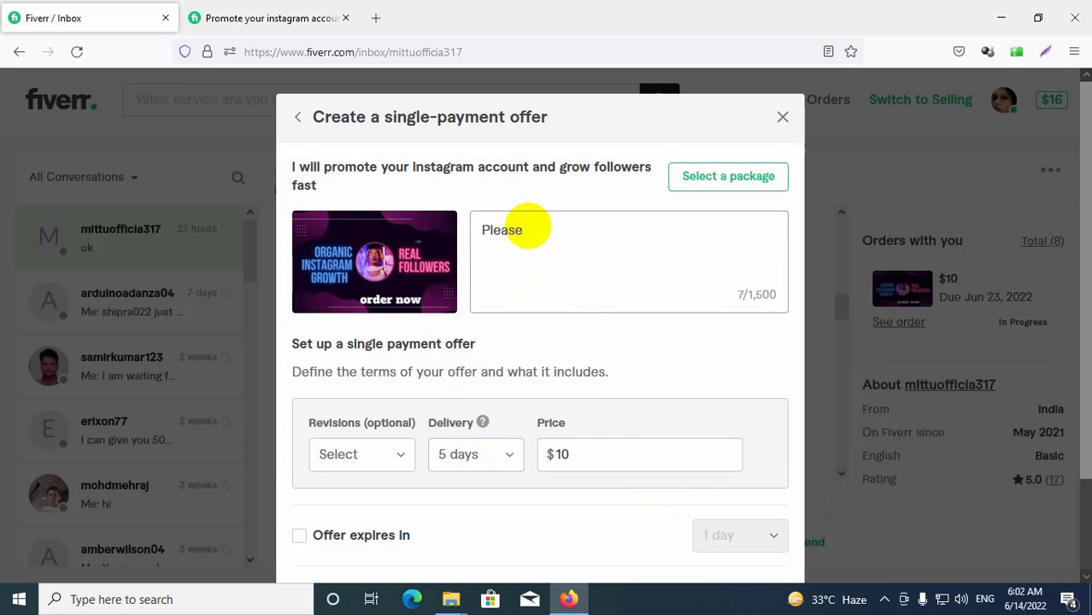
pyautogui.write('accept my off')
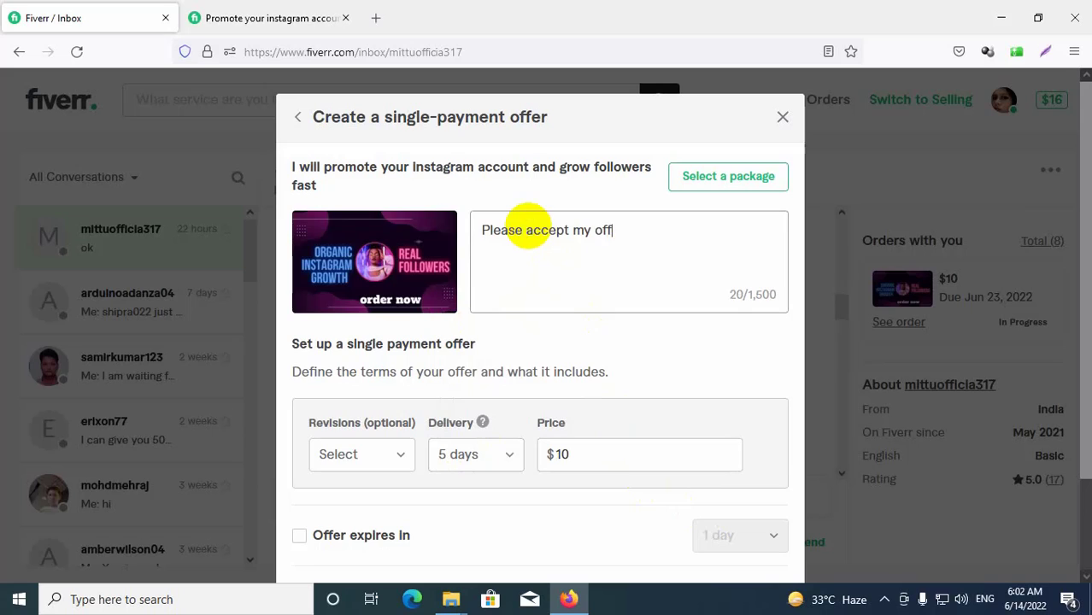
pyautogui.write('er. Thank you.')
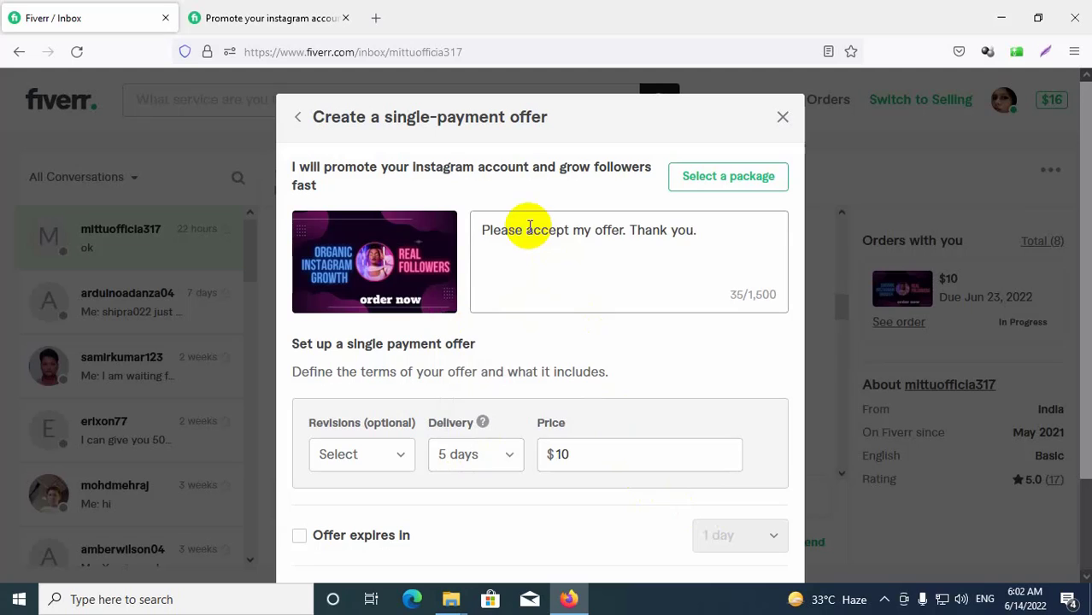
pyautogui.click(483, 231)
pyautogui.click(484, 231)
pyautogui.press('Return')
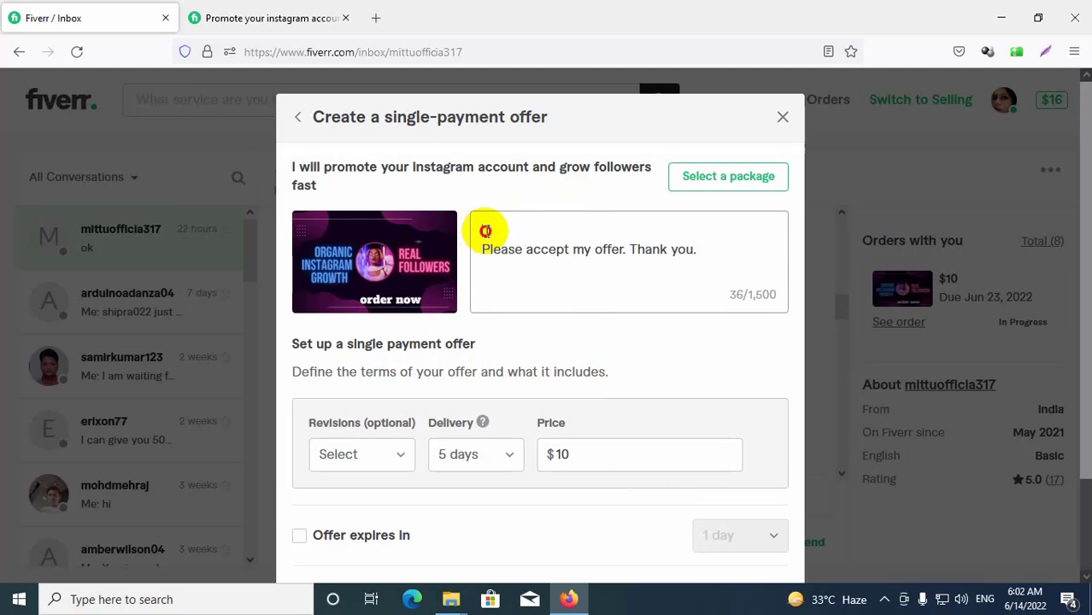
# Turn off the request for requirements on the offer.
pyautogui.scroll(-3, 643, 278)
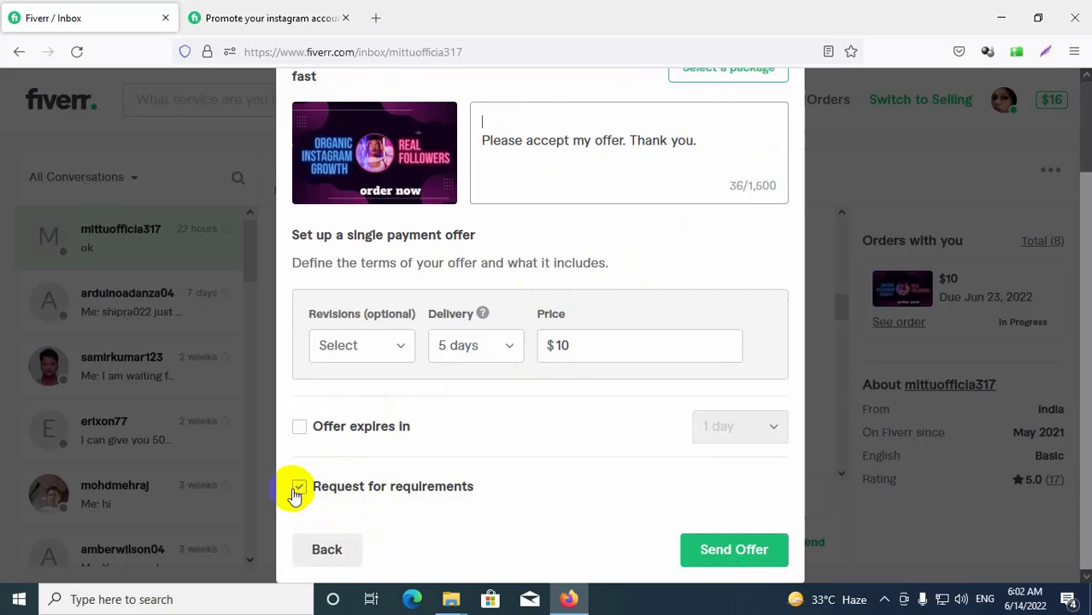
pyautogui.click(296, 488)
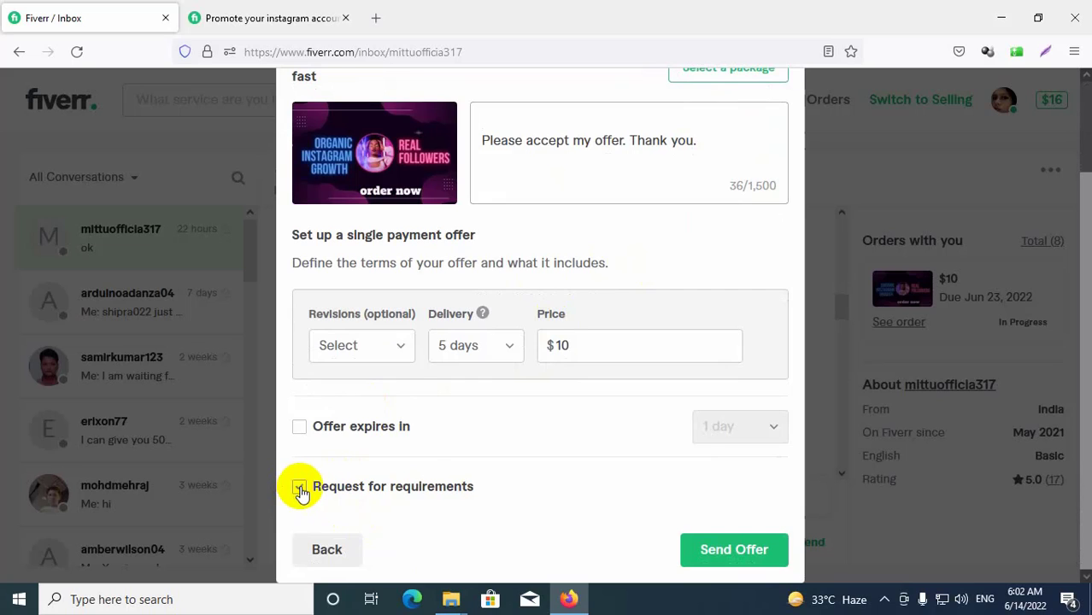
pyautogui.scroll(-1, 518, 502)
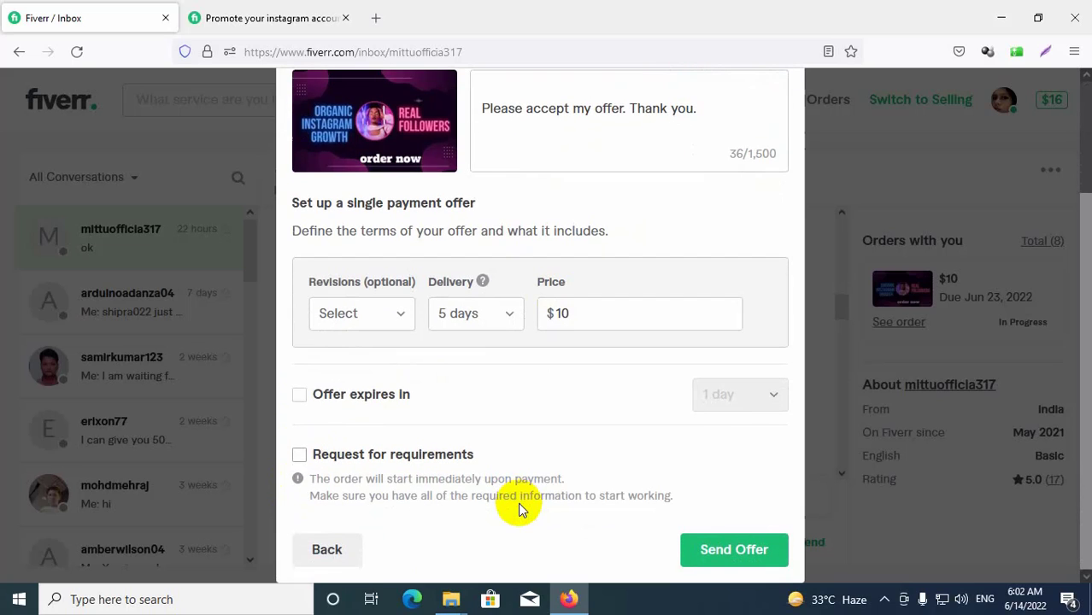
# Close the custom offer form without sending it and review the earlier accepted $10 offer in the conversation.
pyautogui.scroll(4, 646, 373)
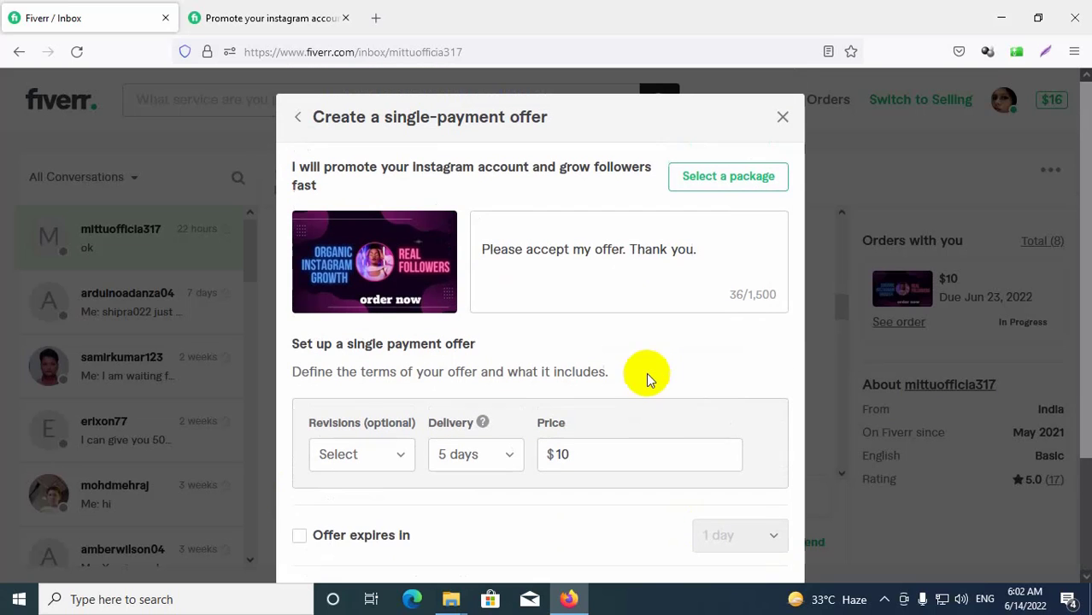
pyautogui.click(782, 114)
pyautogui.scroll(2, 414, 342)
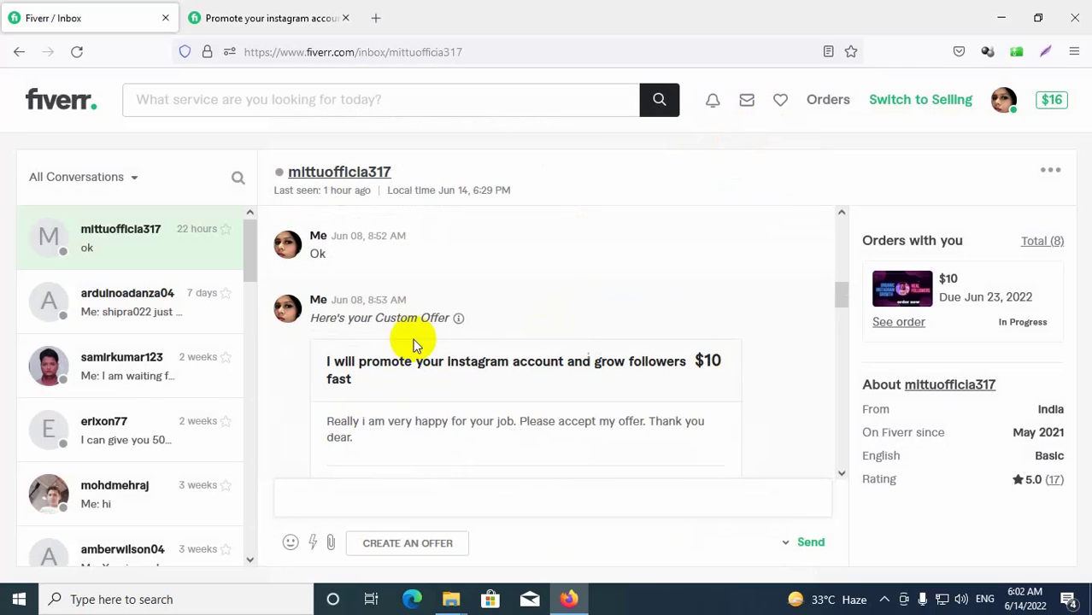
pyautogui.scroll(-2, 634, 424)
pyautogui.scroll(-1, 598, 389)
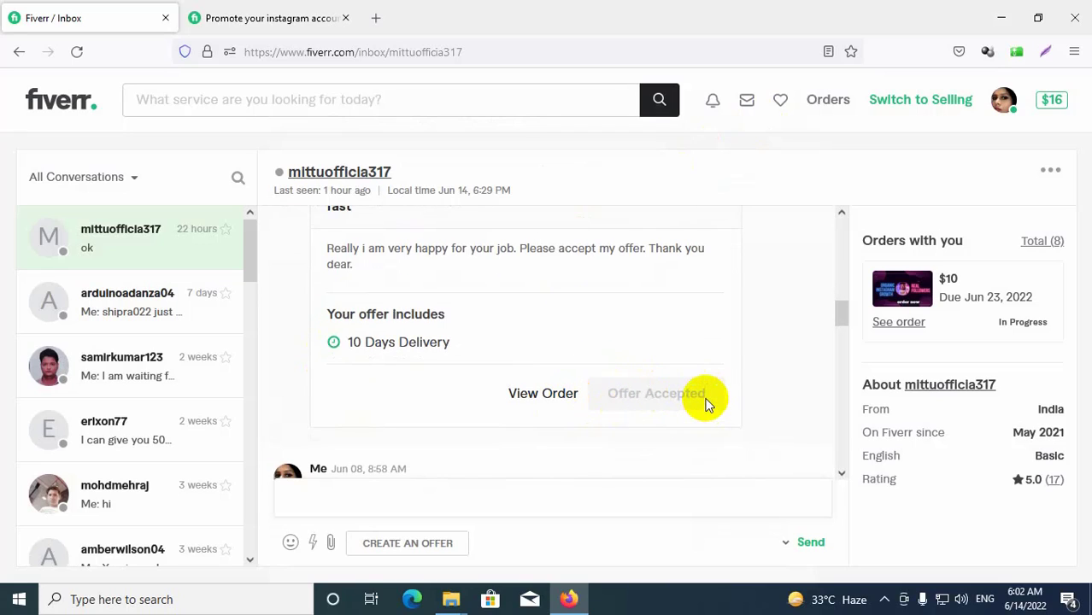
# Switch to selling, close the gig's browser tab, and open the active $10 order at the buyer's group link message.
pyautogui.click(920, 103)
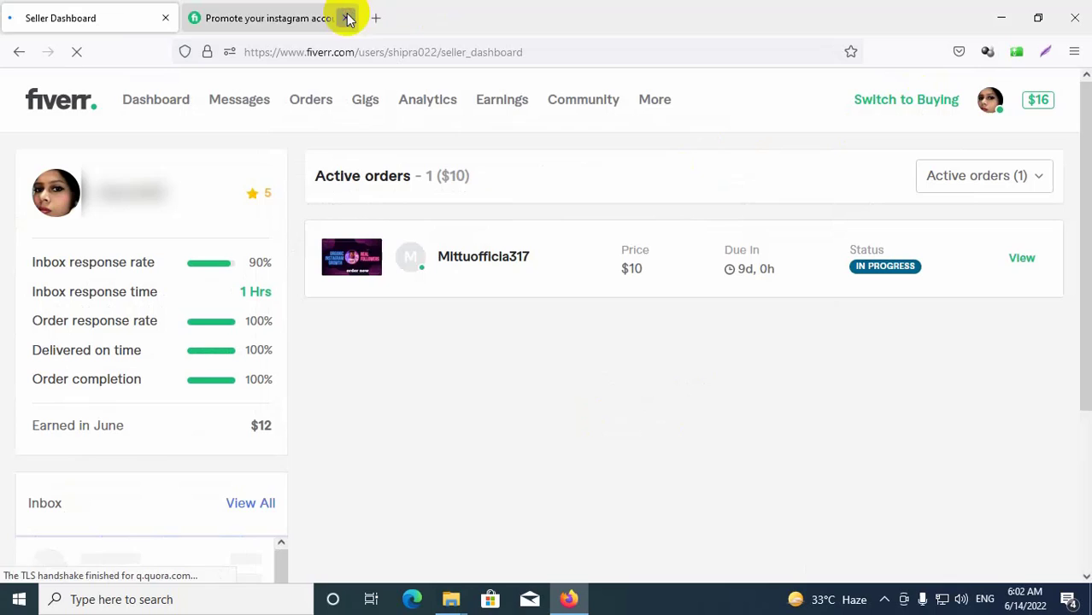
pyautogui.click(346, 18)
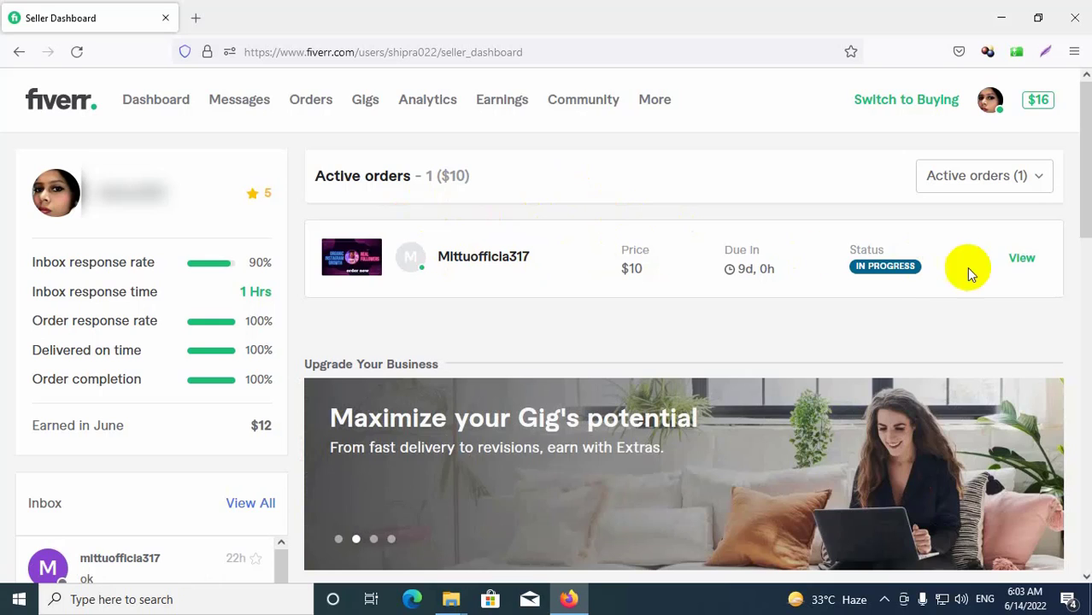
pyautogui.click(1023, 261)
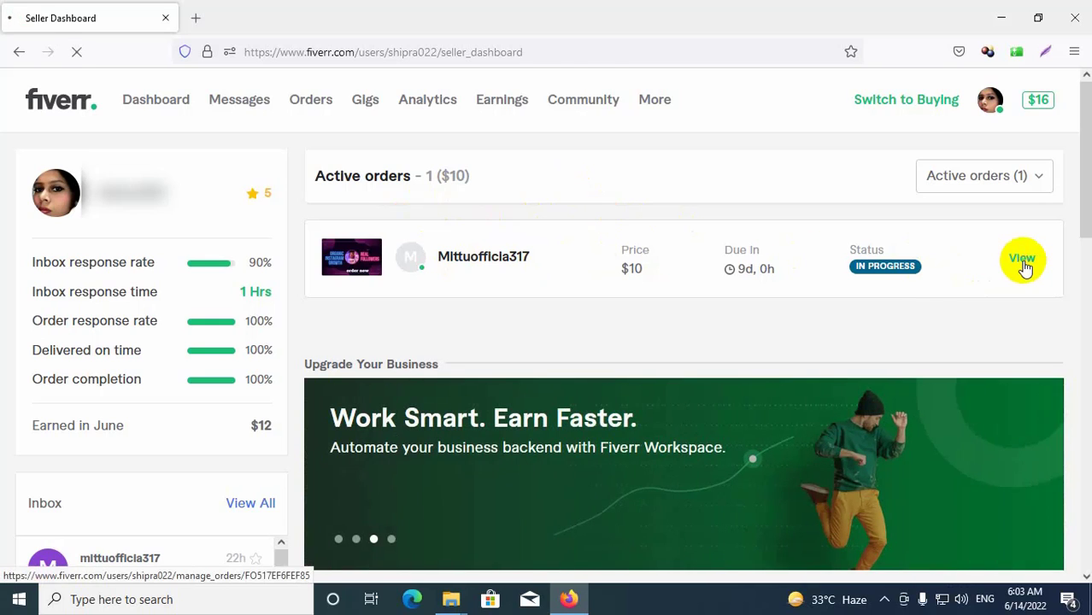
pyautogui.scroll(10, 529, 346)
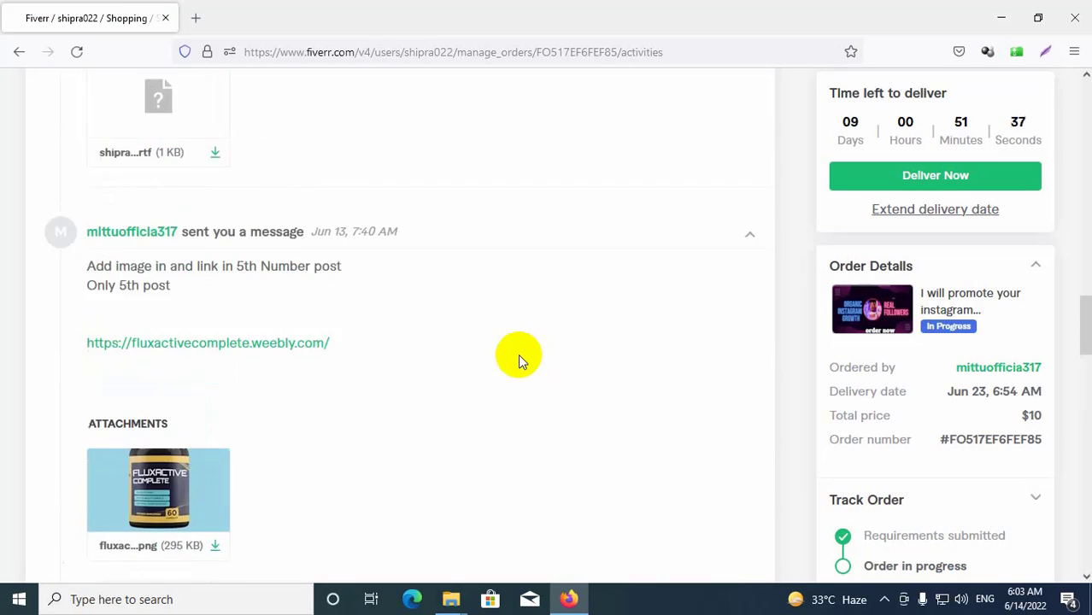
pyautogui.scroll(6, 518, 353)
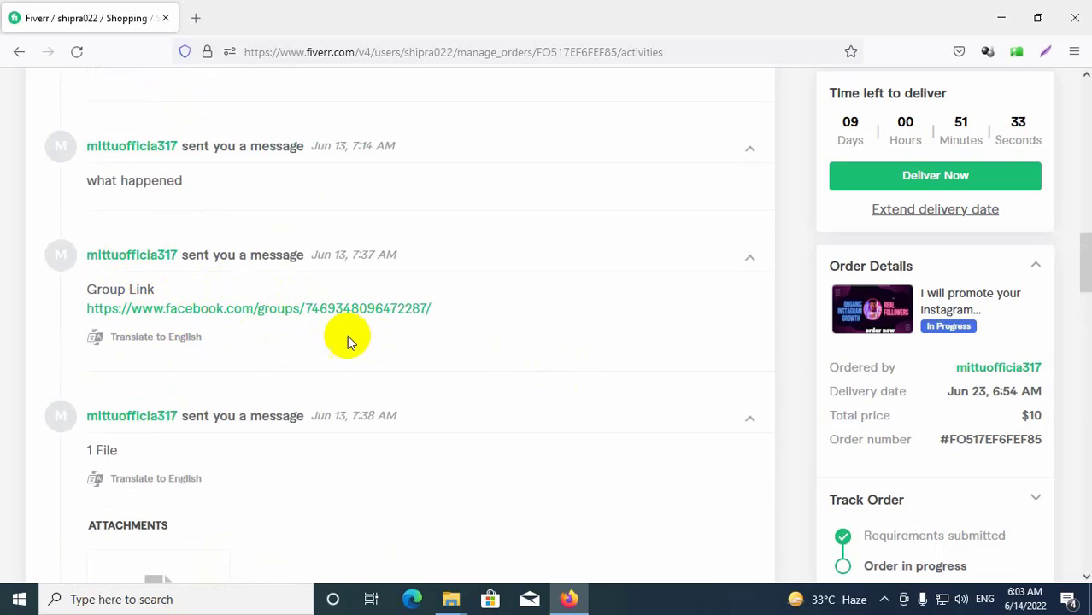
# Delete the files New Text Document, Proof and shiprafc 1 to 5 from the 8th Order folder.
pyautogui.moveTo(451, 599)
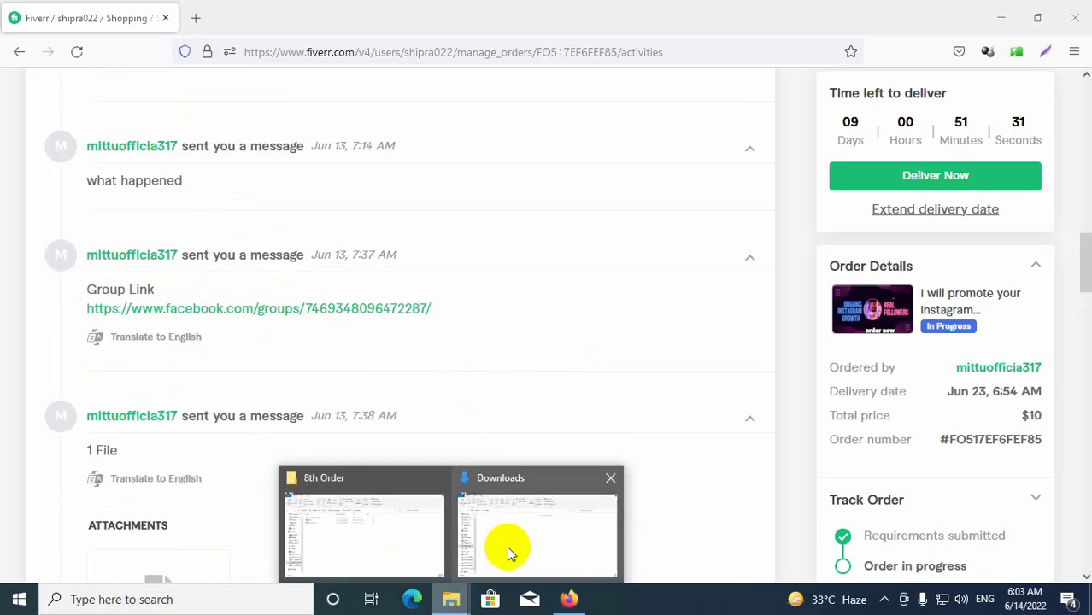
pyautogui.click(389, 513)
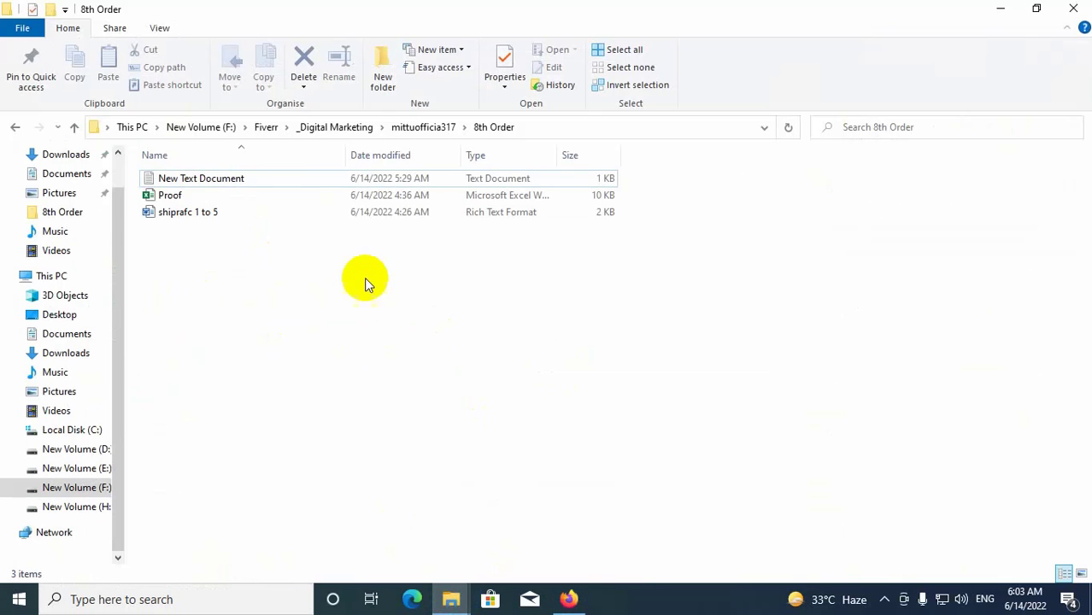
pyautogui.moveTo(597, 335); pyautogui.dragTo(188, 177)
pyautogui.rightClick(254, 202)
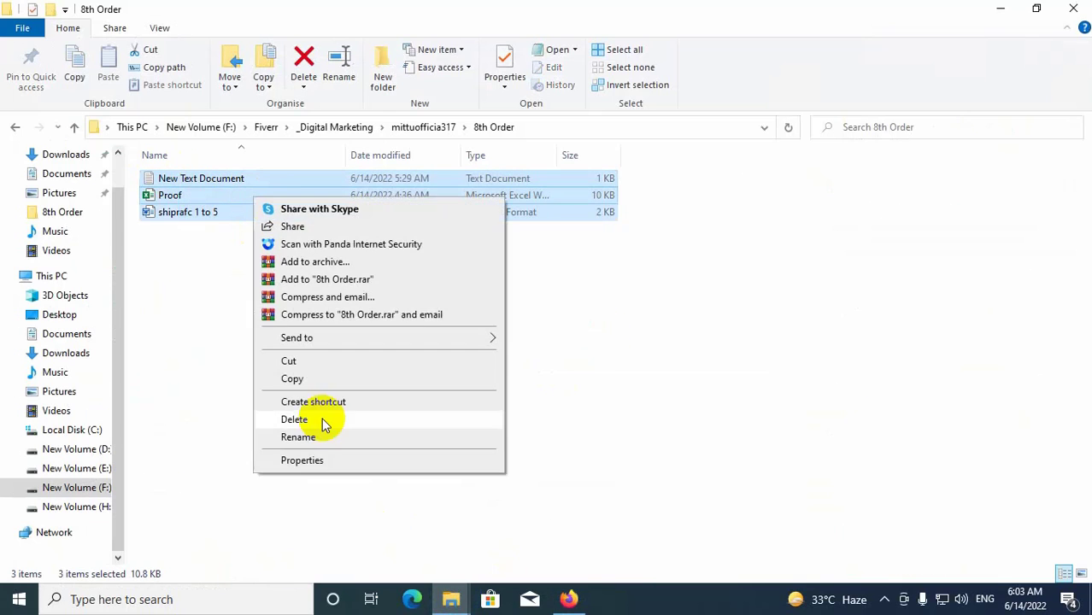
pyautogui.click(309, 420)
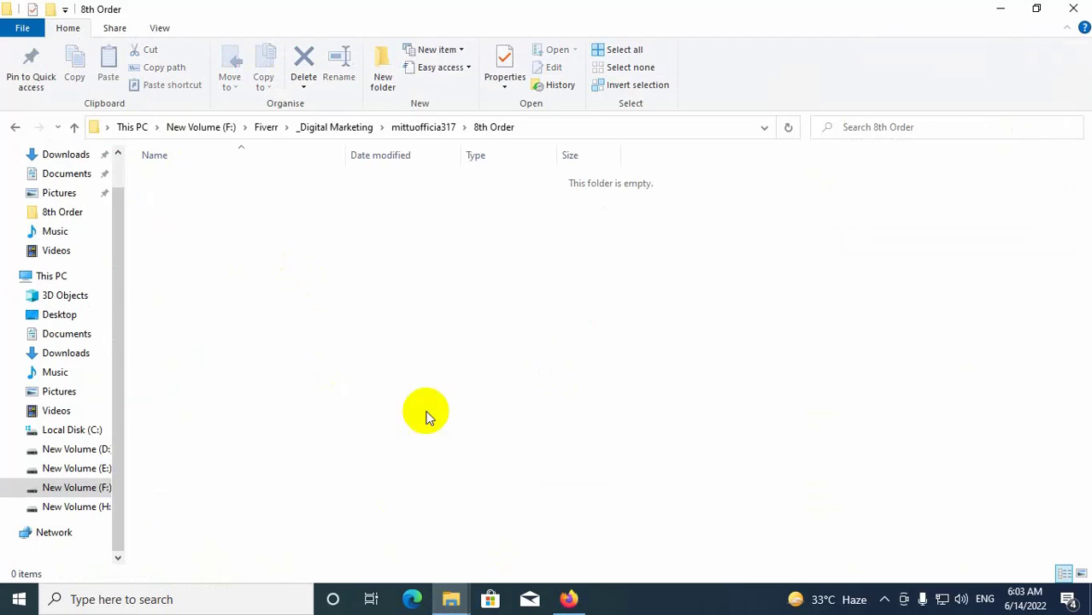
# Create a text document with the default name in the 8th Order folder and open it in Notepad.
pyautogui.rightClick(323, 271)
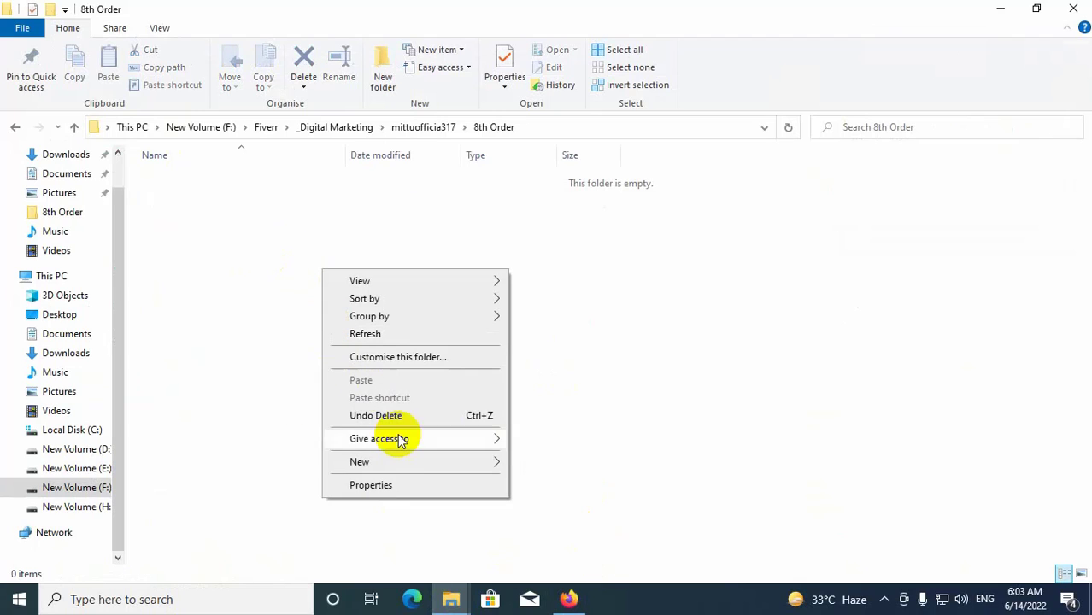
pyautogui.moveTo(409, 459)
pyautogui.click(551, 423)
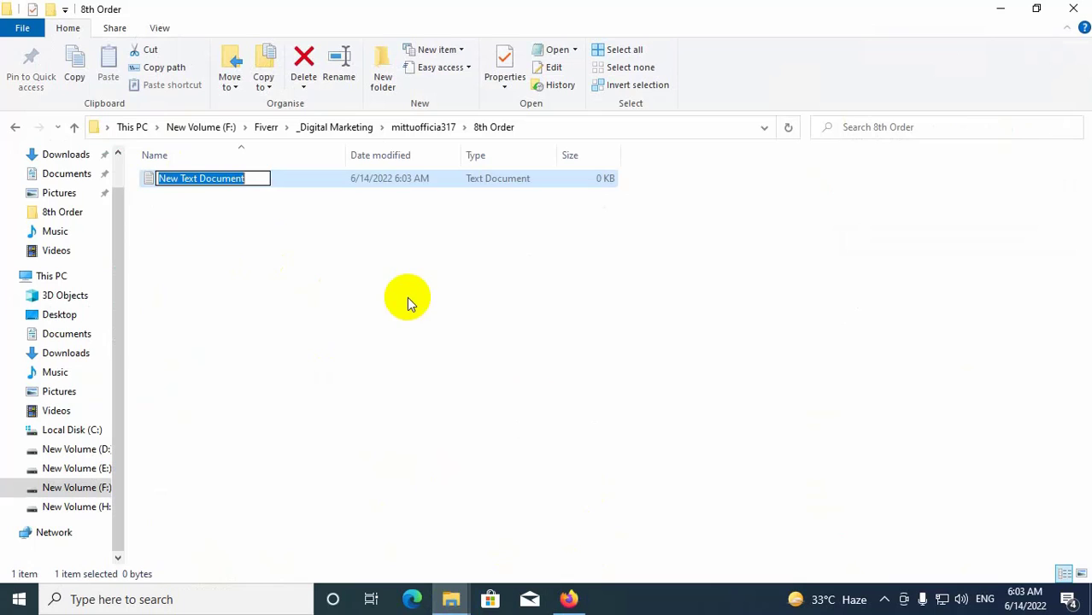
pyautogui.doubleClick(373, 180)
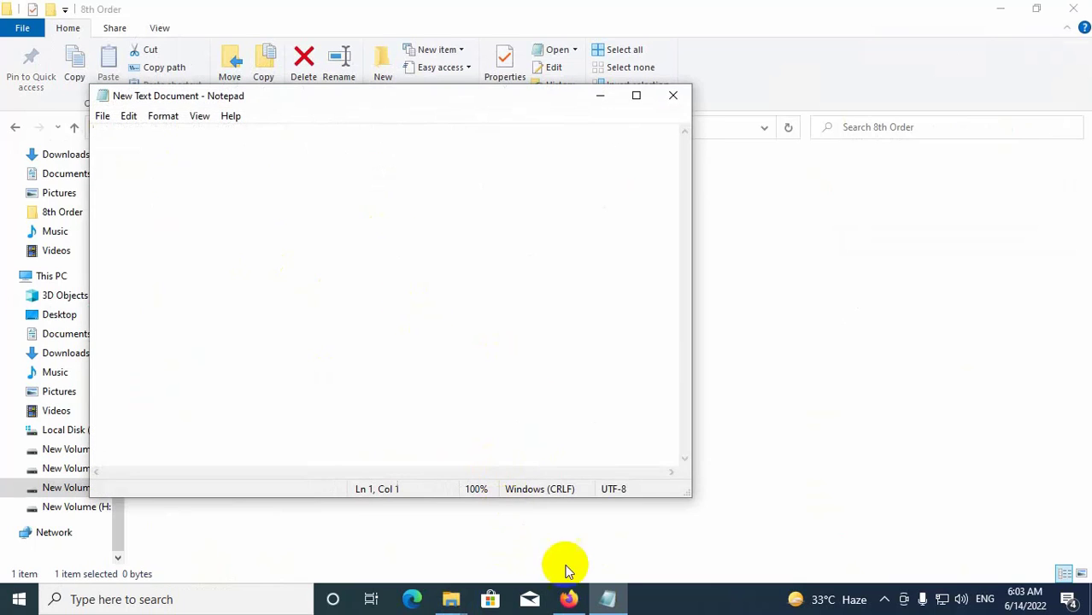
# Copy the Facebook group link from the buyer's order message into the new text document and save it.
pyautogui.click(568, 598)
pyautogui.rightClick(335, 313)
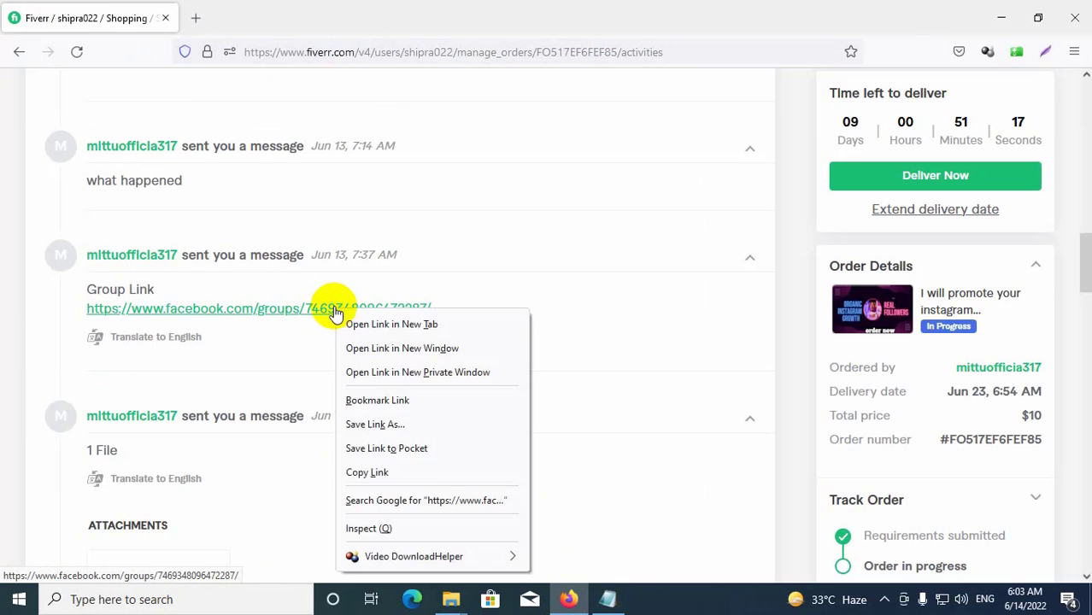
pyautogui.click(366, 471)
pyautogui.click(607, 598)
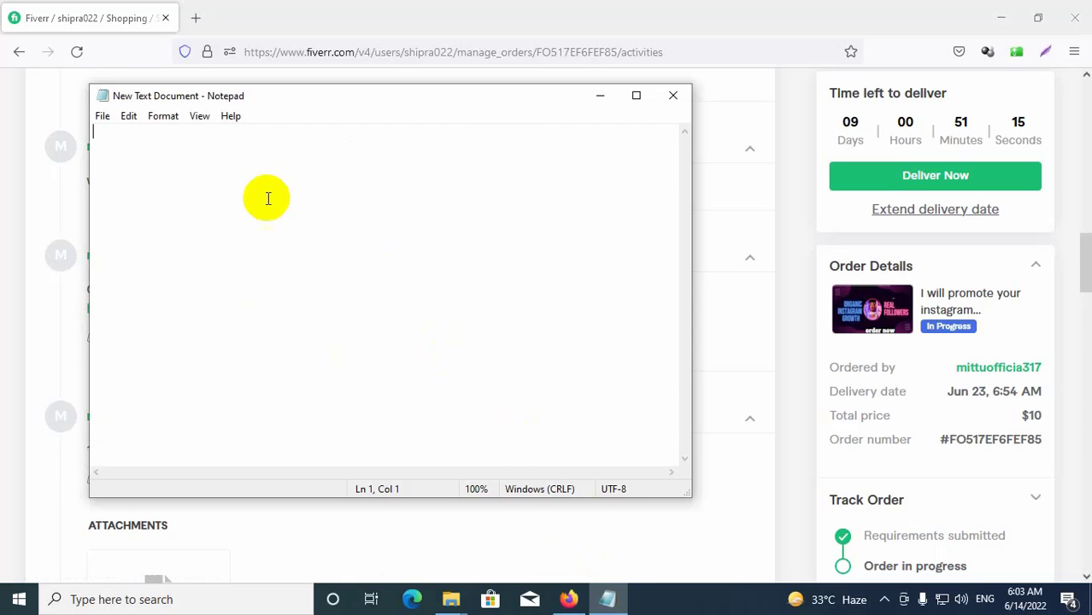
pyautogui.hotkey('ctrl', 'v')
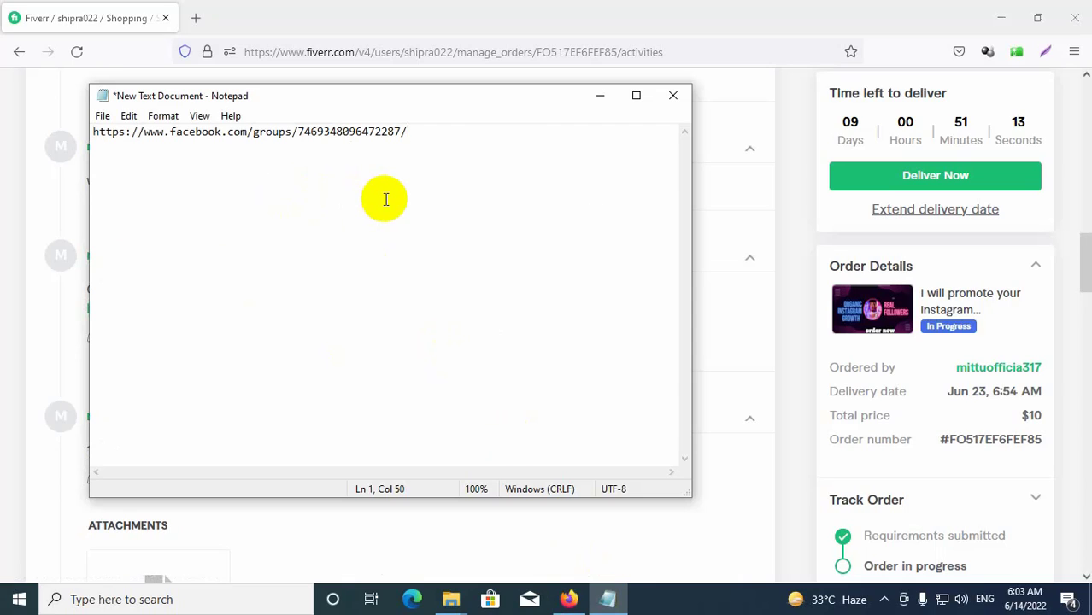
pyautogui.click(600, 95)
# Download the buyer's attachment shiprafc 1 to 5.rtf and move it from Downloads into the 8th Order folder.
pyautogui.scroll(-5, 567, 244)
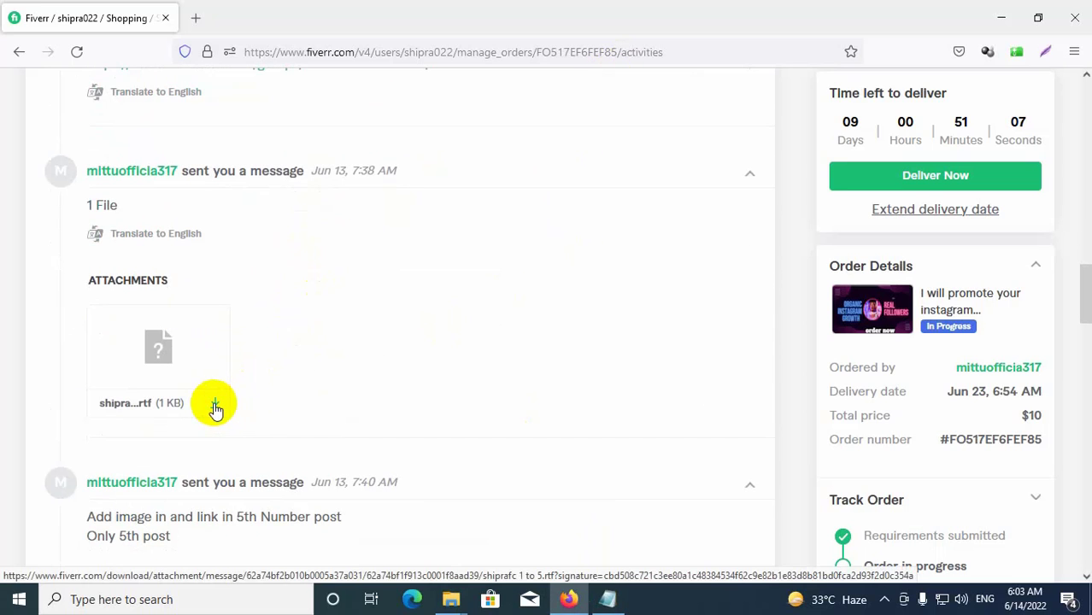
pyautogui.click(215, 405)
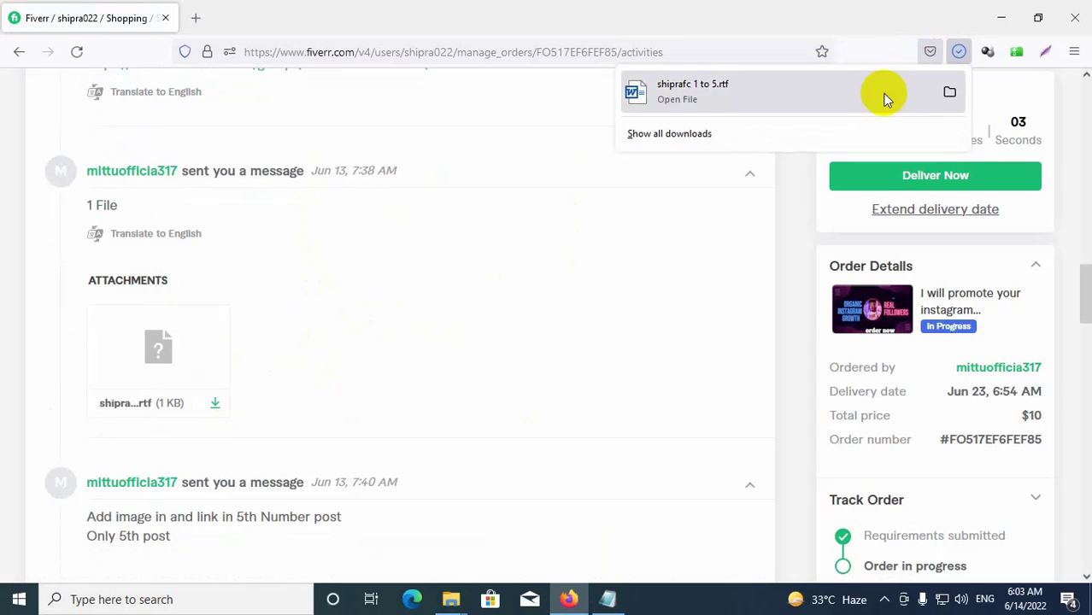
pyautogui.click(451, 599)
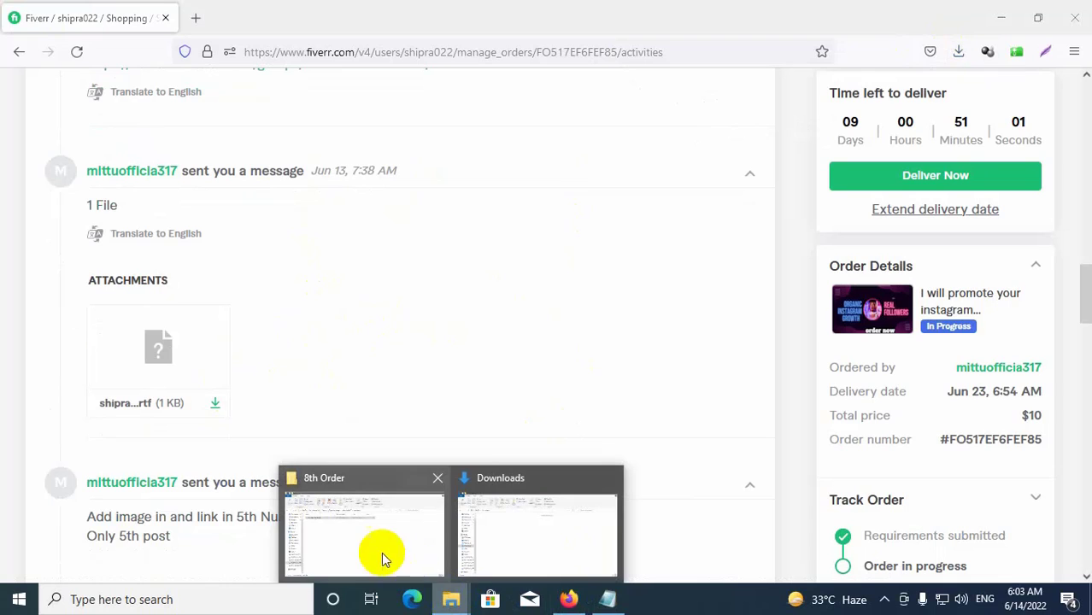
pyautogui.click(500, 521)
pyautogui.click(185, 221)
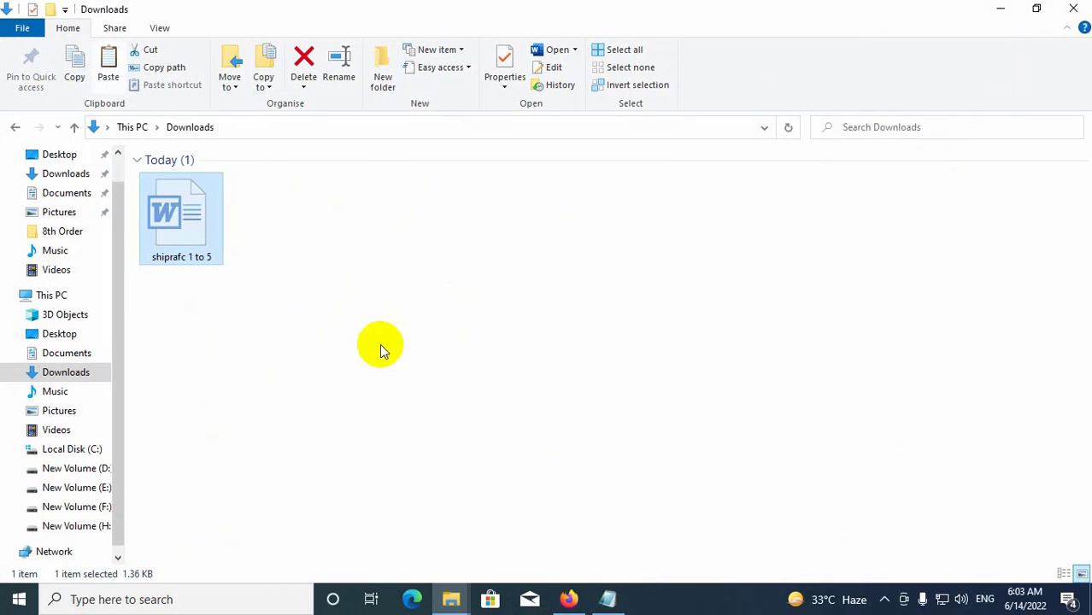
pyautogui.click(451, 599)
pyautogui.click(372, 531)
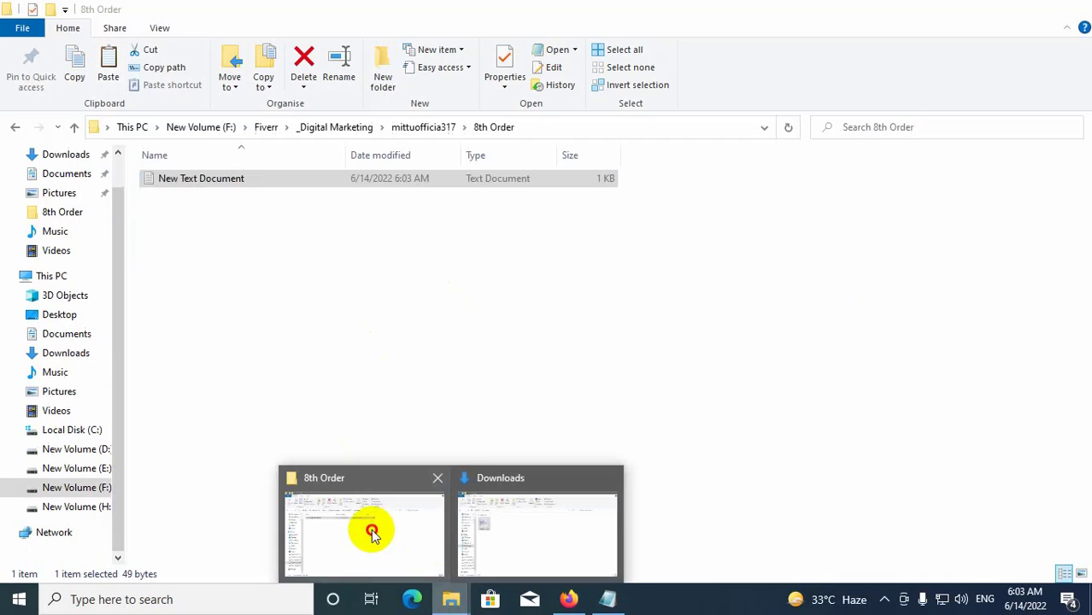
pyautogui.click(346, 304)
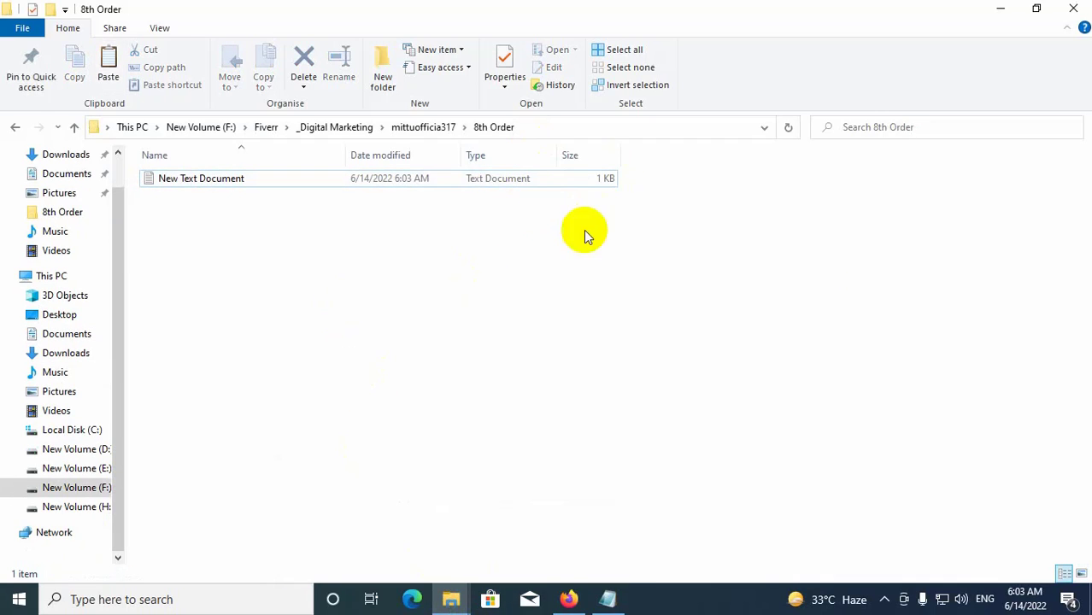
pyautogui.hotkey('ctrl', 'v')
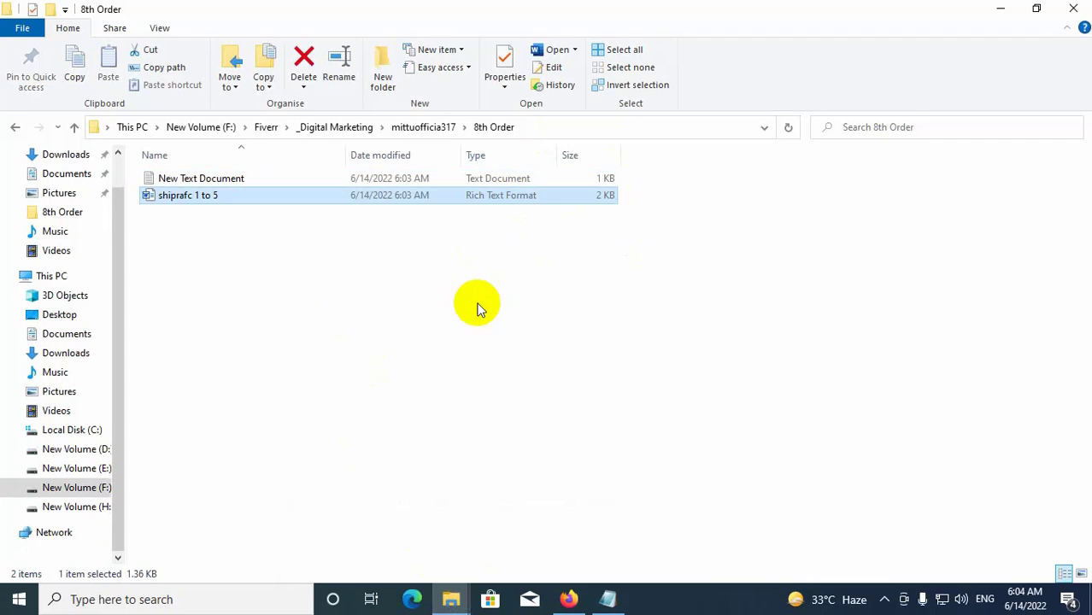
pyautogui.click(438, 283)
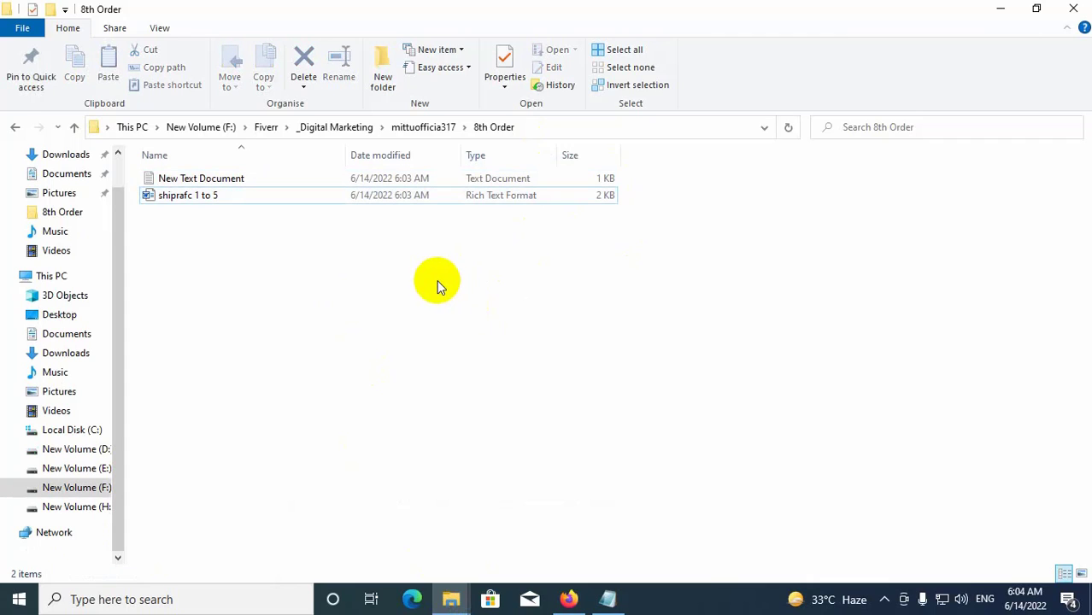
# Download the Fluxactive PNG image attached to the buyer's message about the 5th post.
pyautogui.click(568, 598)
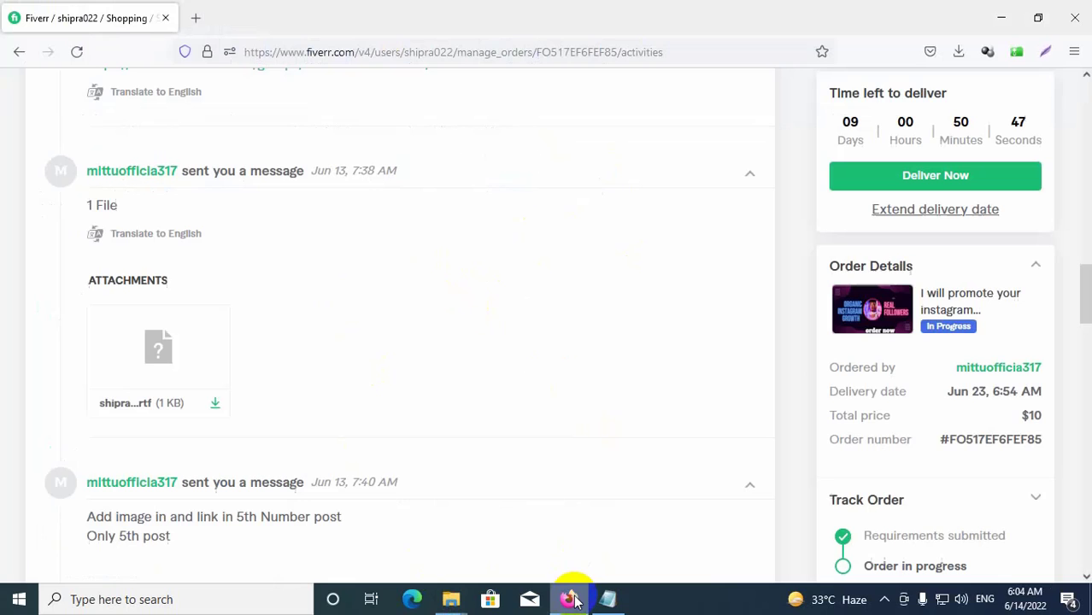
pyautogui.scroll(-3, 467, 347)
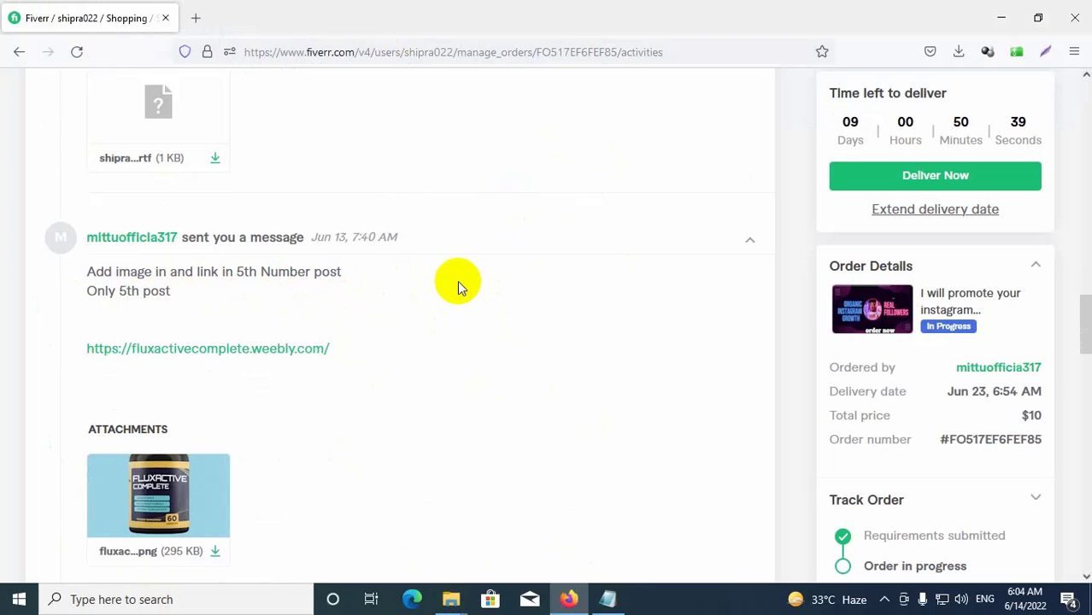
pyautogui.scroll(-1, 402, 405)
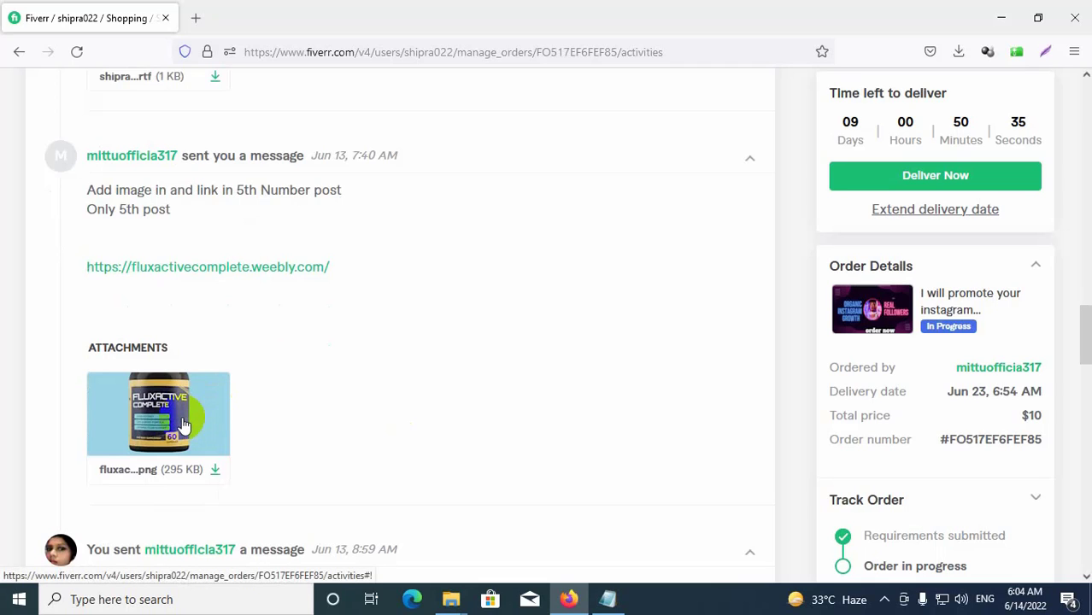
pyautogui.click(214, 471)
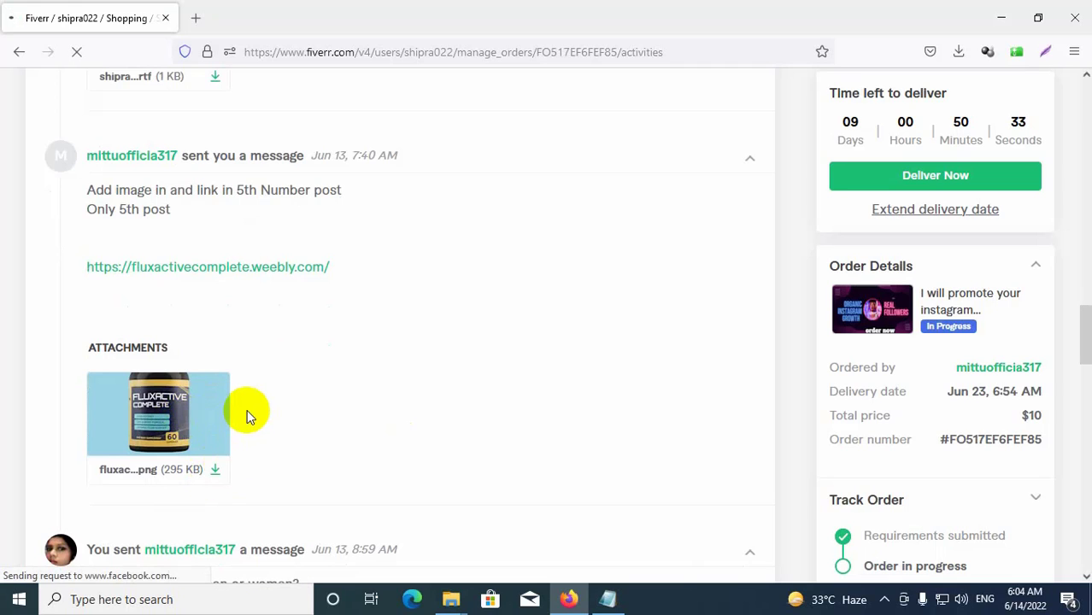
pyautogui.click(537, 270)
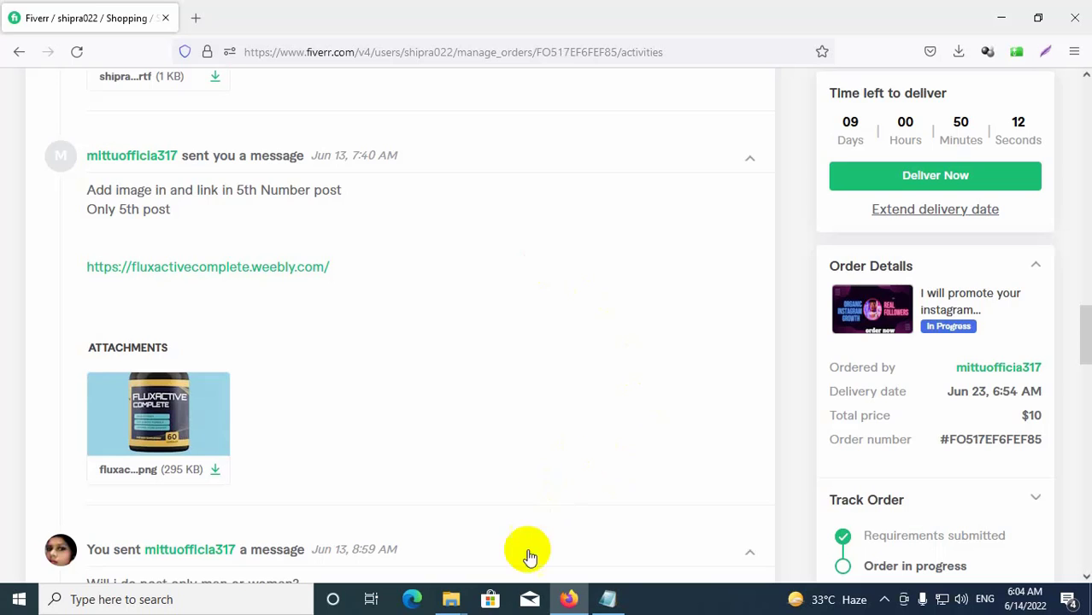
# Open shiprafc 1 to 5 from the 8th Order folder in Word and dismiss the Office licence and privacy dialogs.
pyautogui.moveTo(451, 597)
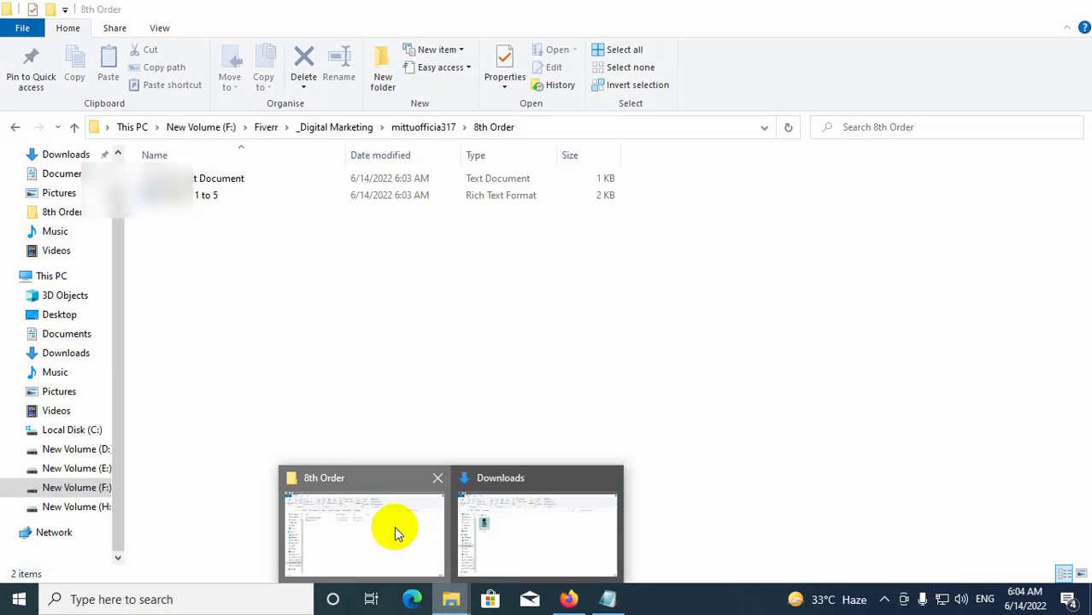
pyautogui.click(394, 526)
pyautogui.click(220, 195)
pyautogui.rightClick(220, 195)
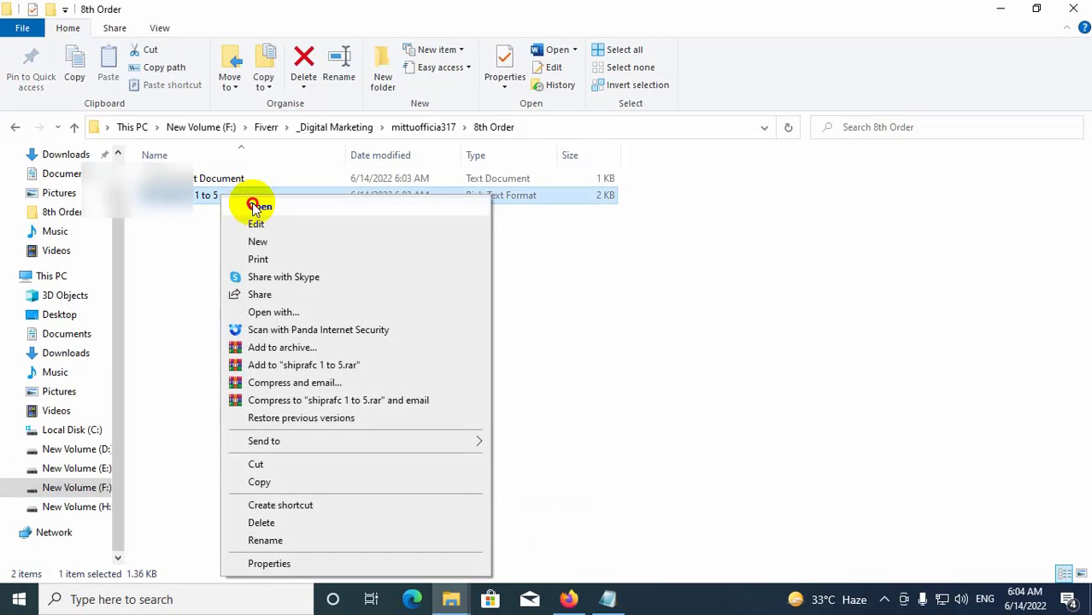
pyautogui.click(256, 211)
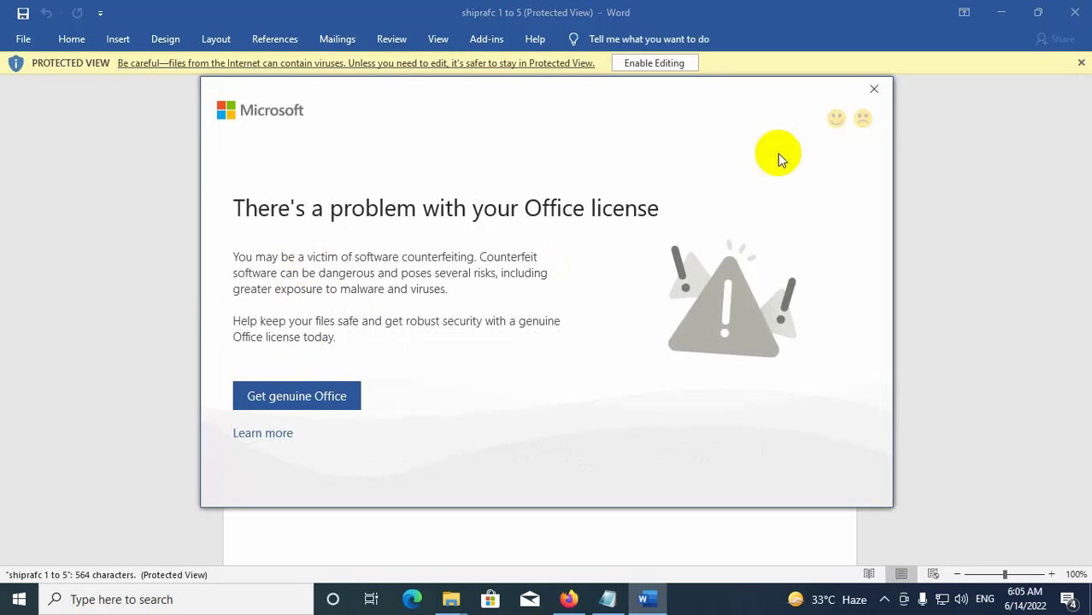
pyautogui.click(872, 92)
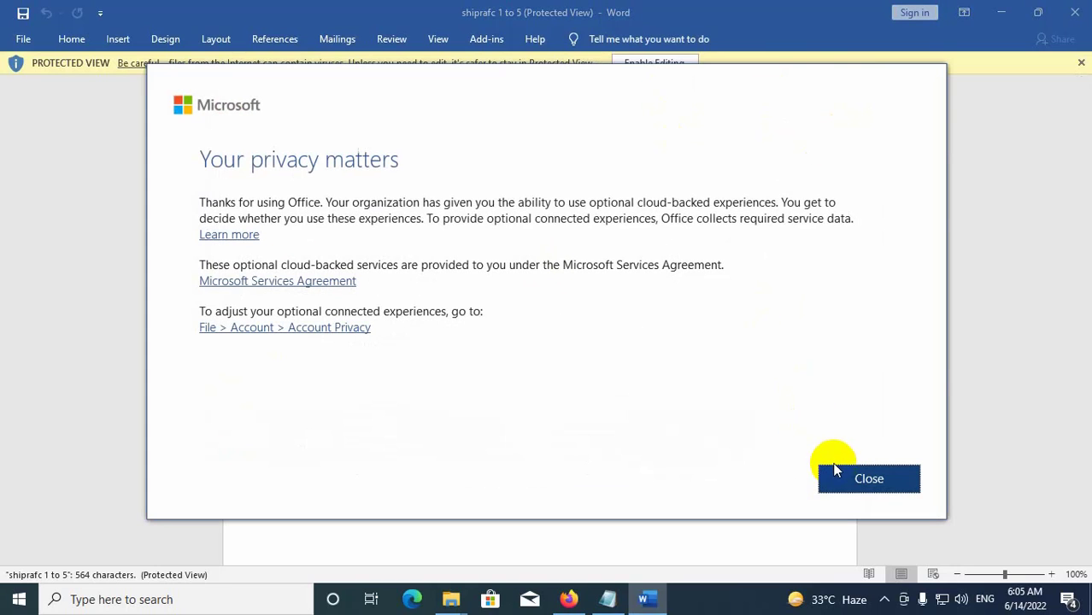
pyautogui.click(836, 472)
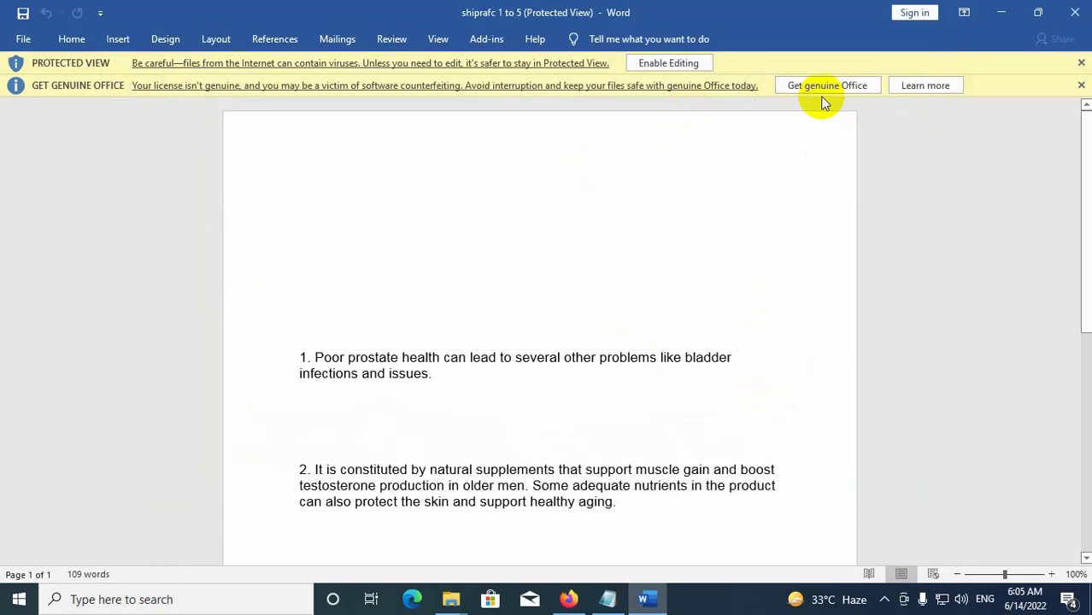
# Examine the numbered post texts in the document and compare the 5th with the buyer's image and link instructions on Fiverr.
pyautogui.moveTo(309, 358); pyautogui.dragTo(434, 372)
pyautogui.click(504, 358)
pyautogui.scroll(-8, 513, 325)
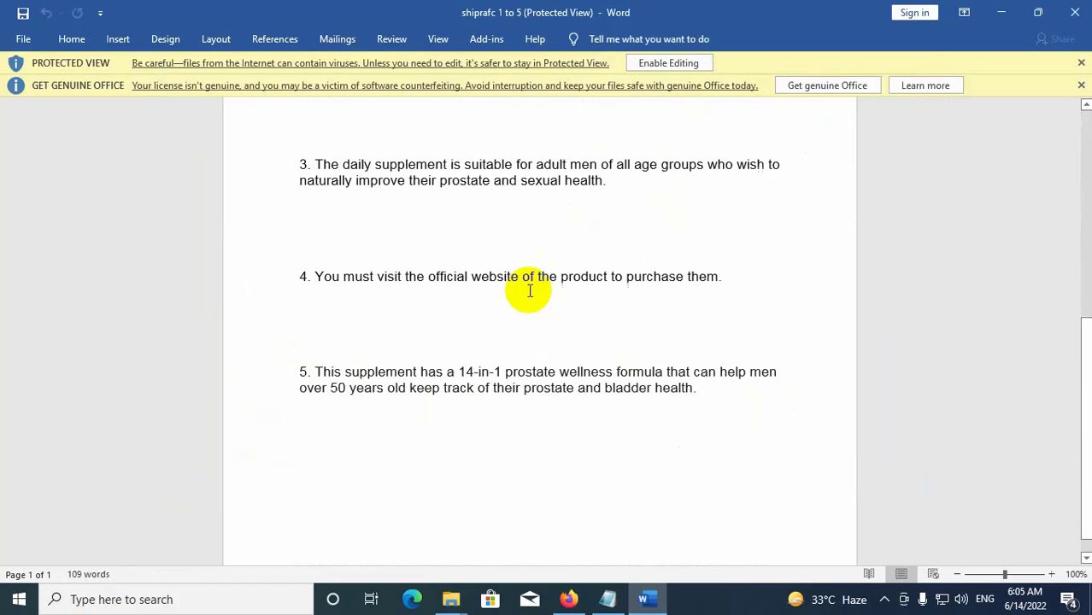
pyautogui.scroll(-1, 529, 292)
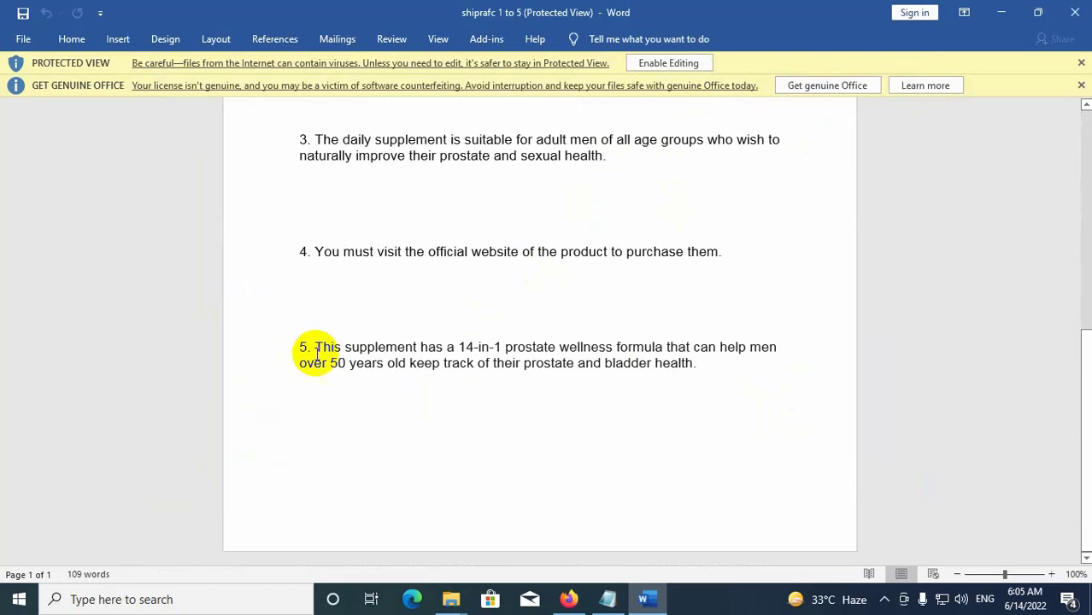
pyautogui.keyDown('shift'); pyautogui.click(701, 365); pyautogui.keyUp('shift')
pyautogui.click(568, 599)
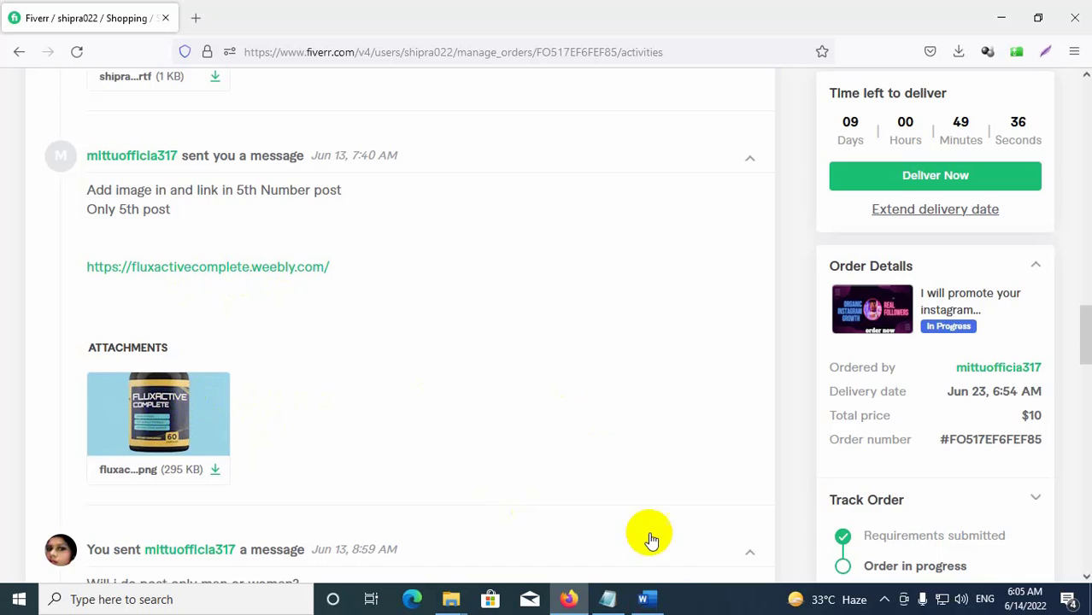
# Return to the Word document and review all five numbered post texts supplied by the buyer.
pyautogui.click(647, 597)
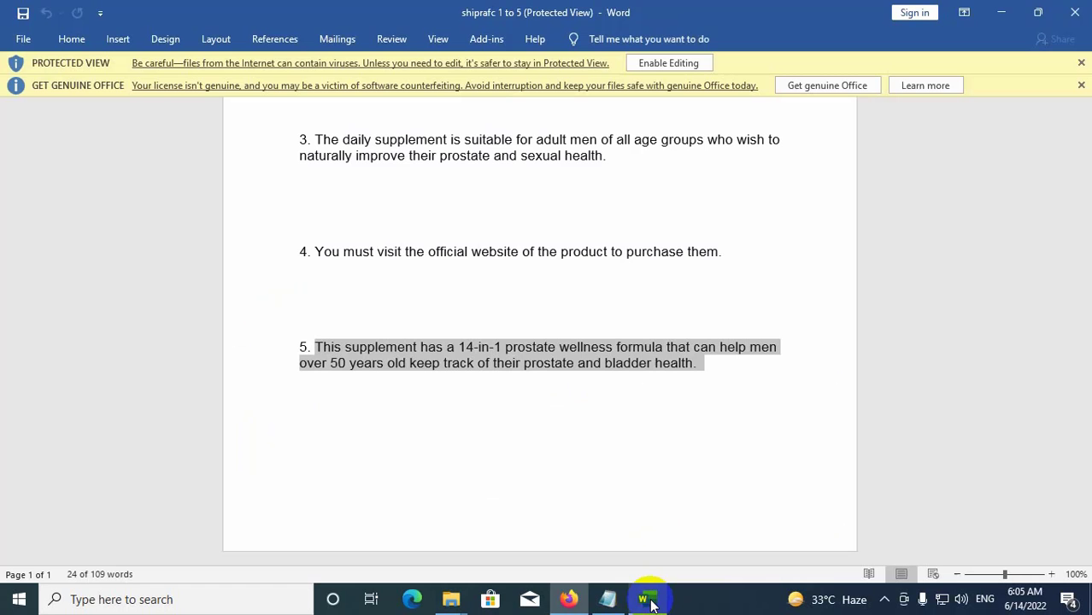
pyautogui.click(479, 297)
pyautogui.scroll(6, 499, 301)
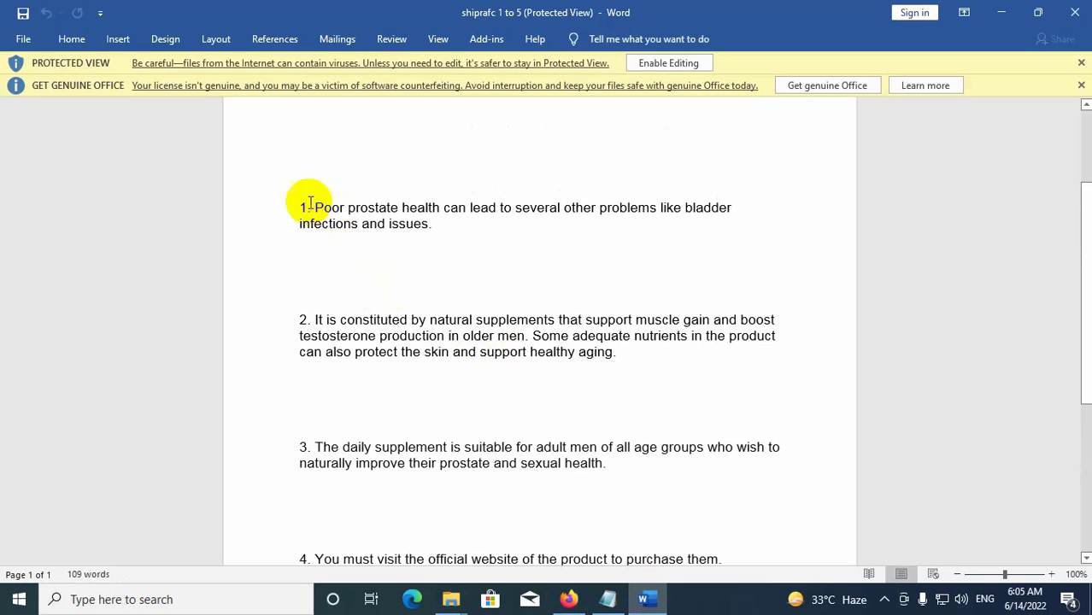
pyautogui.click(308, 207)
pyautogui.click(434, 223)
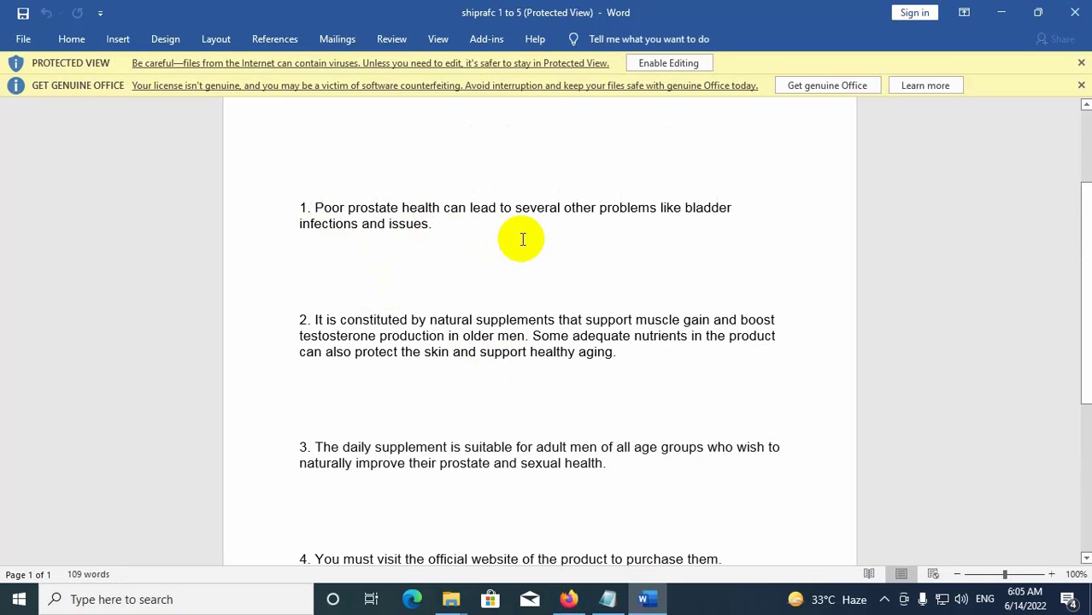
pyautogui.scroll(-5, 522, 239)
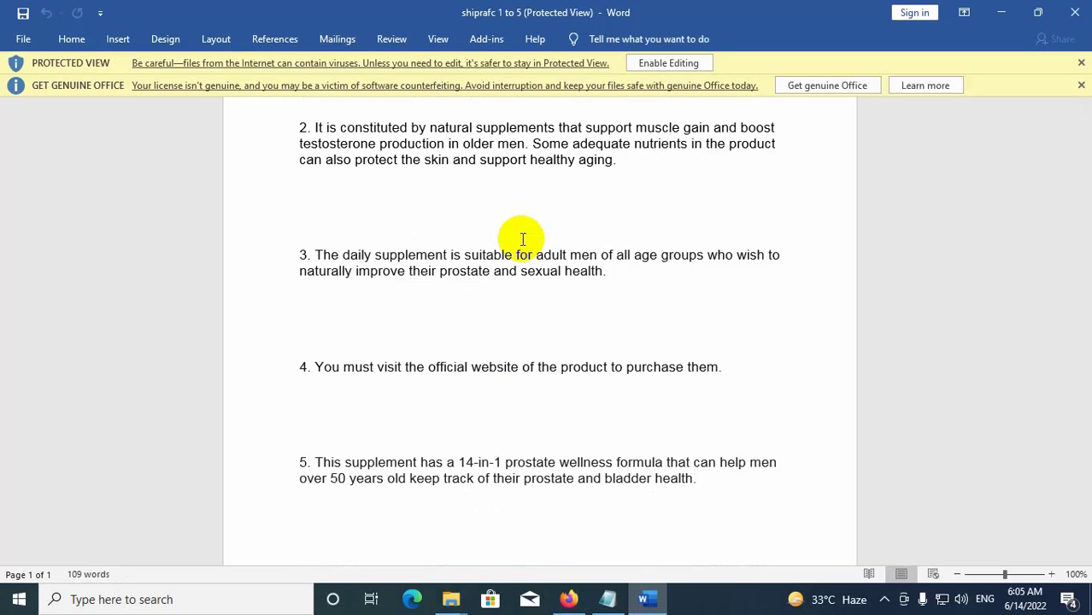
pyautogui.scroll(4, 519, 256)
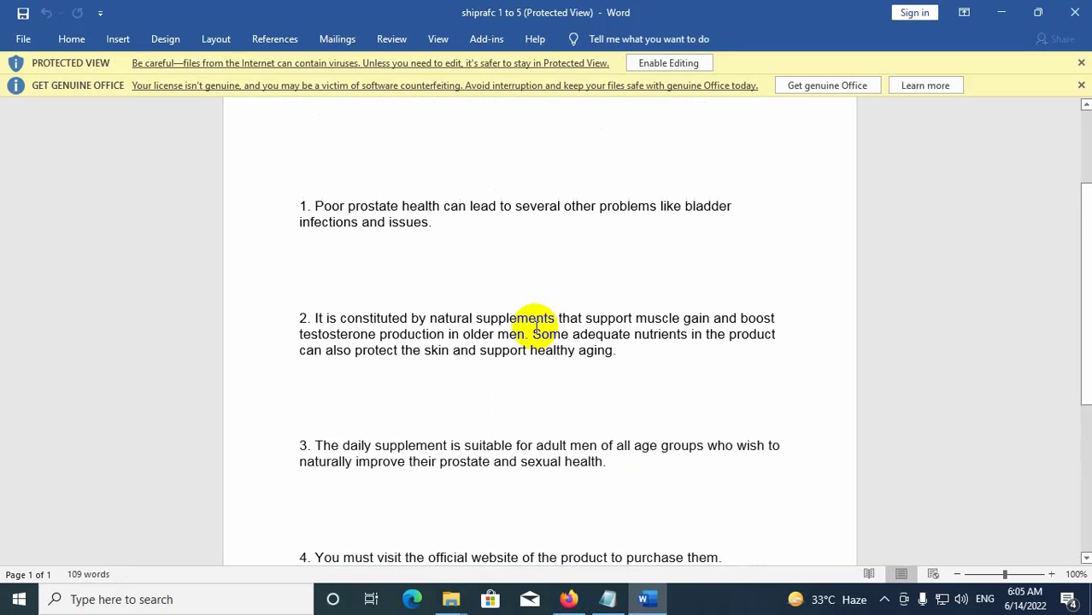
pyautogui.scroll(-4, 510, 325)
pyautogui.scroll(-1, 604, 402)
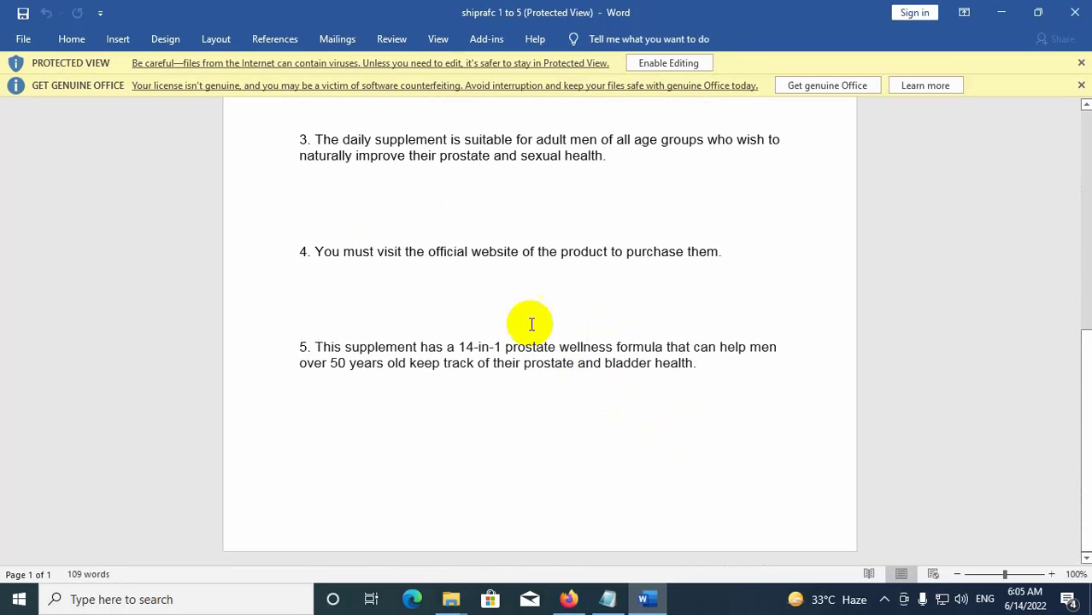
pyautogui.scroll(5, 529, 322)
pyautogui.scroll(-4, 525, 366)
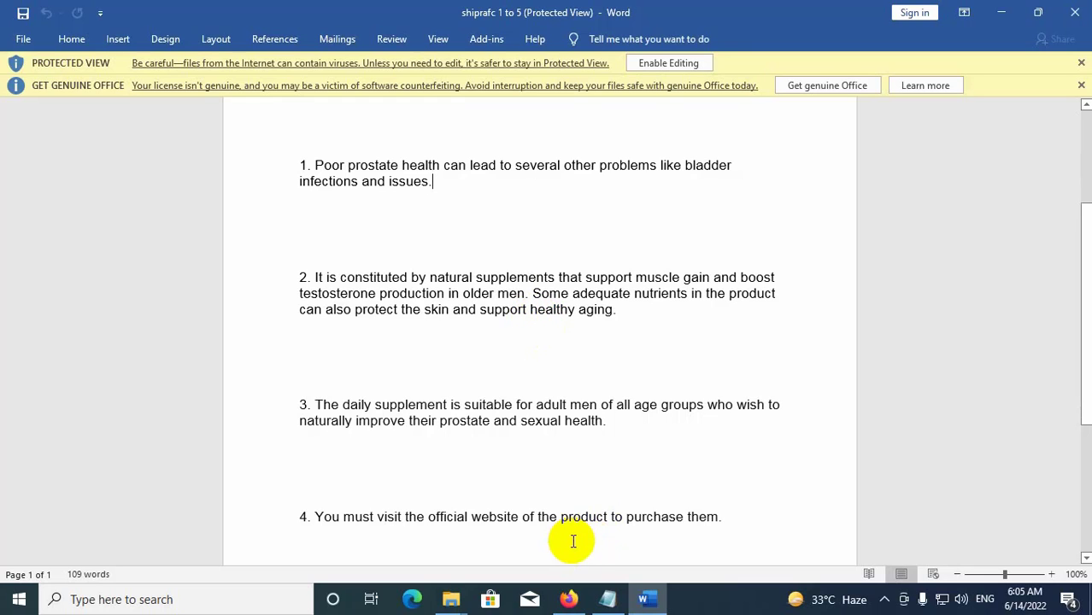
# Copy the Facebook group link from the Notepad document and open it in a new Firefox tab.
pyautogui.click(569, 599)
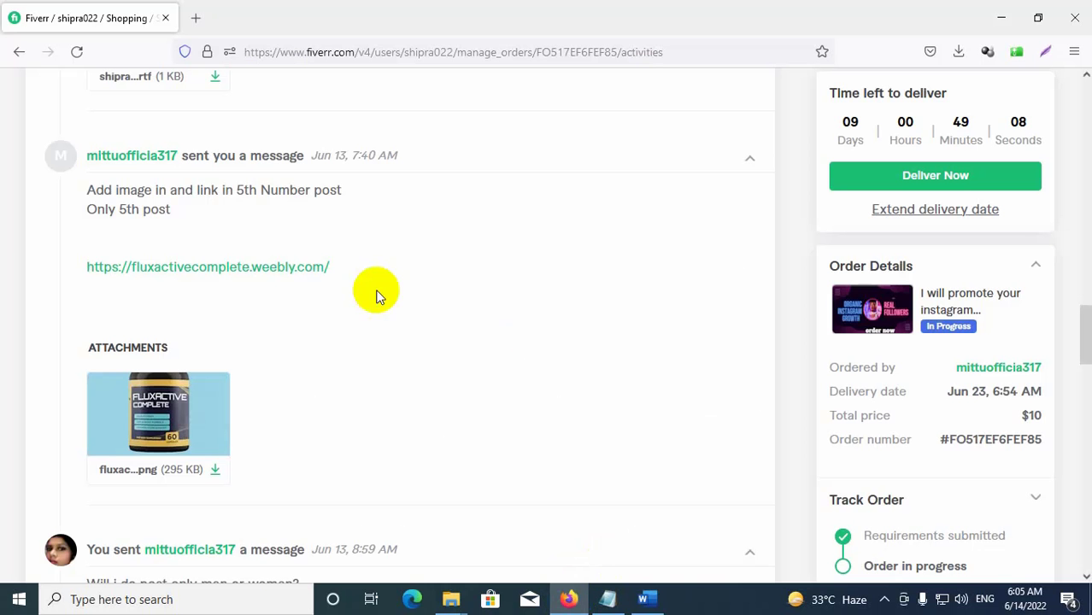
pyautogui.click(607, 598)
pyautogui.moveTo(426, 136); pyautogui.dragTo(115, 139)
pyautogui.hotkey('ctrl', 'c')
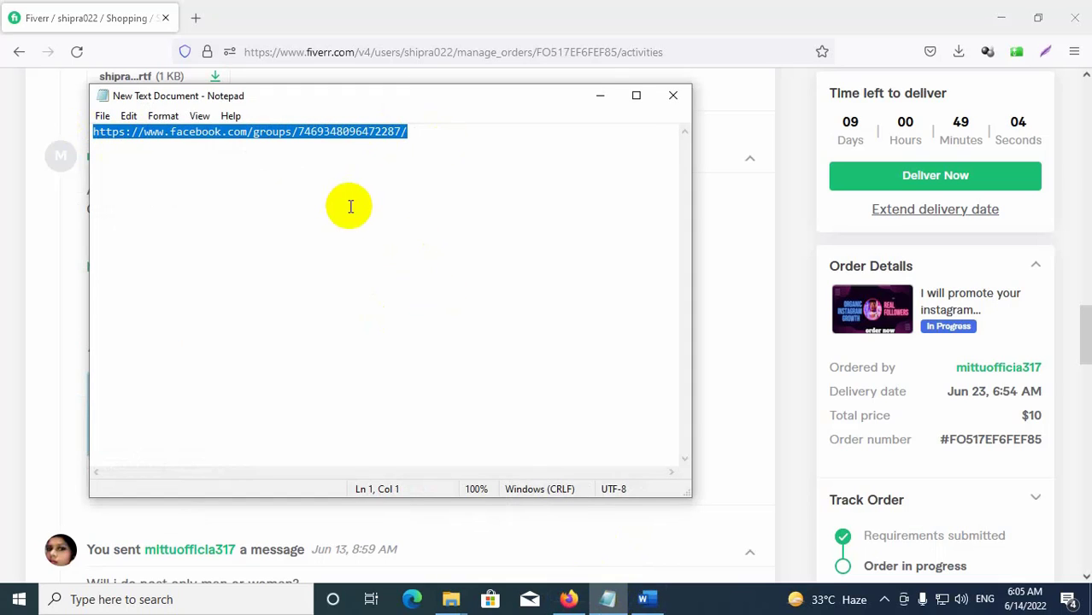
pyautogui.click(600, 95)
pyautogui.click(195, 18)
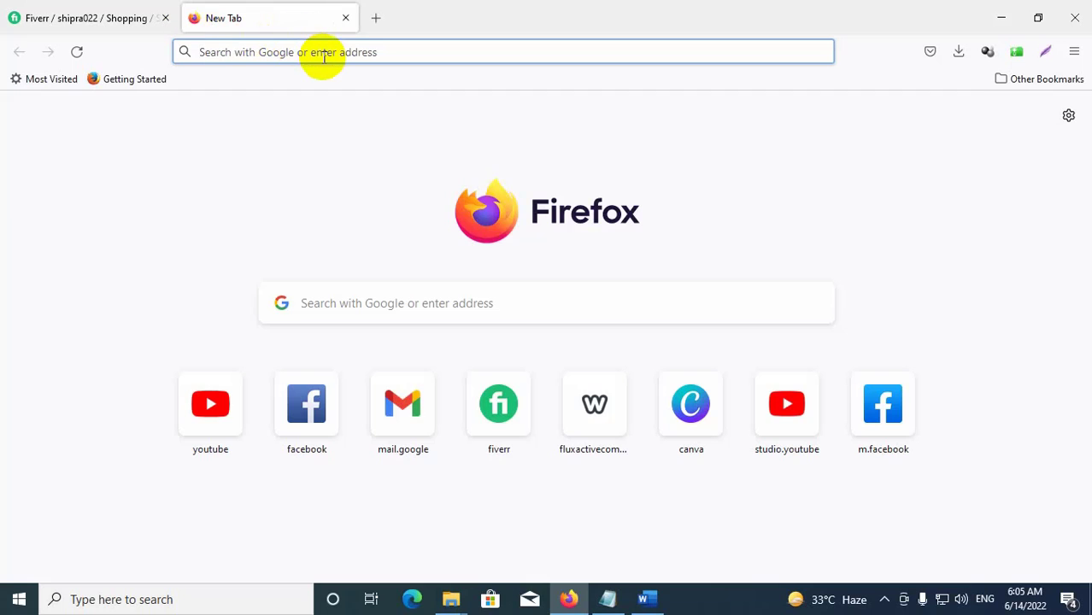
pyautogui.hotkey('ctrl', 'v')
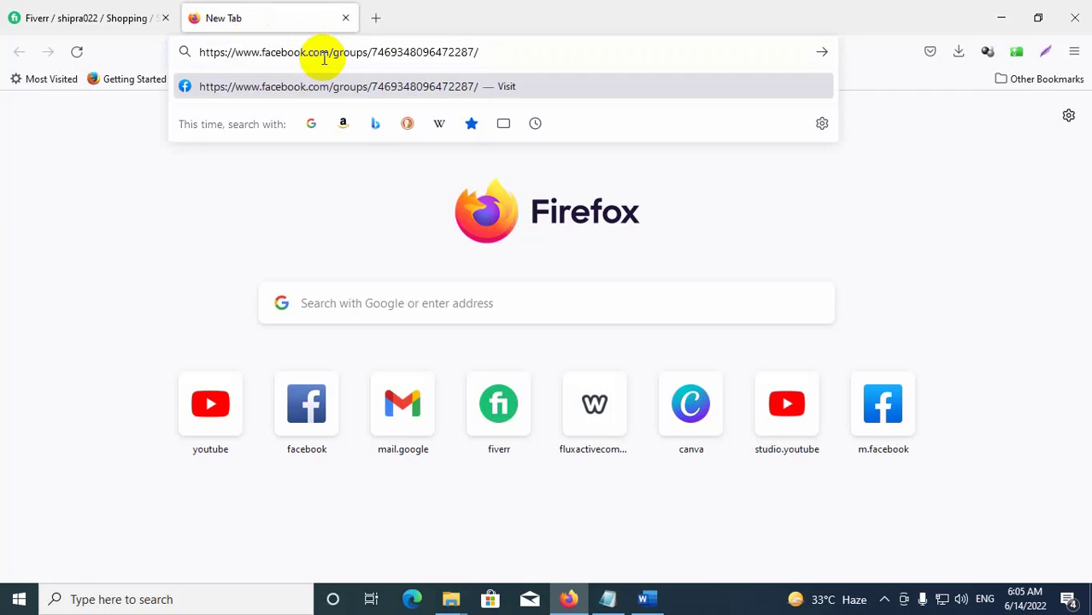
pyautogui.press('Return')
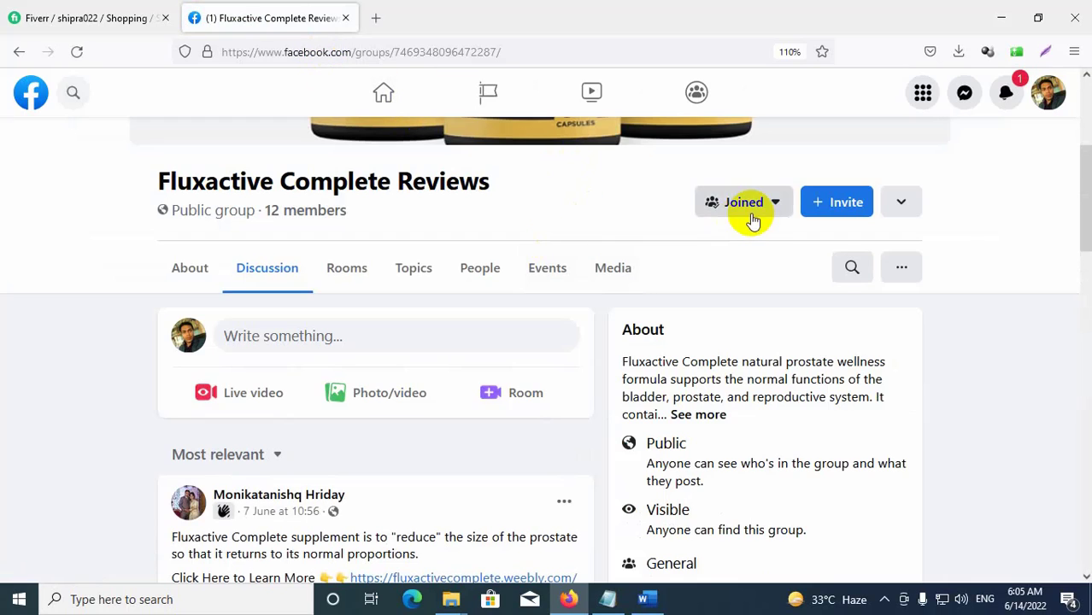
# Check the group membership options and start a group post containing the first numbered text copied from the Word document, without its number.
pyautogui.click(743, 211)
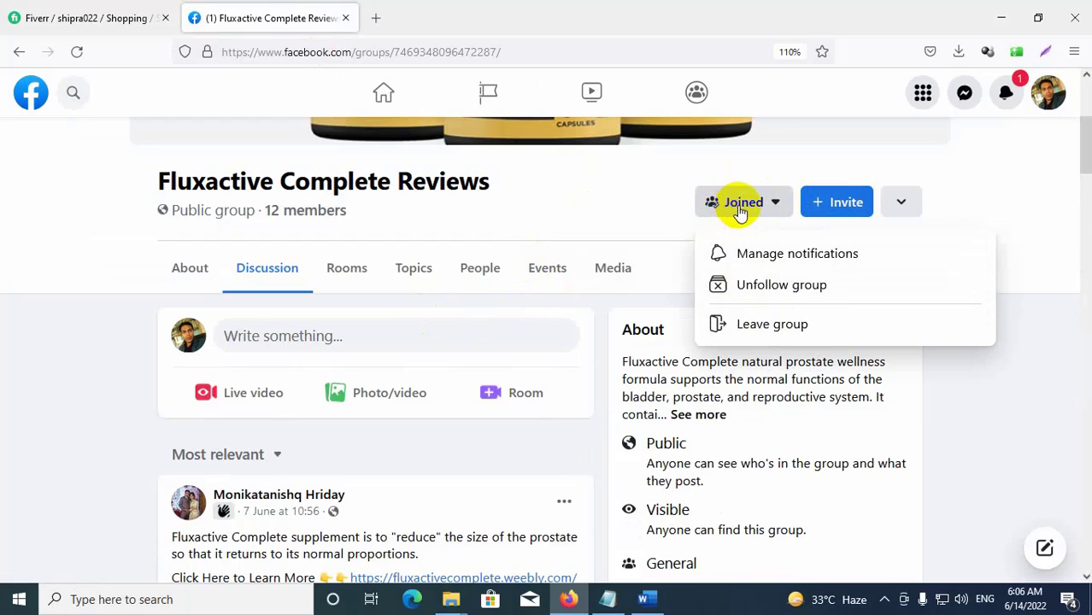
pyautogui.click(392, 332)
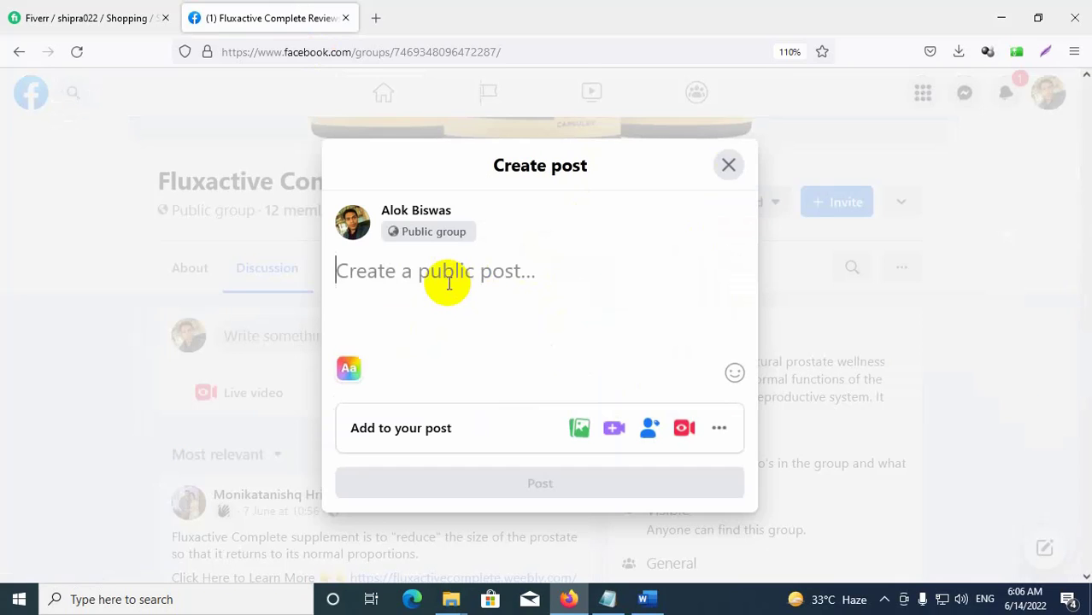
pyautogui.click(643, 598)
pyautogui.click(313, 166)
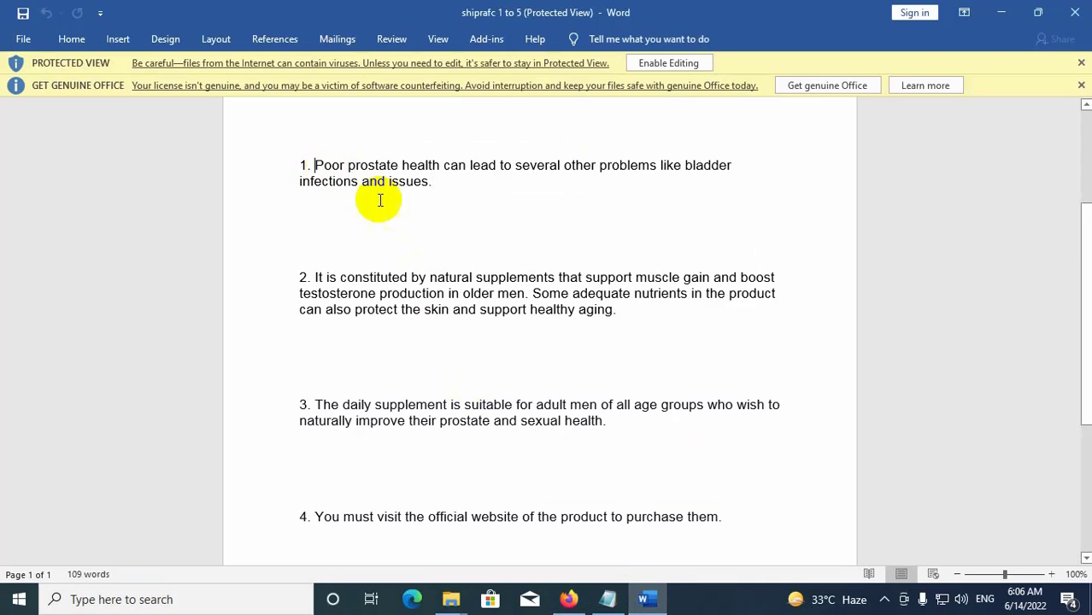
pyautogui.keyDown('shift'); pyautogui.click(431, 181); pyautogui.keyUp('shift')
pyautogui.hotkey('ctrl', 'c')
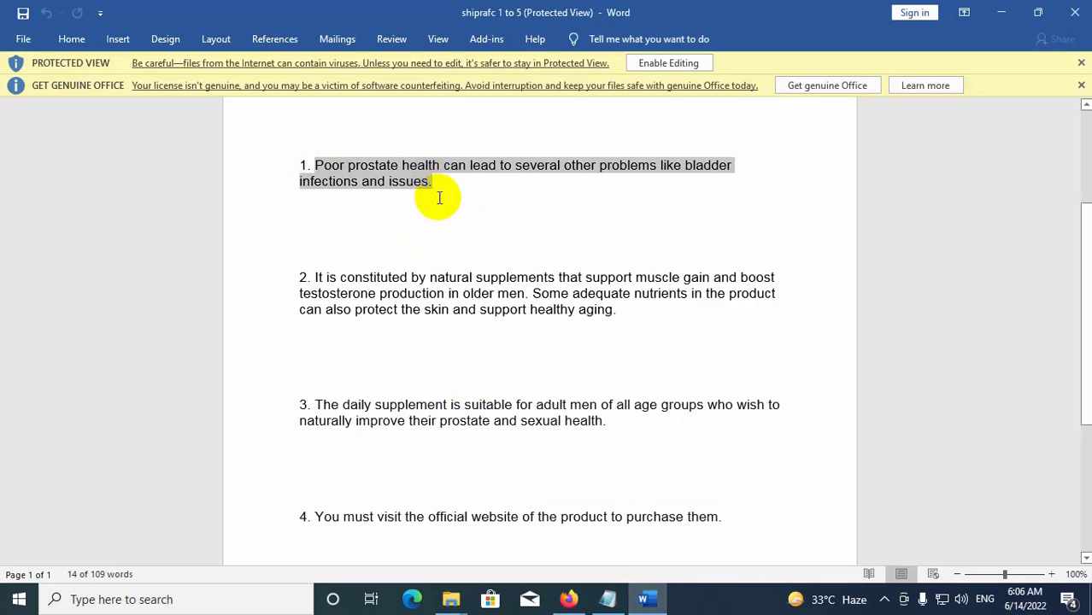
pyautogui.click(569, 598)
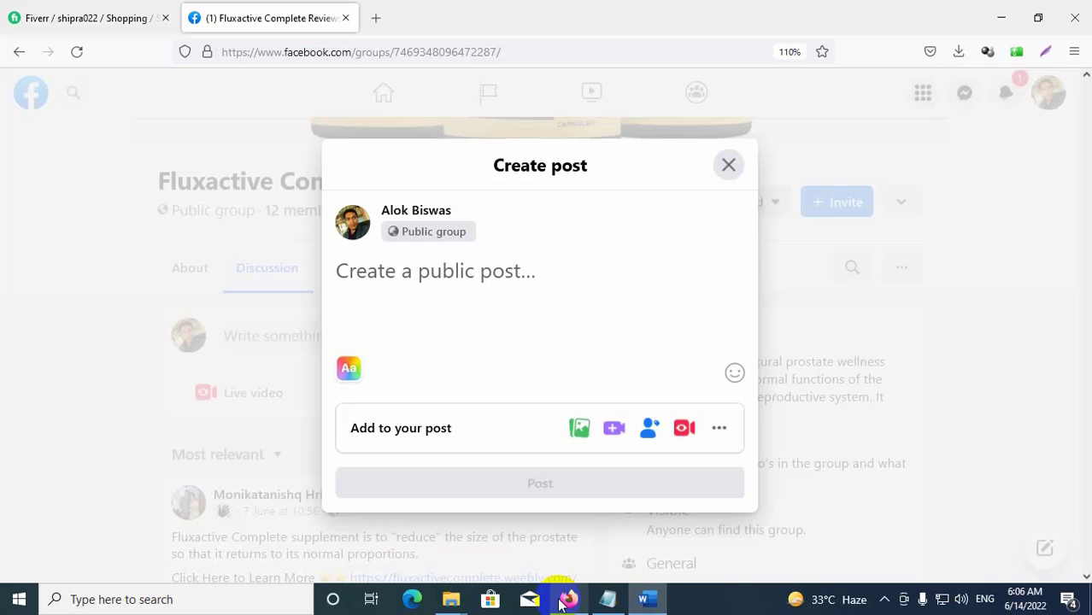
pyautogui.hotkey('ctrl', 'v')
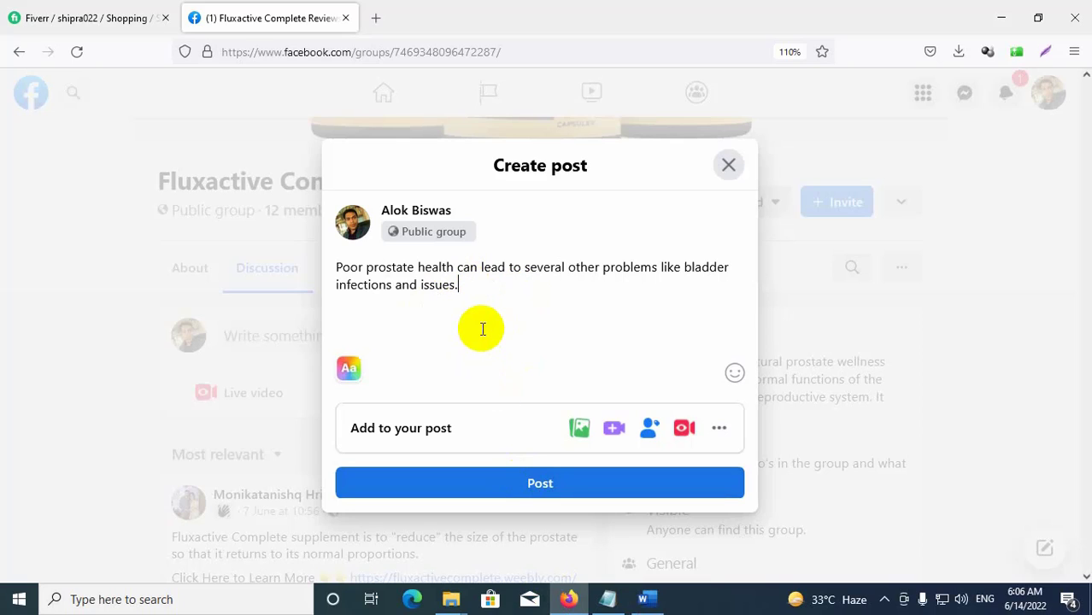
# Publish the post to the Fluxactive Complete Reviews group and check its status in the discussion feed.
pyautogui.click(516, 484)
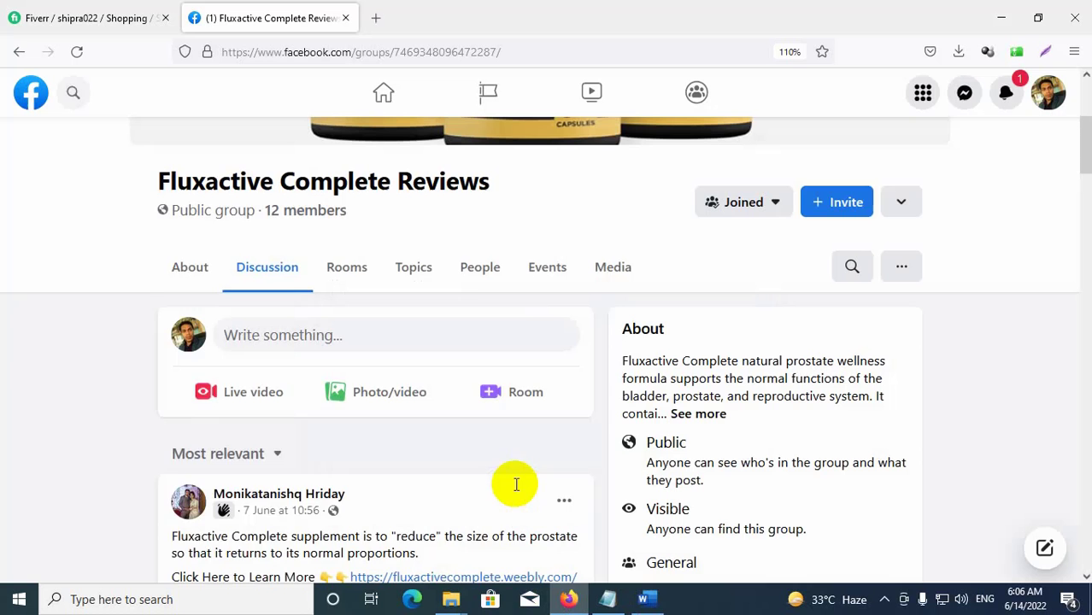
pyautogui.scroll(-2, 418, 424)
pyautogui.scroll(2, 414, 414)
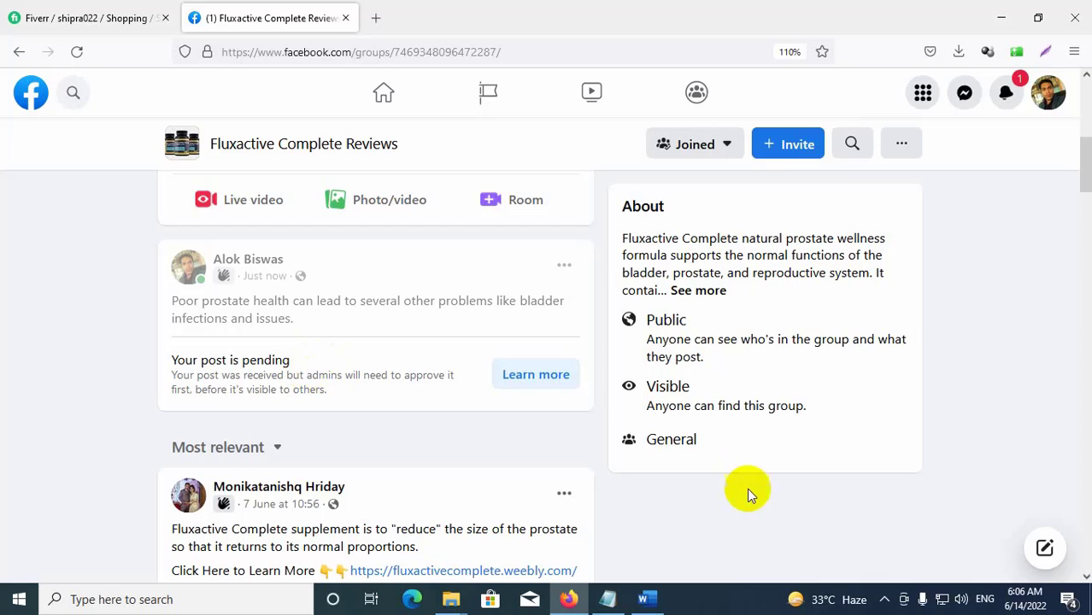
# Search Windows for excel, launch Excel and create a blank workbook.
pyautogui.click(120, 600)
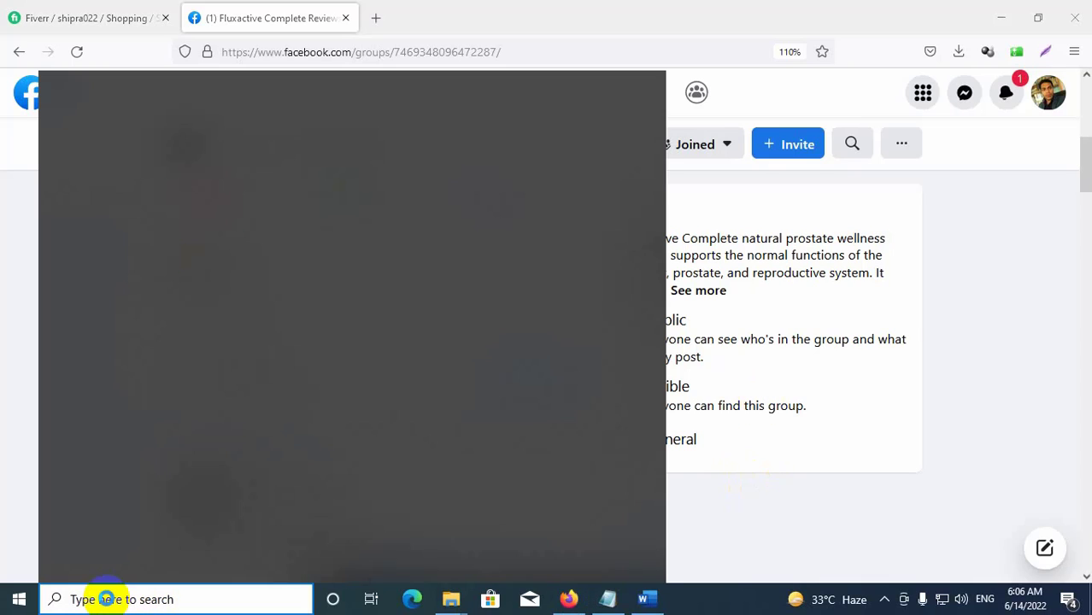
pyautogui.write('excel')
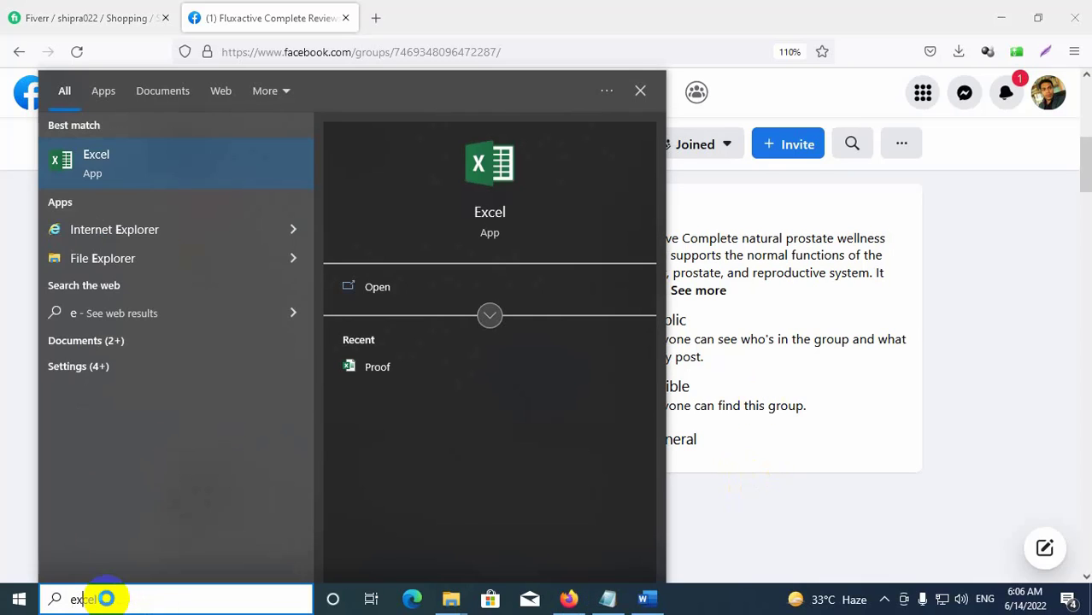
pyautogui.click(131, 157)
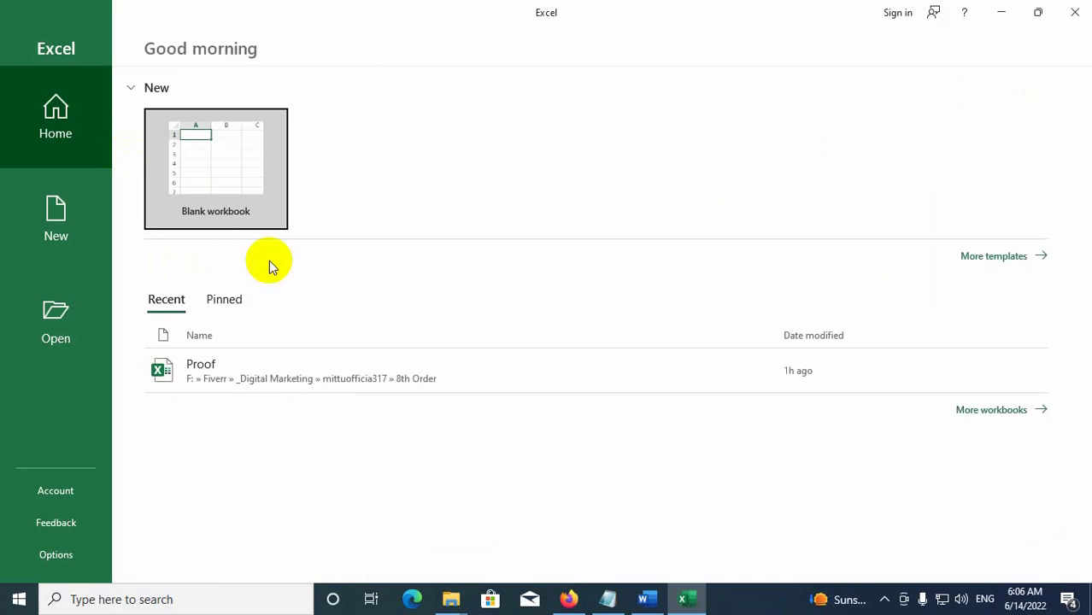
pyautogui.click(237, 171)
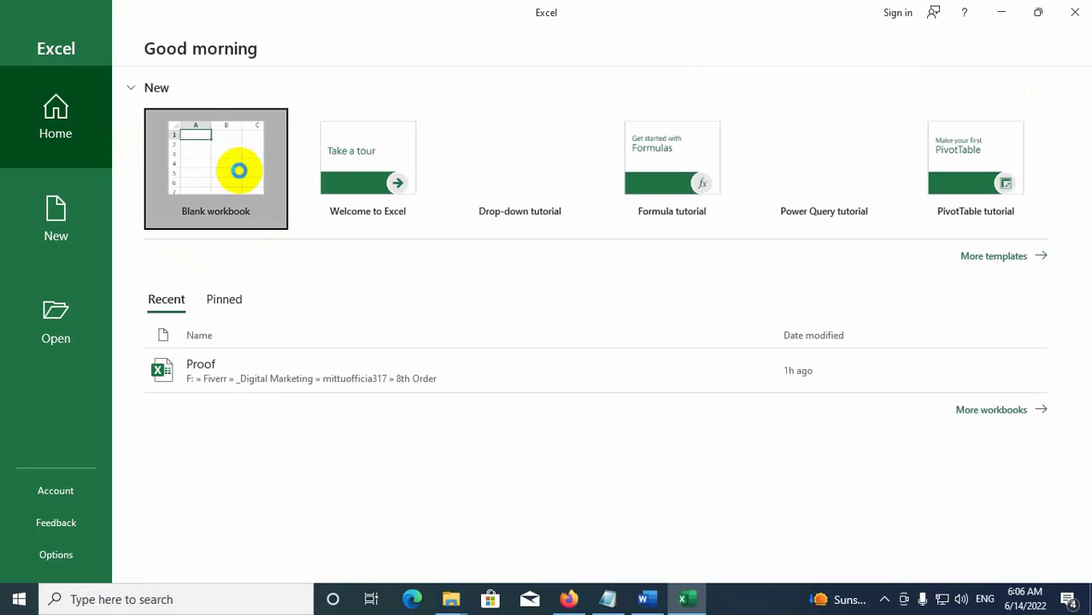
# Widen column B to about five times its width and enter the heading Screen Sort Link in cell B1.
pyautogui.click(91, 215)
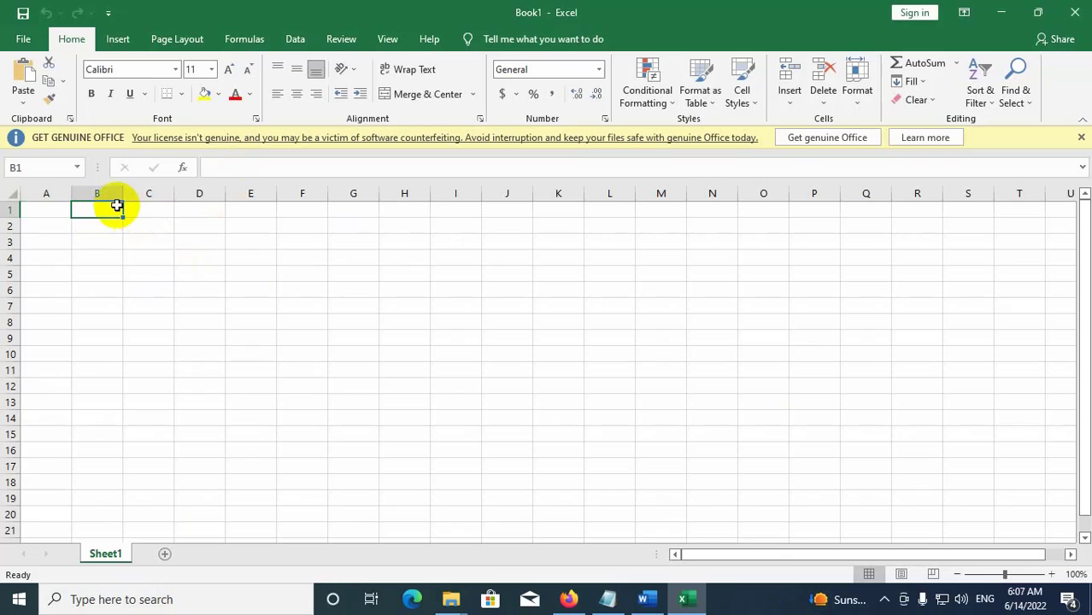
pyautogui.moveTo(123, 190); pyautogui.dragTo(332, 186)
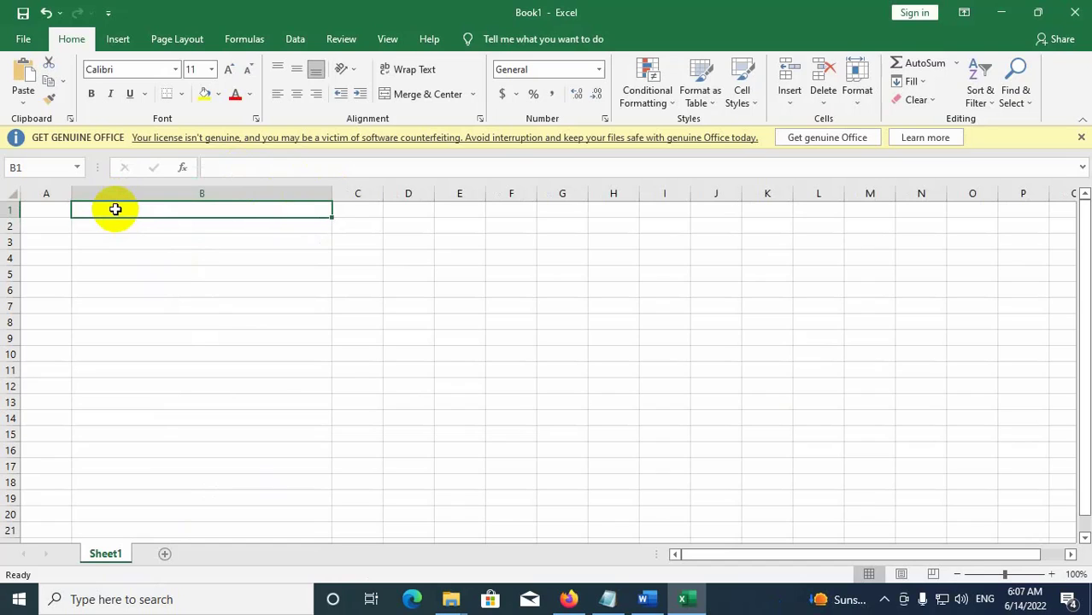
pyautogui.write('Screen')
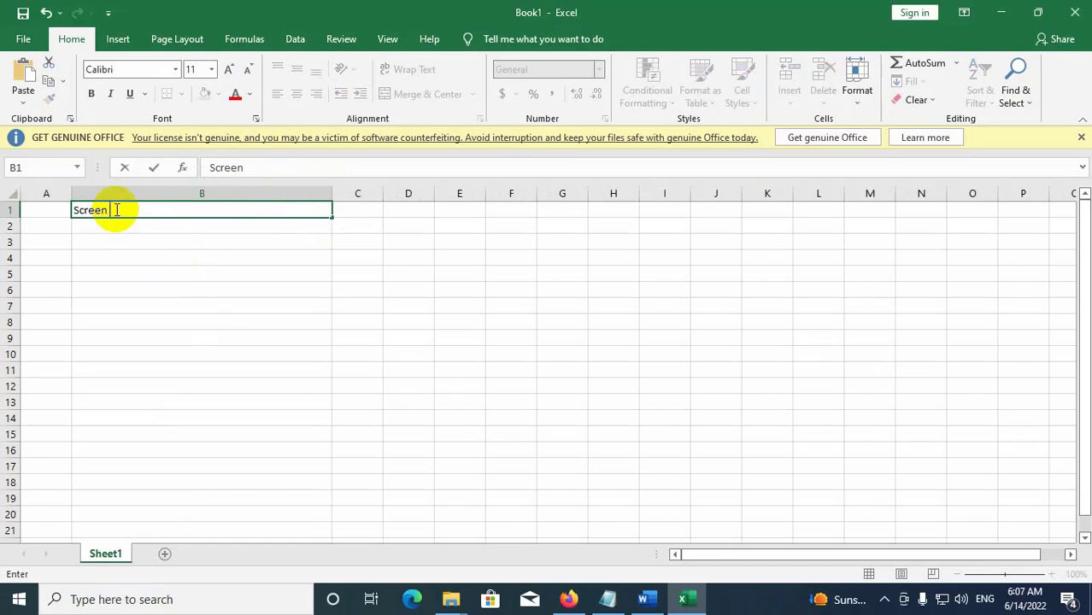
pyautogui.write(' Sort Link')
pyautogui.click(144, 228)
# Format the heading in B1 with font size 18, light blue text and centre alignment, and select cell B2.
pyautogui.click(175, 210)
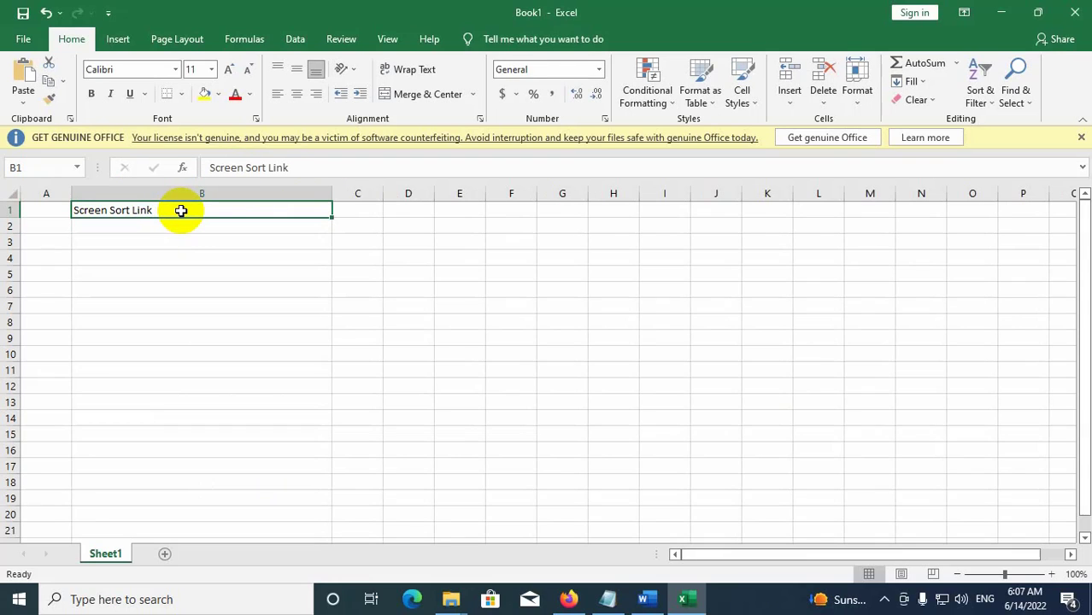
pyautogui.doubleClick(182, 210)
pyautogui.moveTo(181, 210); pyautogui.dragTo(41, 202)
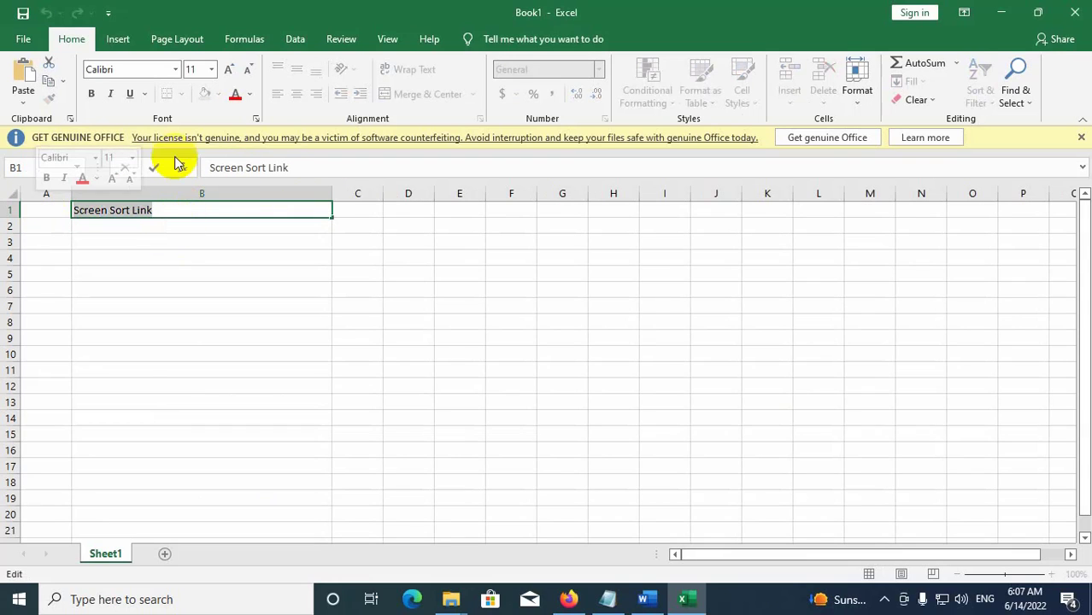
pyautogui.click(213, 70)
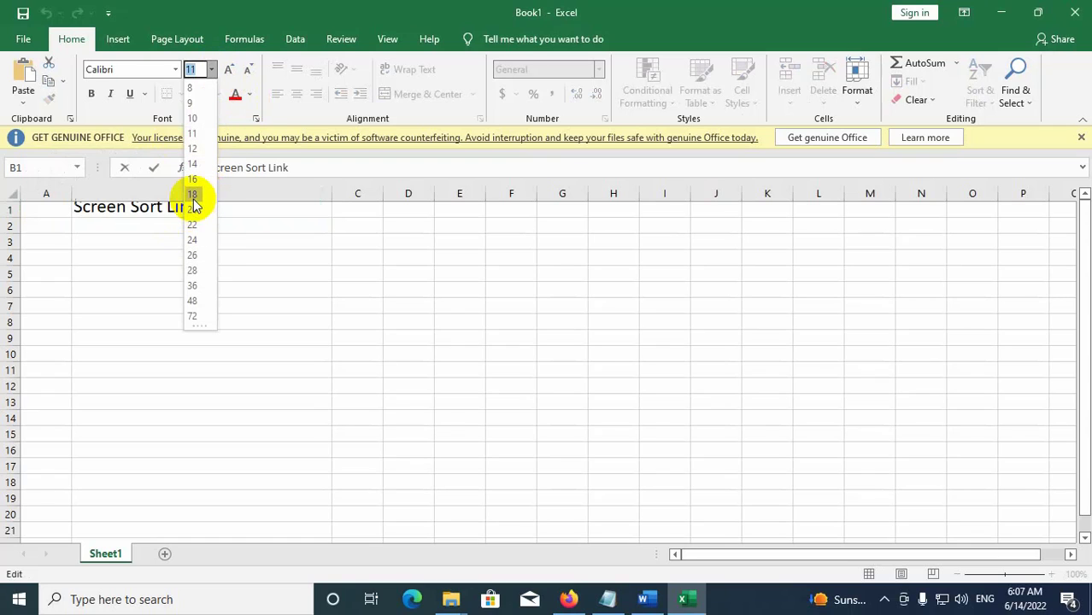
pyautogui.click(194, 198)
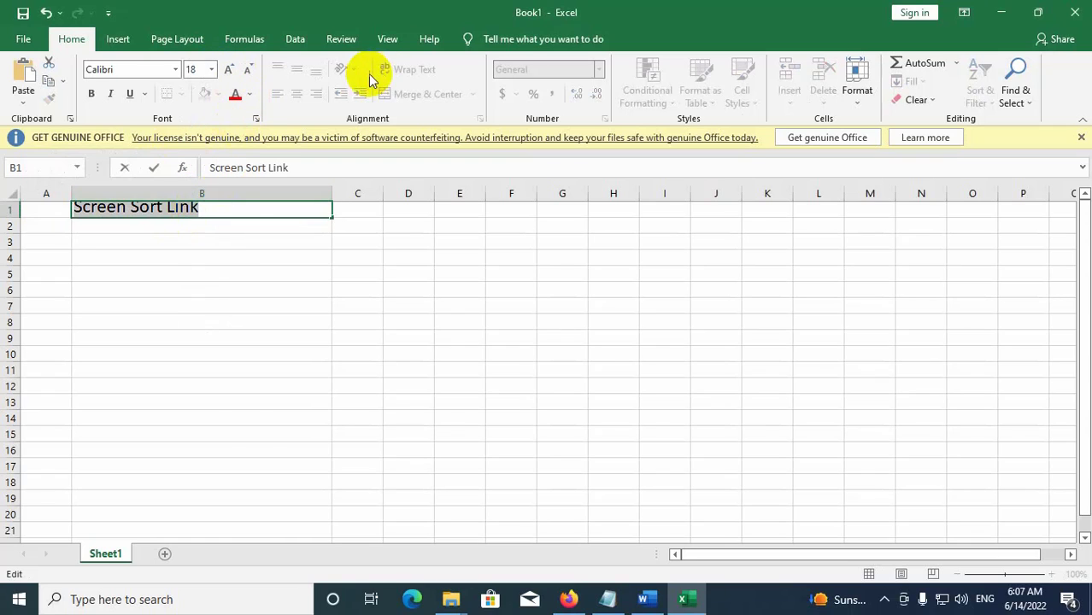
pyautogui.click(252, 96)
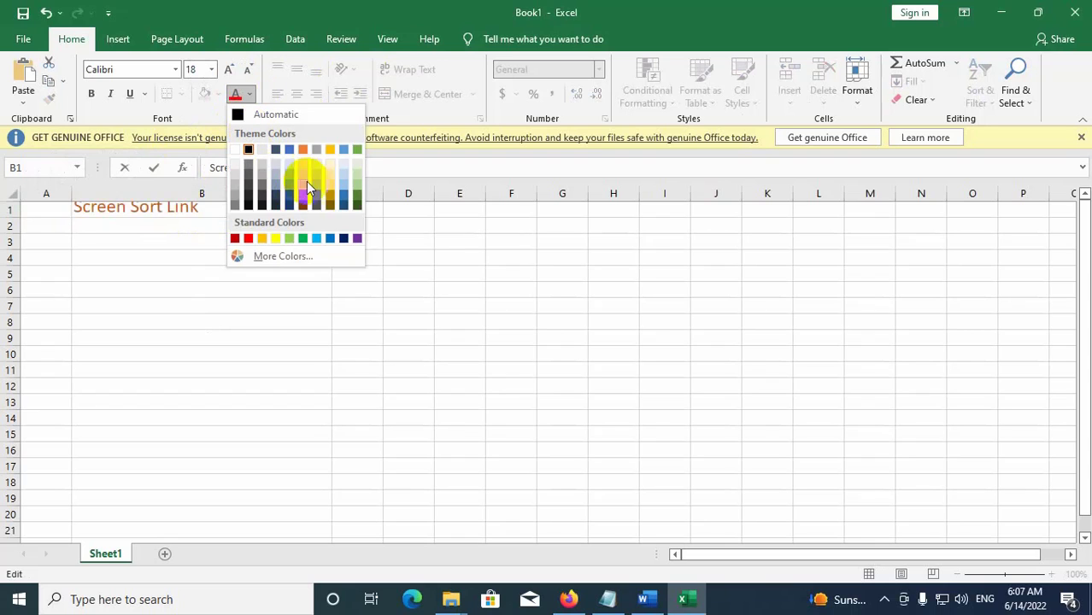
pyautogui.click(312, 236)
pyautogui.click(118, 247)
pyautogui.click(205, 211)
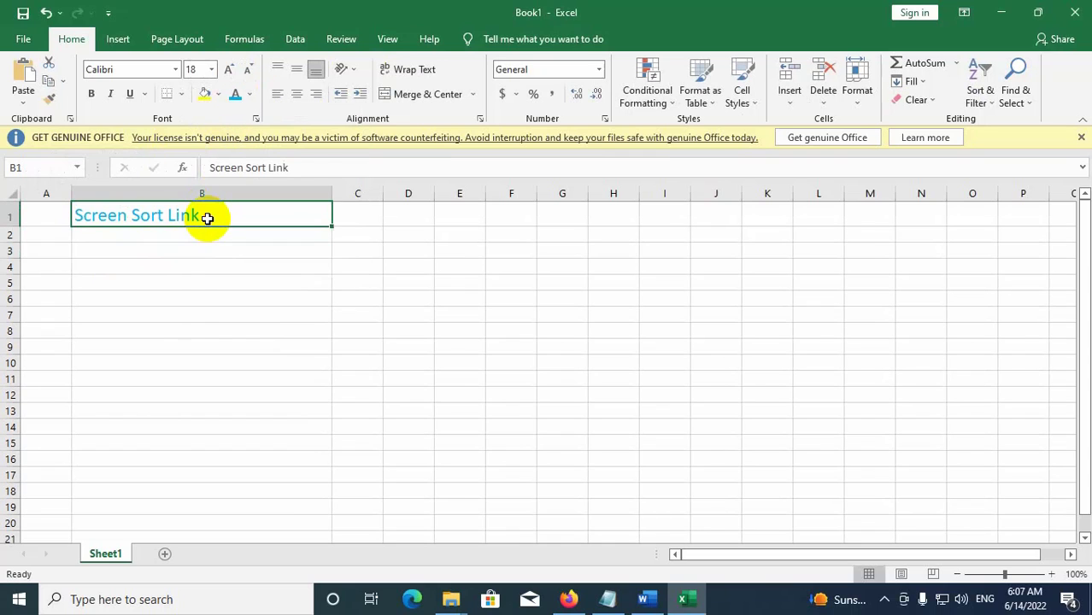
pyautogui.click(297, 94)
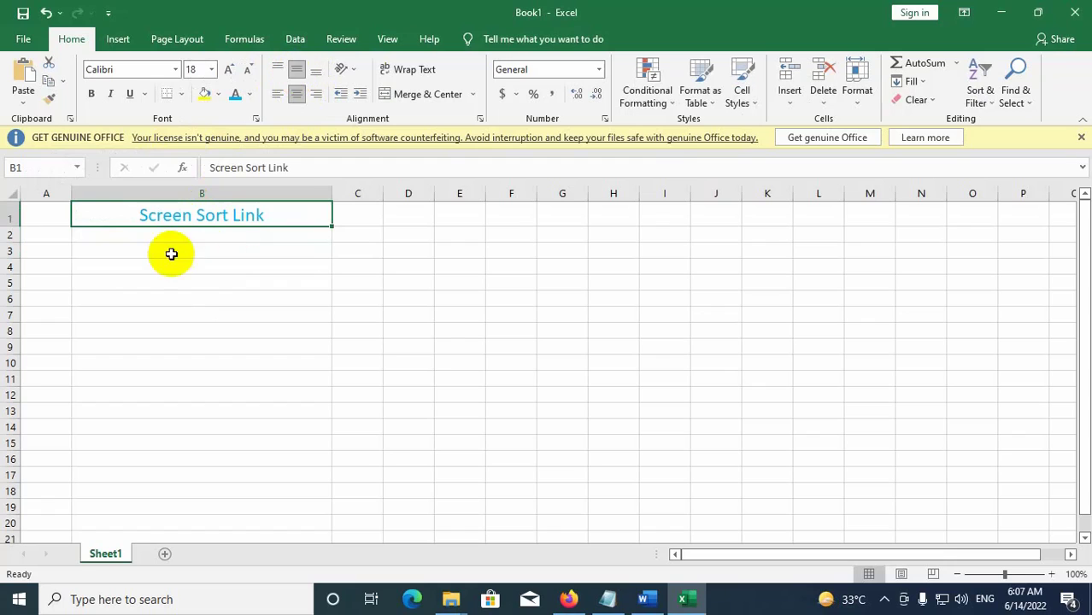
pyautogui.click(132, 237)
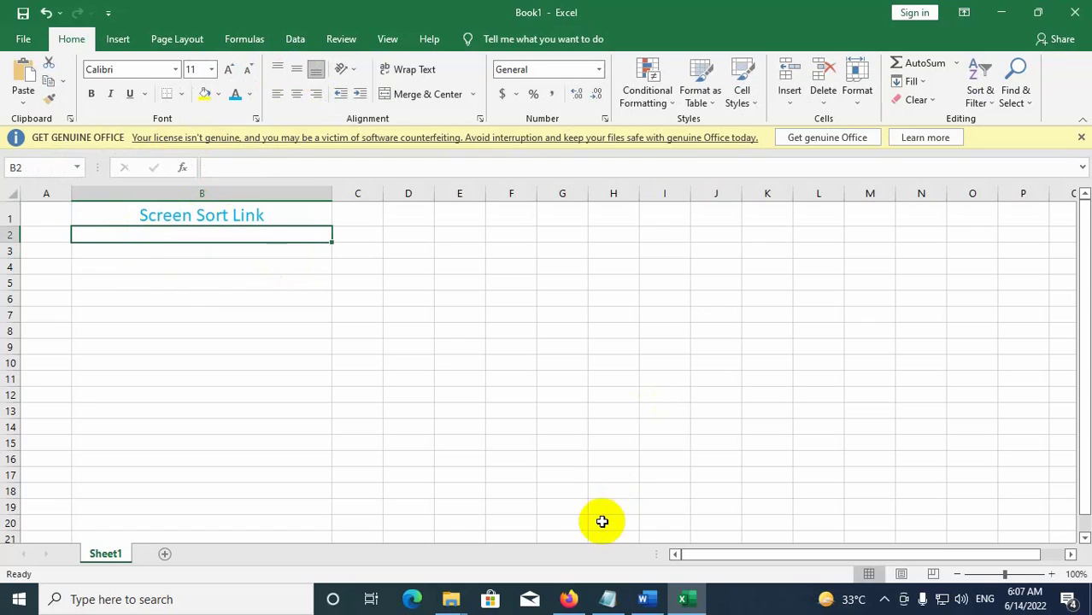
# Switch to Firefox, search in a new tab for lightshot extension for firefox, view its Mozilla add-on page and close the tab.
pyautogui.click(568, 598)
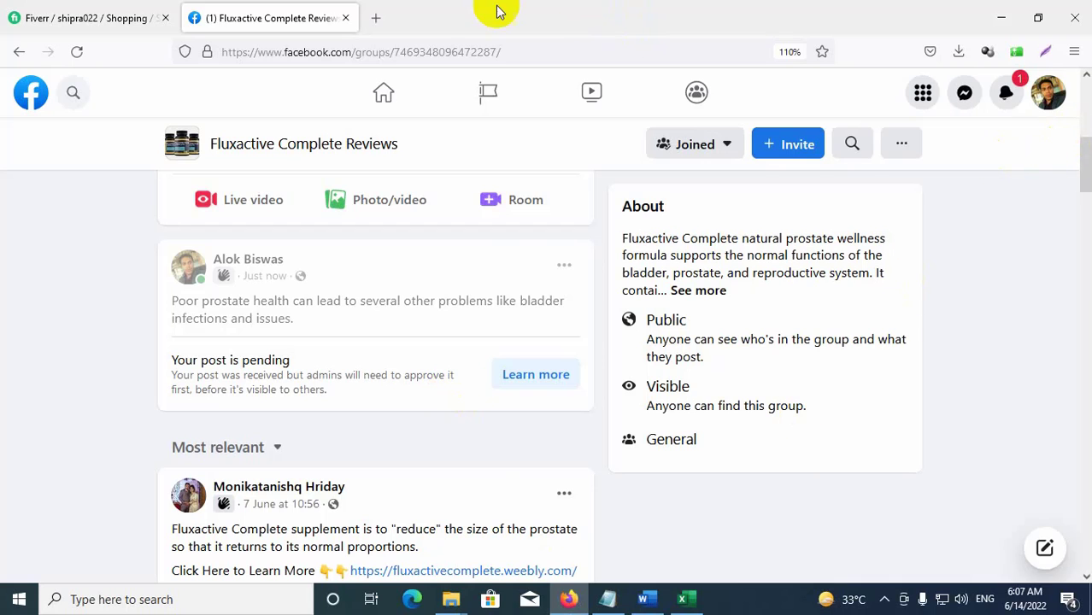
pyautogui.click(376, 18)
pyautogui.click(396, 52)
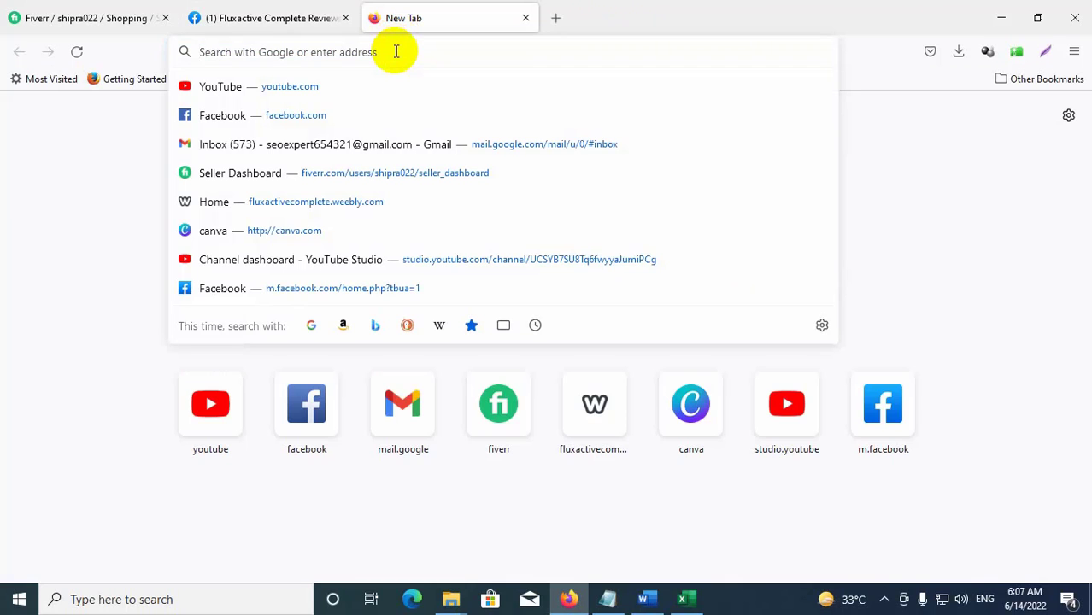
pyautogui.write('ligh')
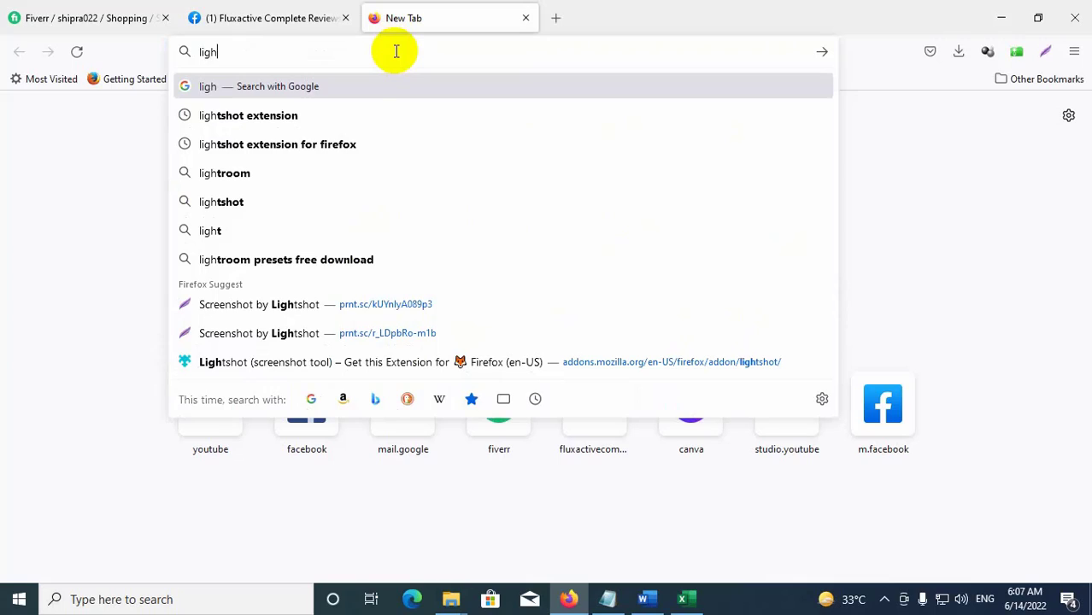
pyautogui.press('Down')
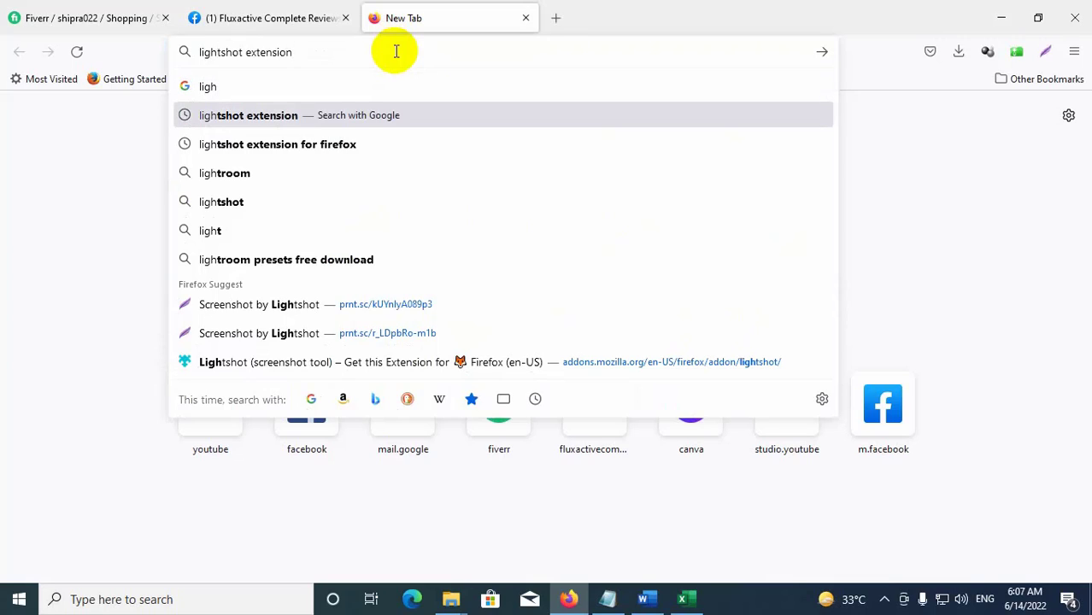
pyautogui.write('for')
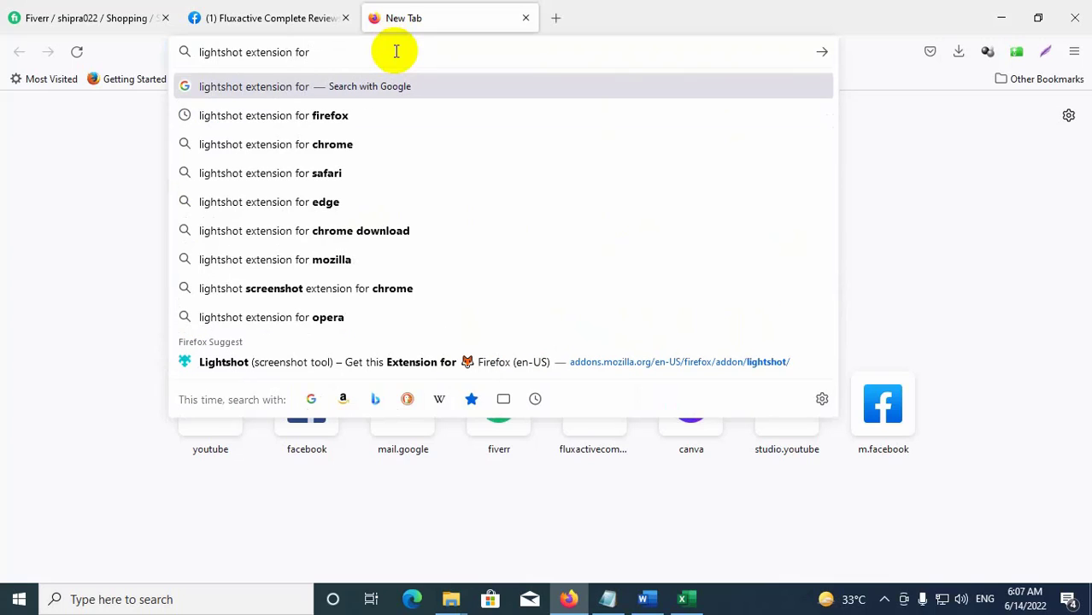
pyautogui.press('Down')
pyautogui.press('Down')
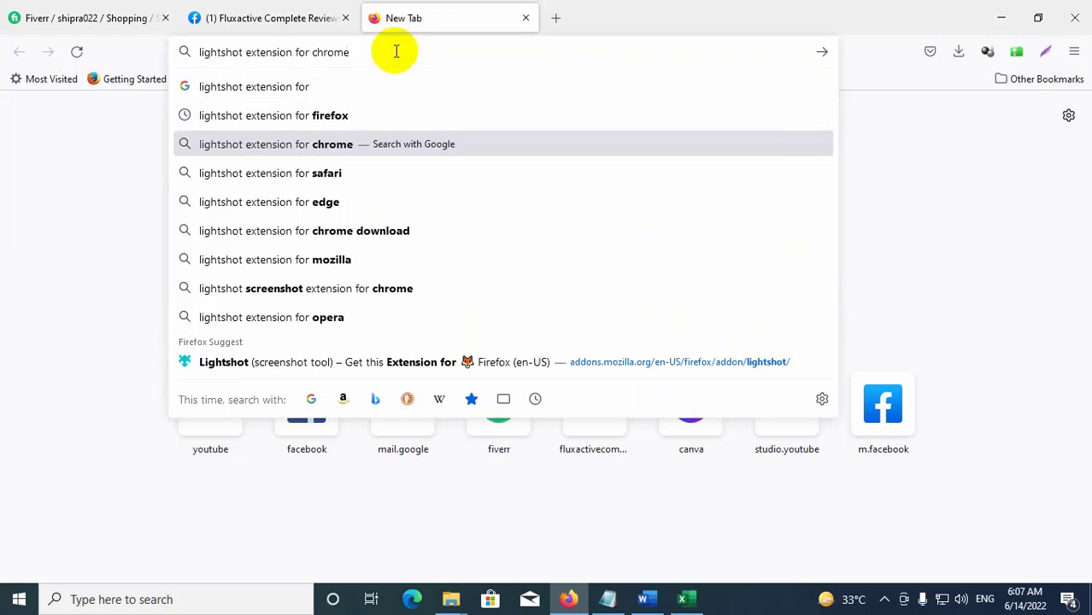
pyautogui.press('Up')
pyautogui.press('Return')
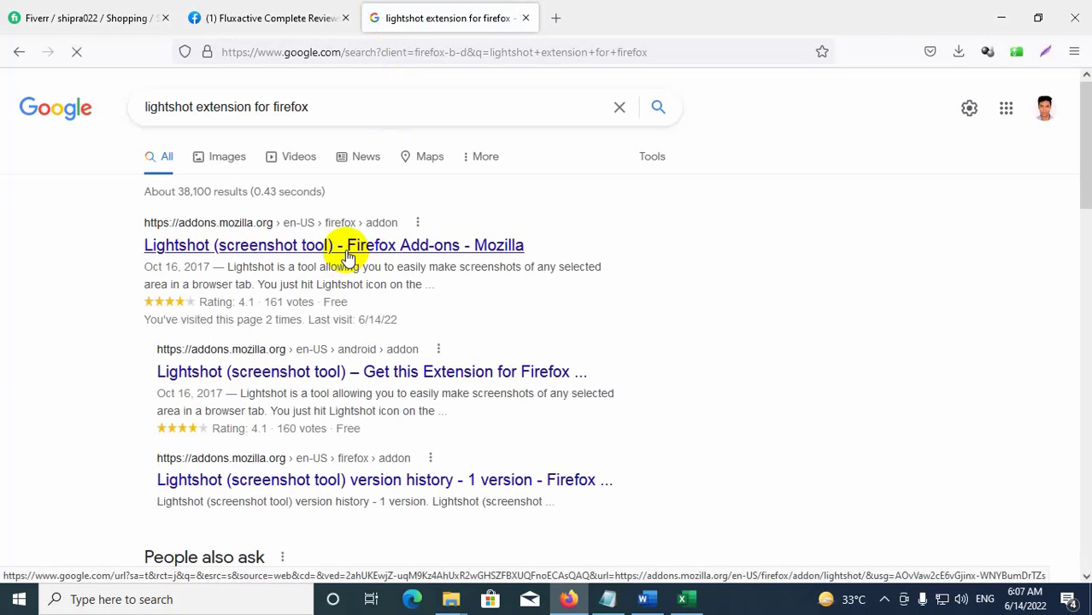
pyautogui.click(349, 257)
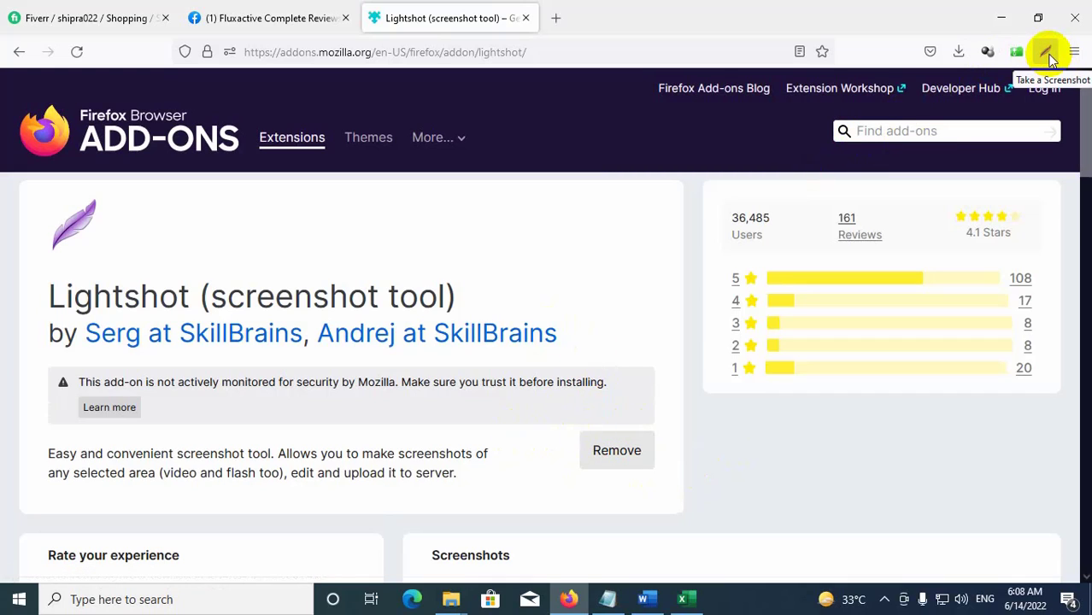
pyautogui.click(526, 18)
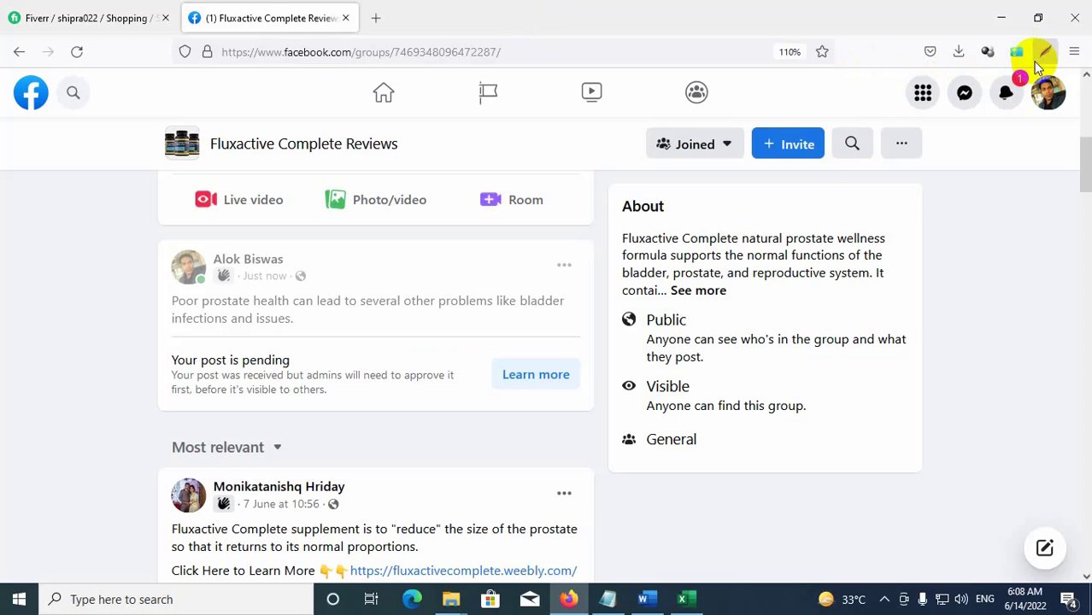
# Capture the pending group post with Lightshot as an area of about 650x265 pixels, upload it and copy the screenshot link.
pyautogui.click(1043, 56)
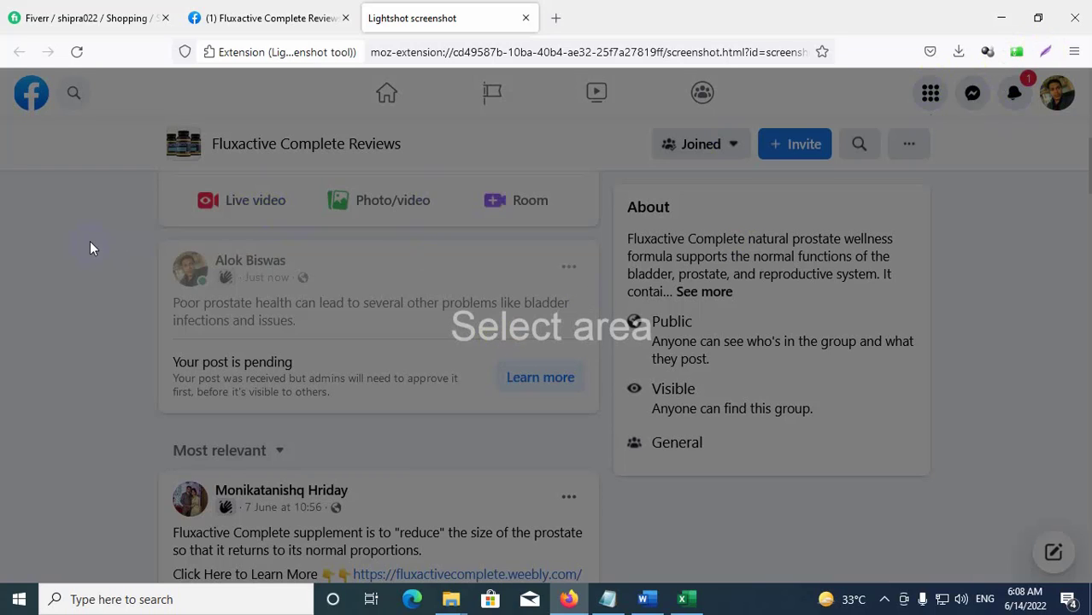
pyautogui.moveTo(92, 232); pyautogui.dragTo(610, 441)
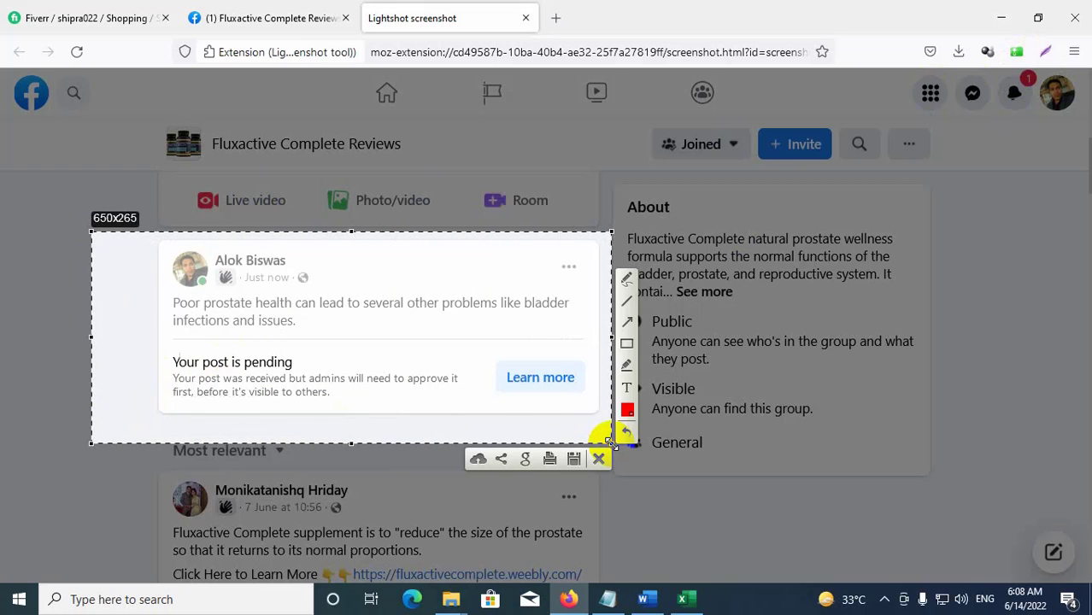
pyautogui.click(478, 460)
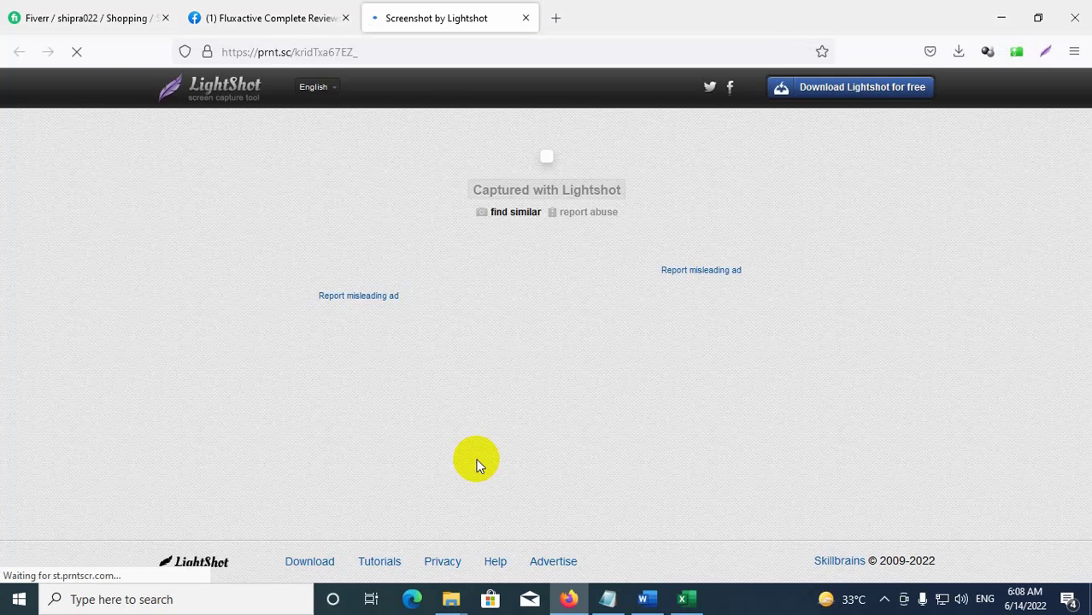
pyautogui.click(286, 53)
pyautogui.hotkey('ctrl', 'c')
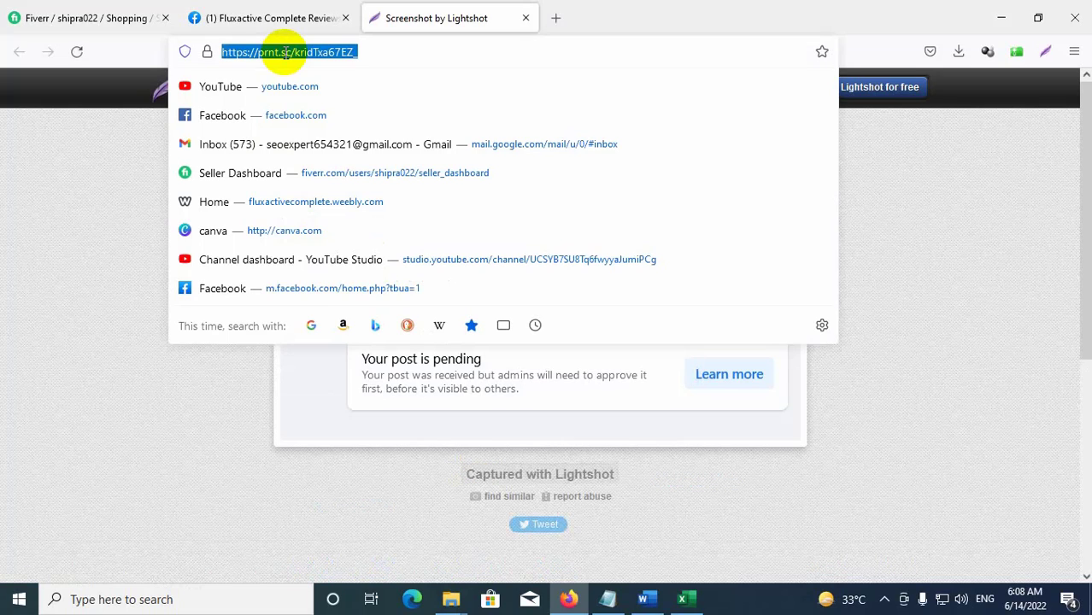
# Switch to the Excel workbook and paste the copied screenshot link into cell B2.
pyautogui.click(682, 599)
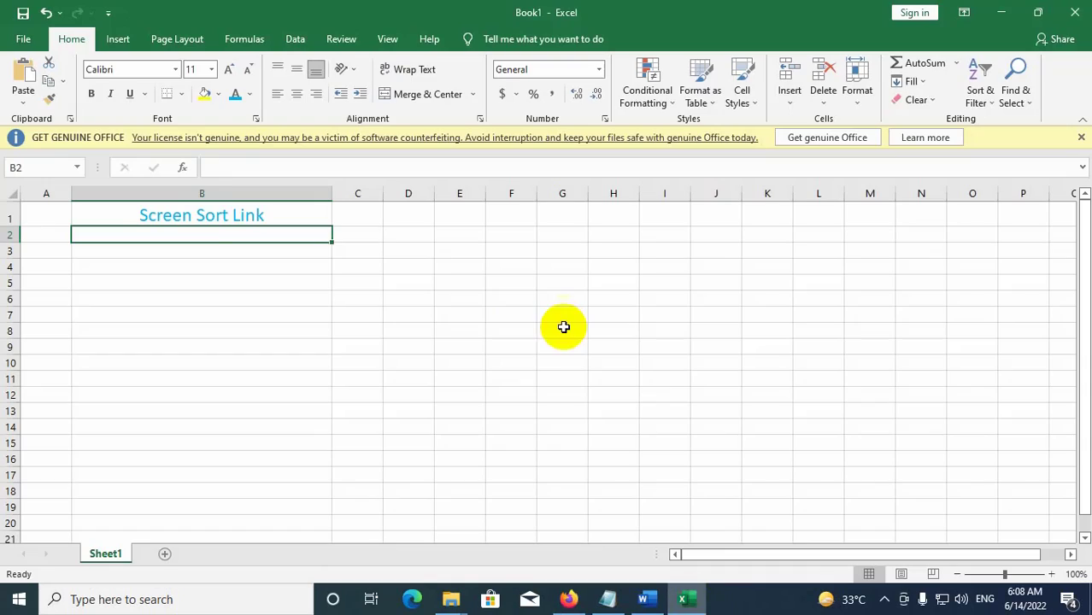
pyautogui.hotkey('ctrl', 'v')
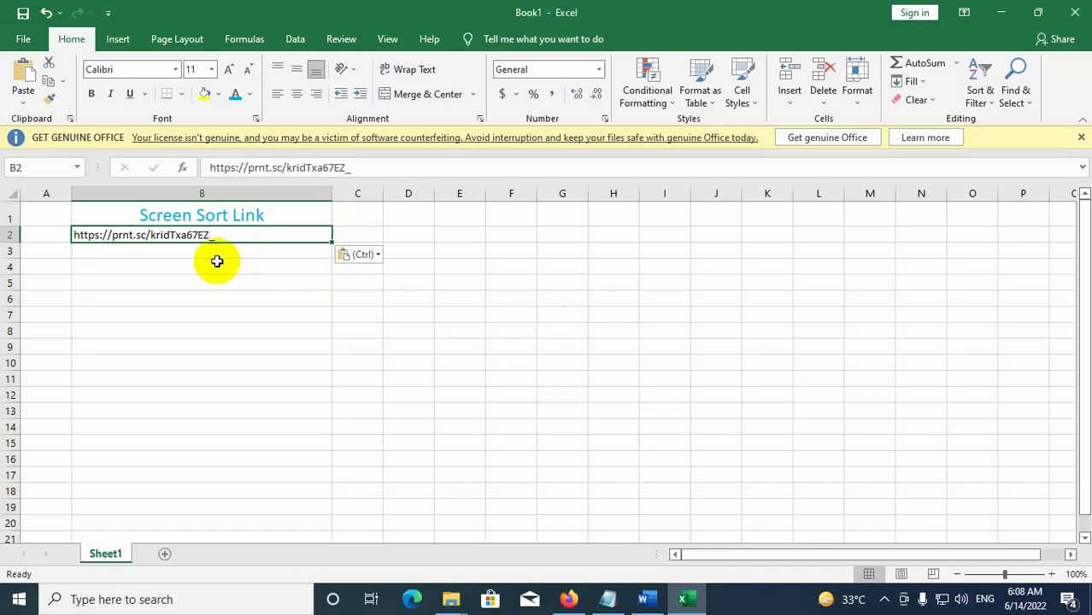
pyautogui.press('Return')
# Save the workbook as Proof in the buyer's 8th Order folder under Fiverr, _Digital Marketing on drive F, and select cell B3.
pyautogui.hotkey('ctrl', 's')
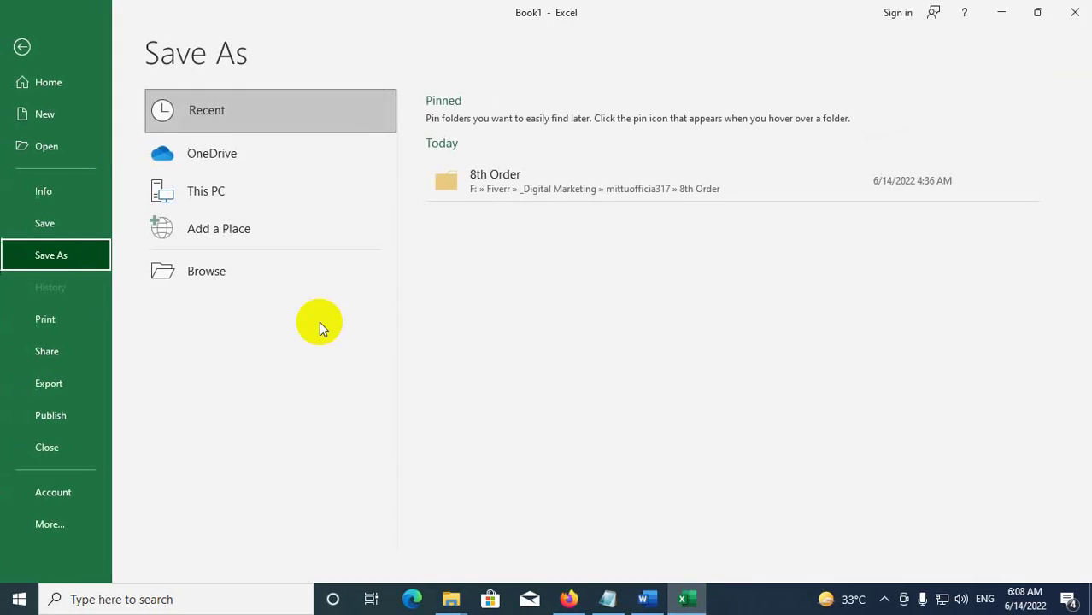
pyautogui.click(207, 194)
pyautogui.click(207, 194)
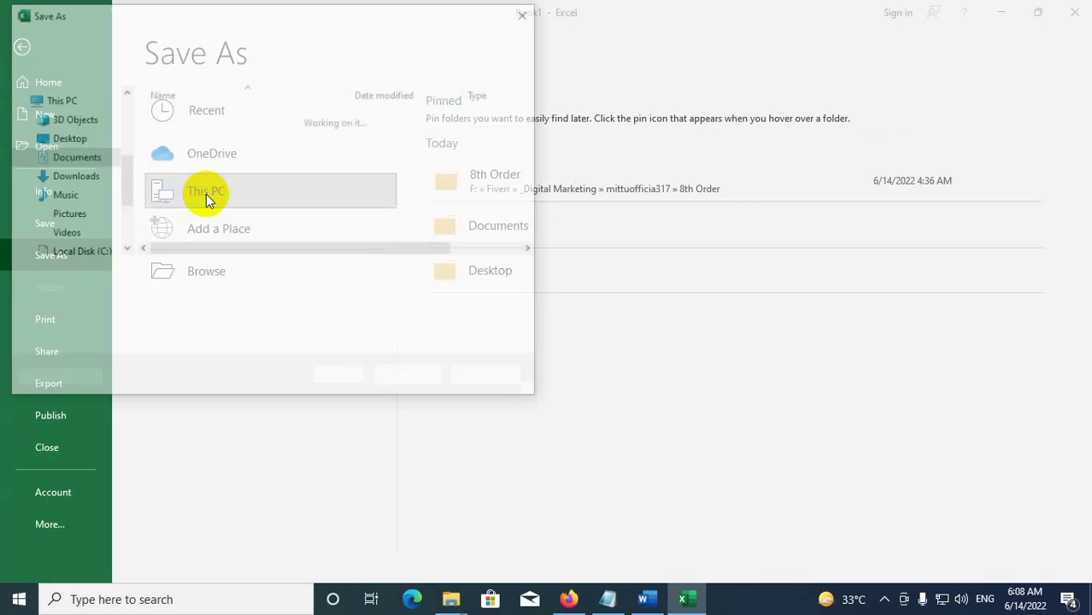
pyautogui.moveTo(117, 195); pyautogui.dragTo(123, 232)
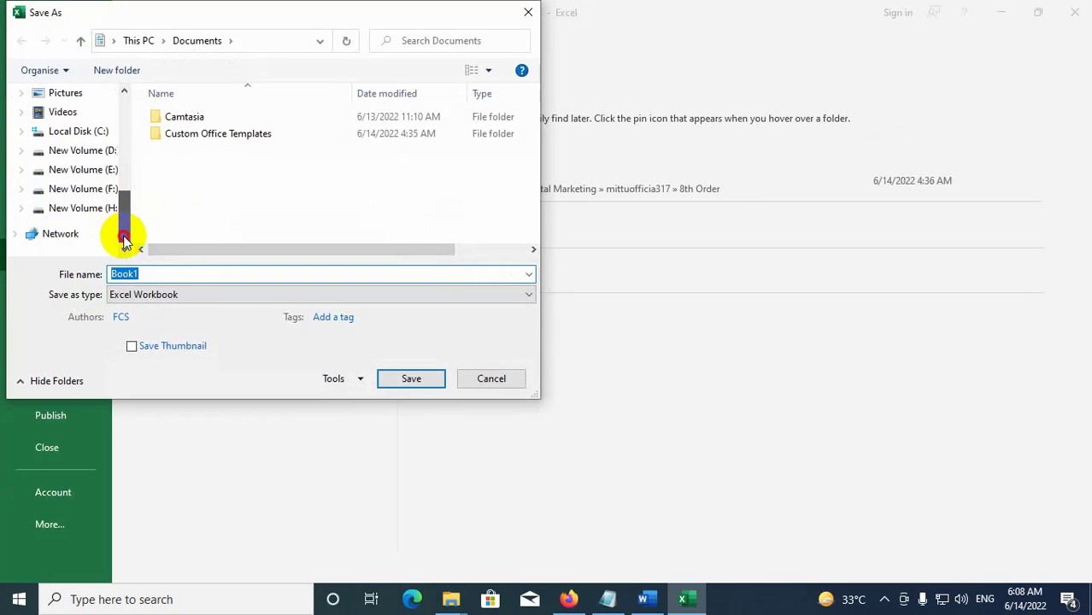
pyautogui.click(91, 208)
pyautogui.click(89, 188)
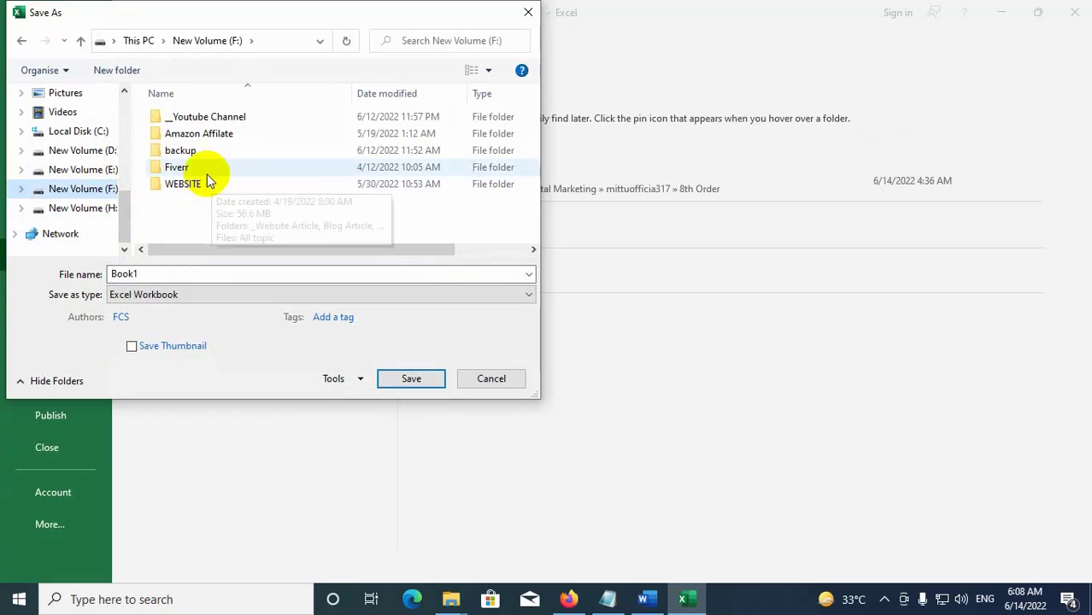
pyautogui.doubleClick(183, 167)
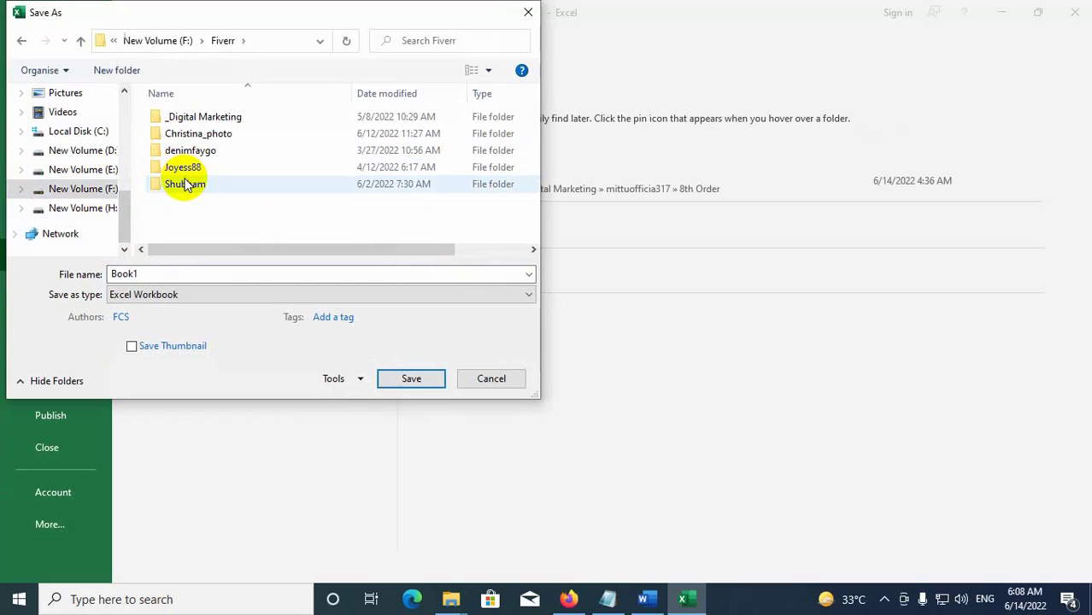
pyautogui.doubleClick(195, 116)
pyautogui.doubleClick(194, 121)
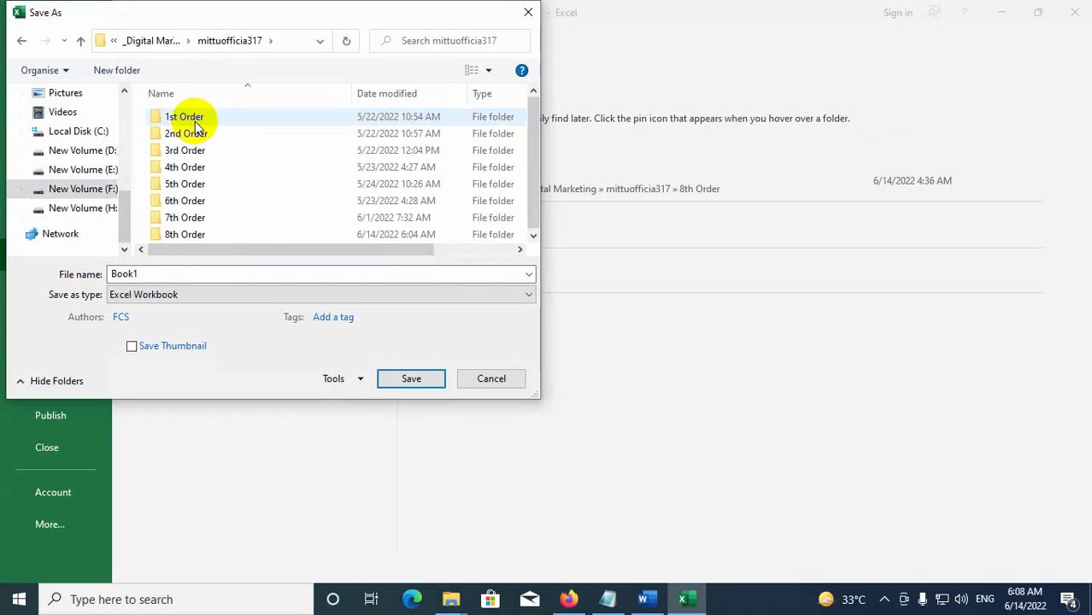
pyautogui.doubleClick(221, 234)
pyautogui.click(204, 272)
pyautogui.doubleClick(204, 271)
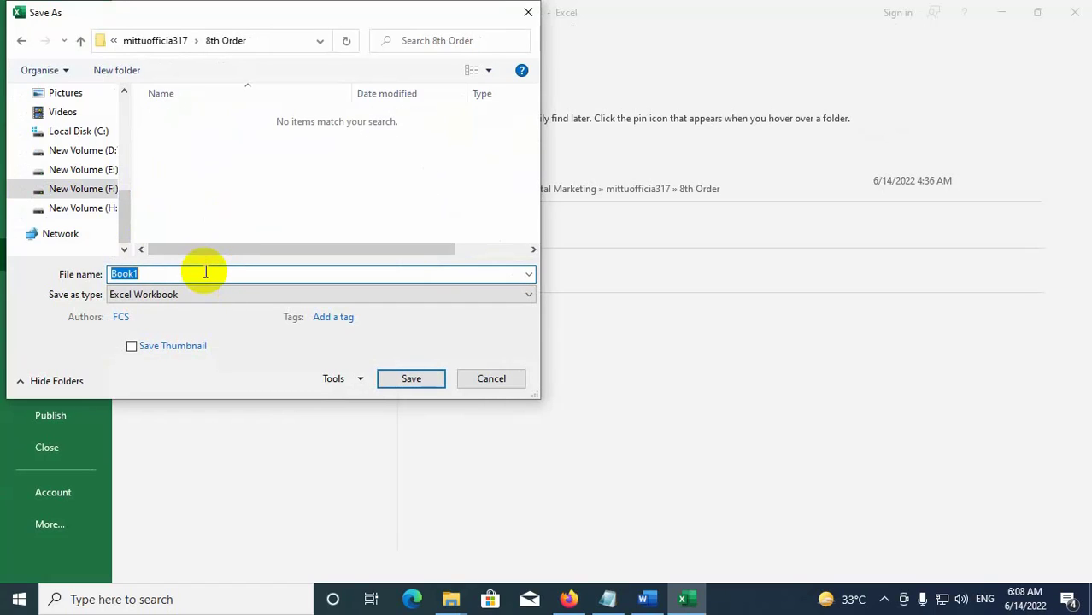
pyautogui.write('Proof')
pyautogui.click(421, 380)
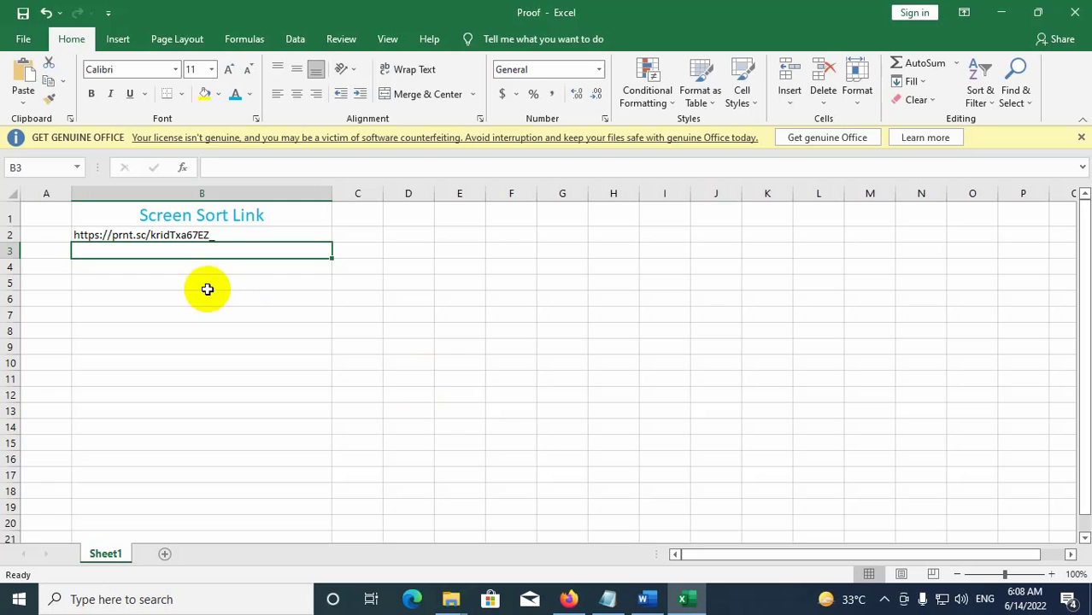
pyautogui.click(198, 274)
pyautogui.click(200, 247)
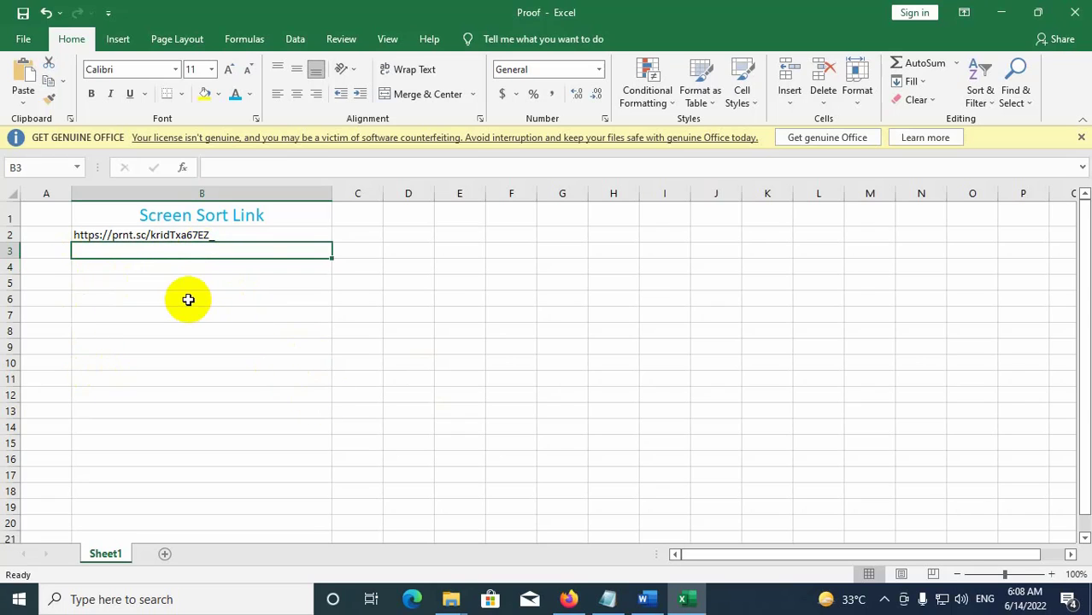
# Switch to Firefox and close the Lightshot screenshot and Facebook group tabs, and close the Proof workbook in Excel.
pyautogui.click(568, 598)
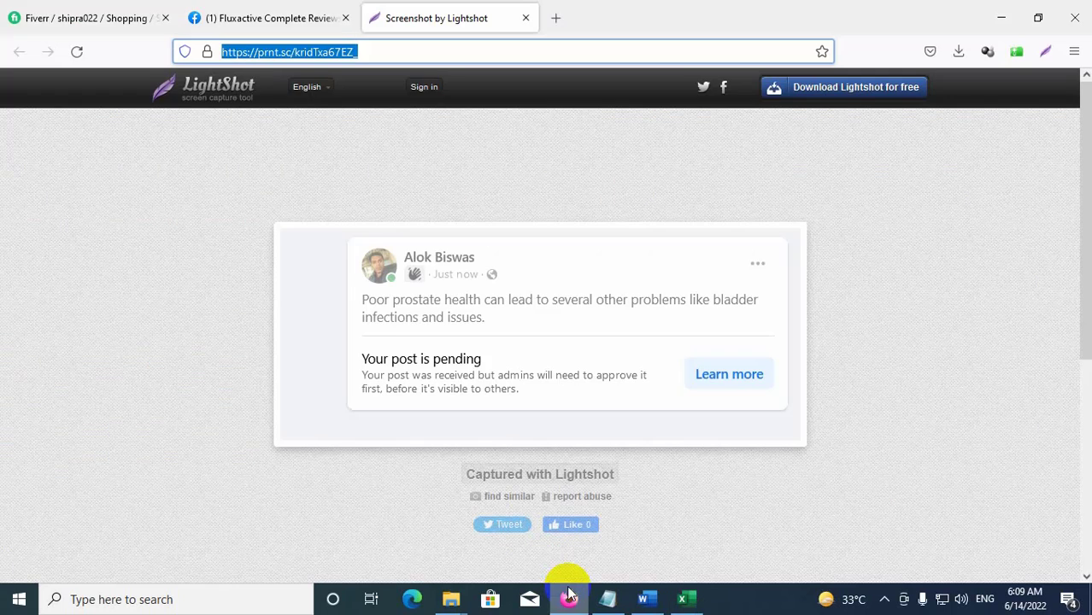
pyautogui.click(526, 18)
pyautogui.click(346, 18)
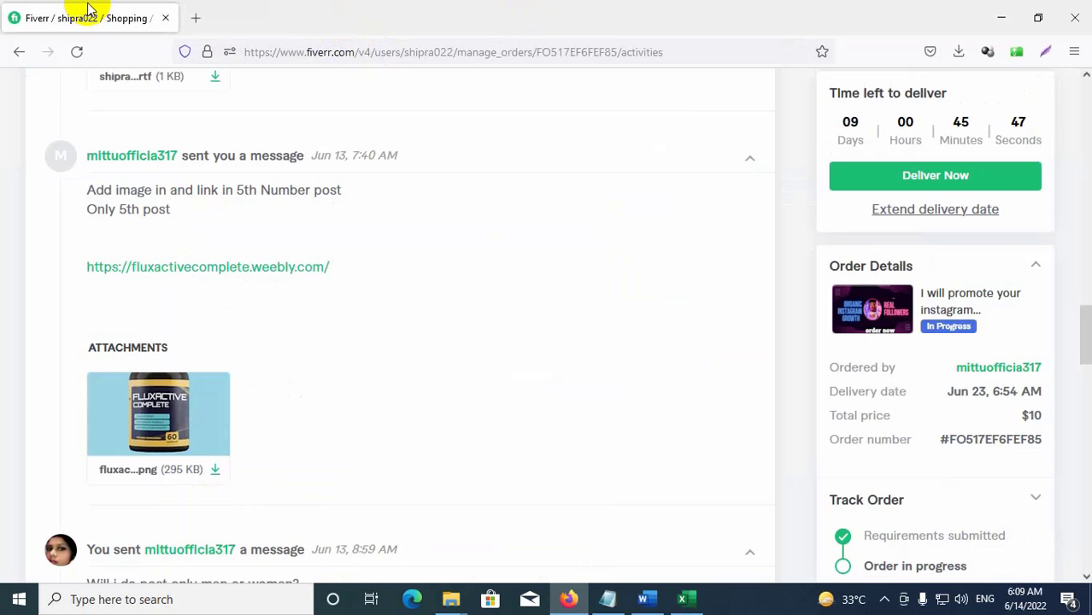
pyautogui.scroll(-10, 368, 346)
pyautogui.scroll(3, 370, 348)
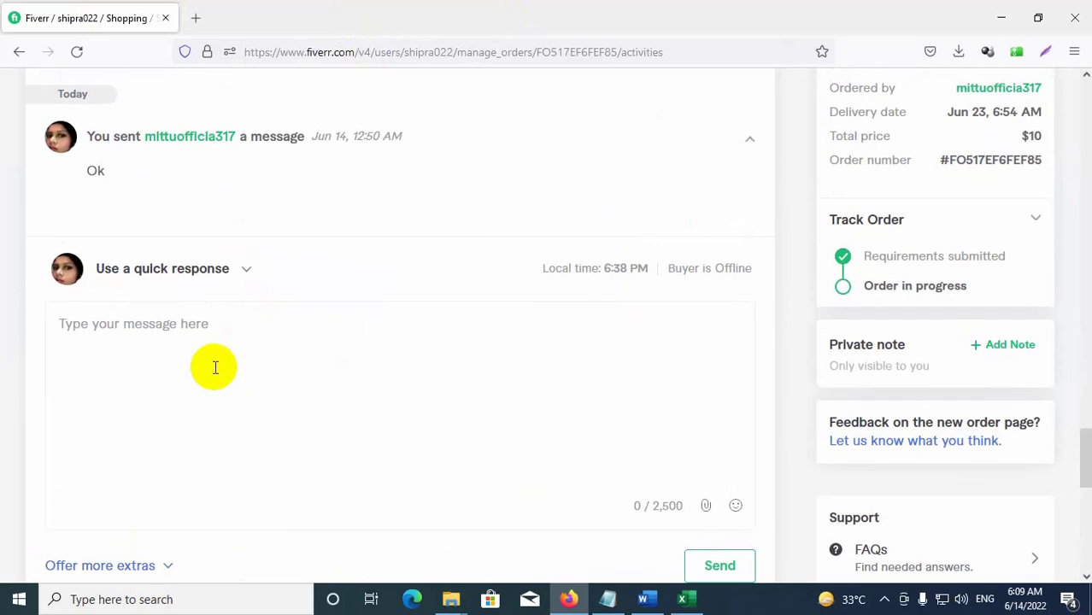
pyautogui.click(683, 599)
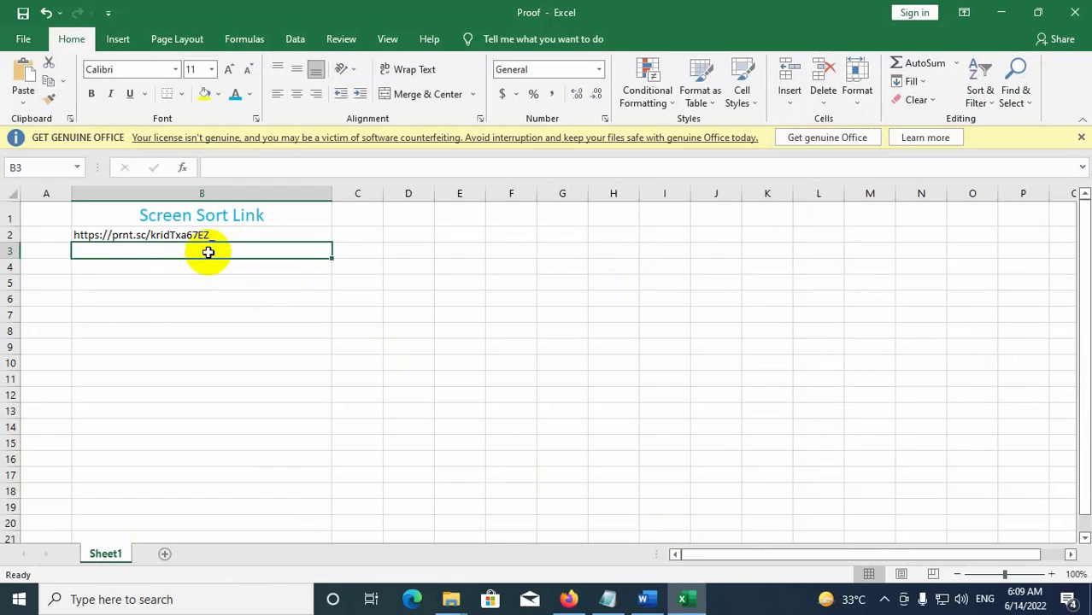
pyautogui.click(1075, 12)
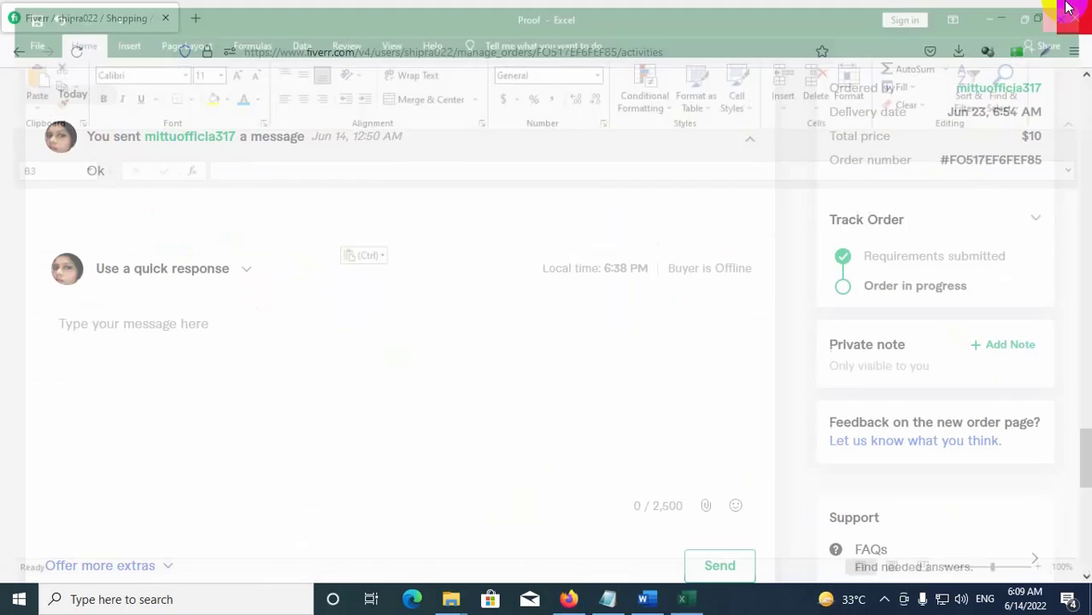
# Attach the Proof workbook from the buyer's 8th Order folder under Fiverr, _Digital Marketing on drive F to the Fiverr order message.
pyautogui.scroll(-2, 555, 401)
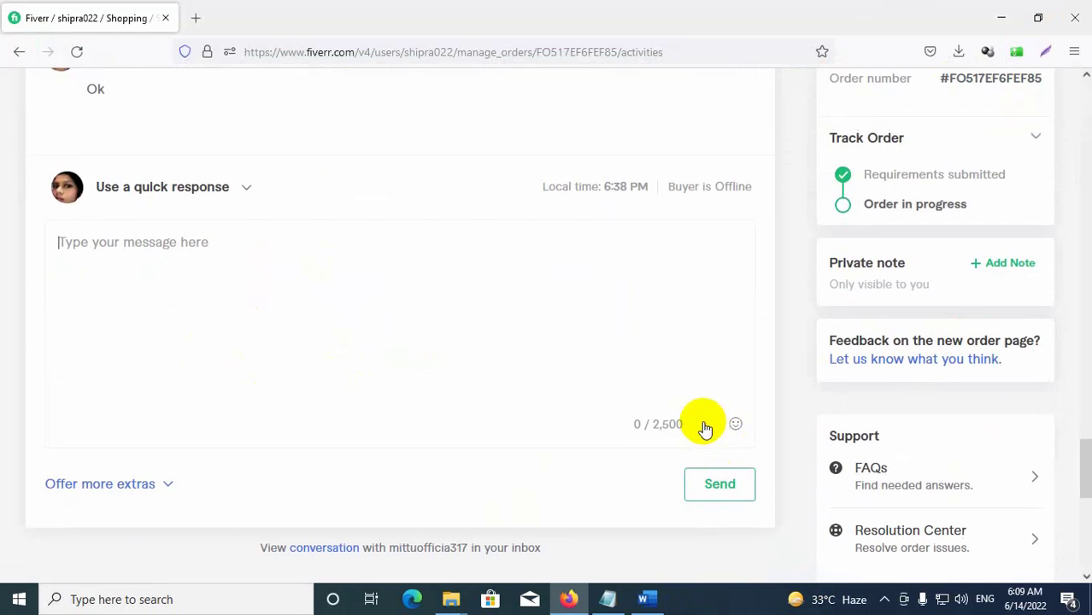
pyautogui.click(706, 425)
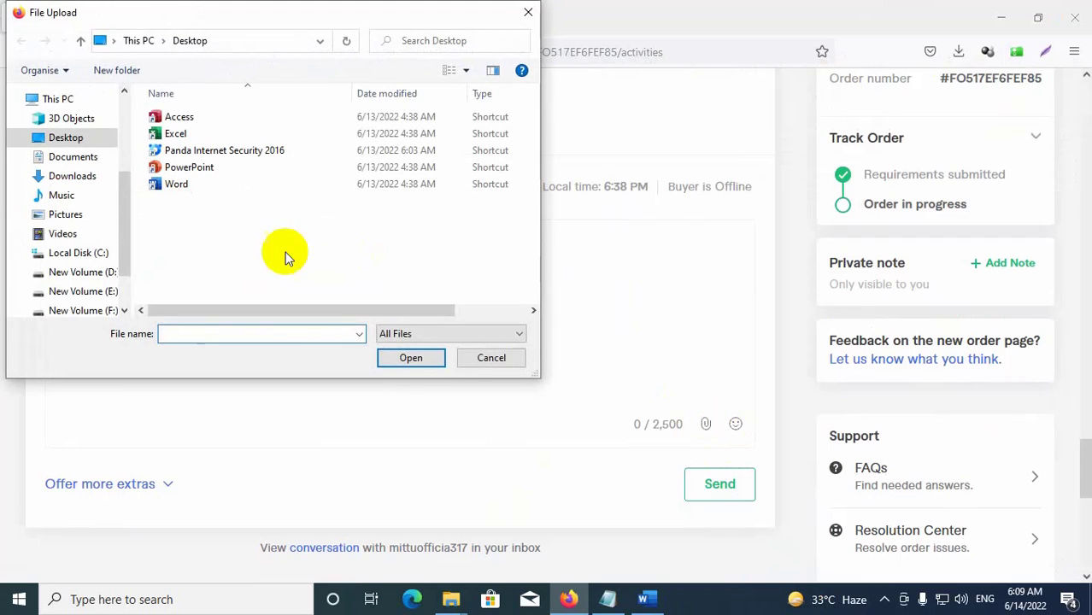
pyautogui.moveTo(127, 255); pyautogui.dragTo(127, 276)
pyautogui.click(151, 264)
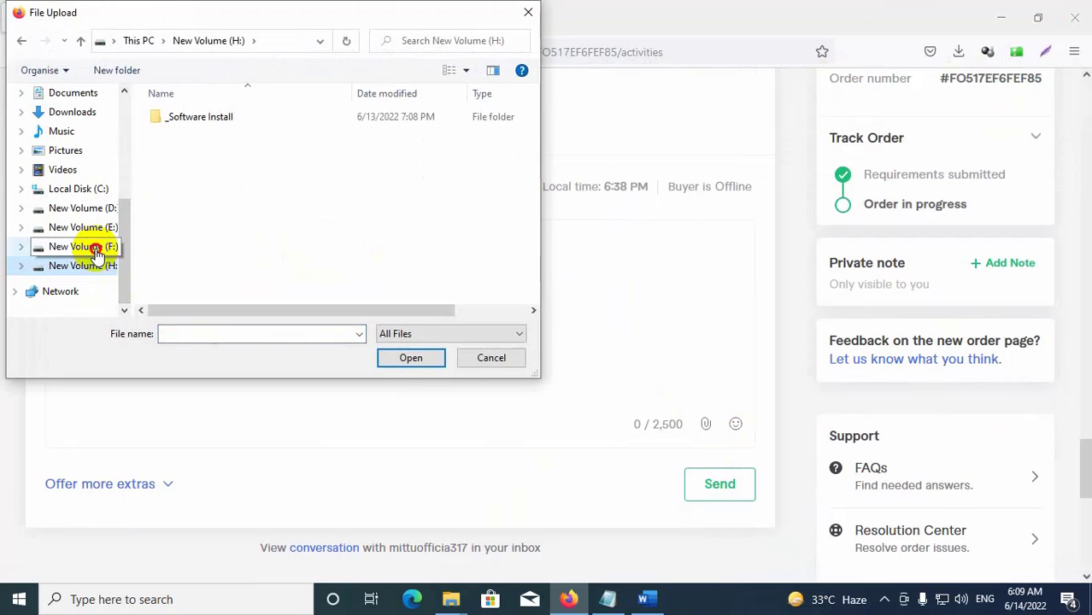
pyautogui.click(98, 246)
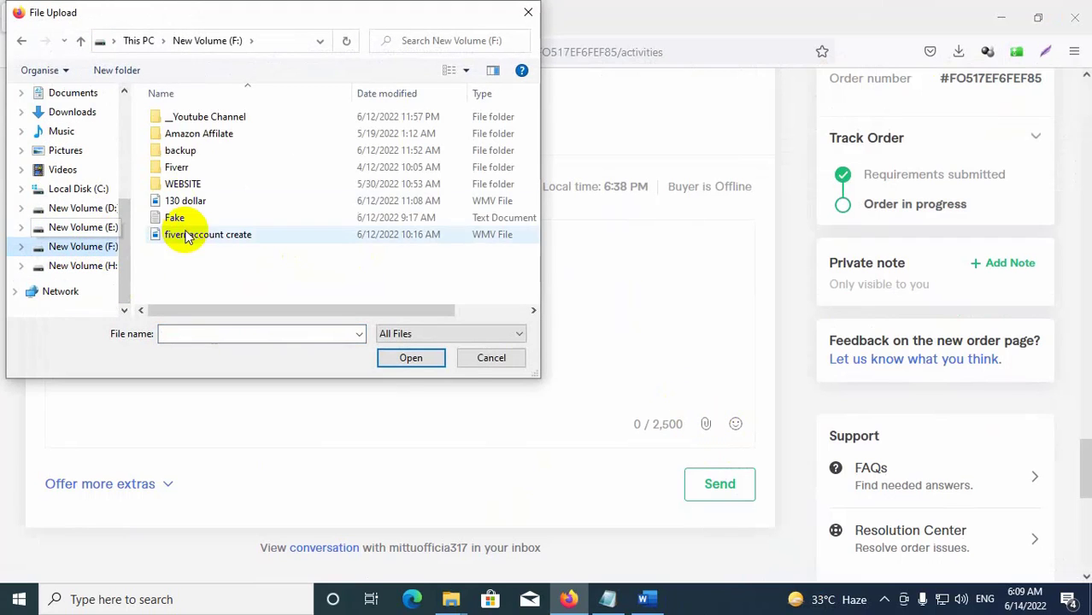
pyautogui.doubleClick(193, 167)
pyautogui.doubleClick(197, 117)
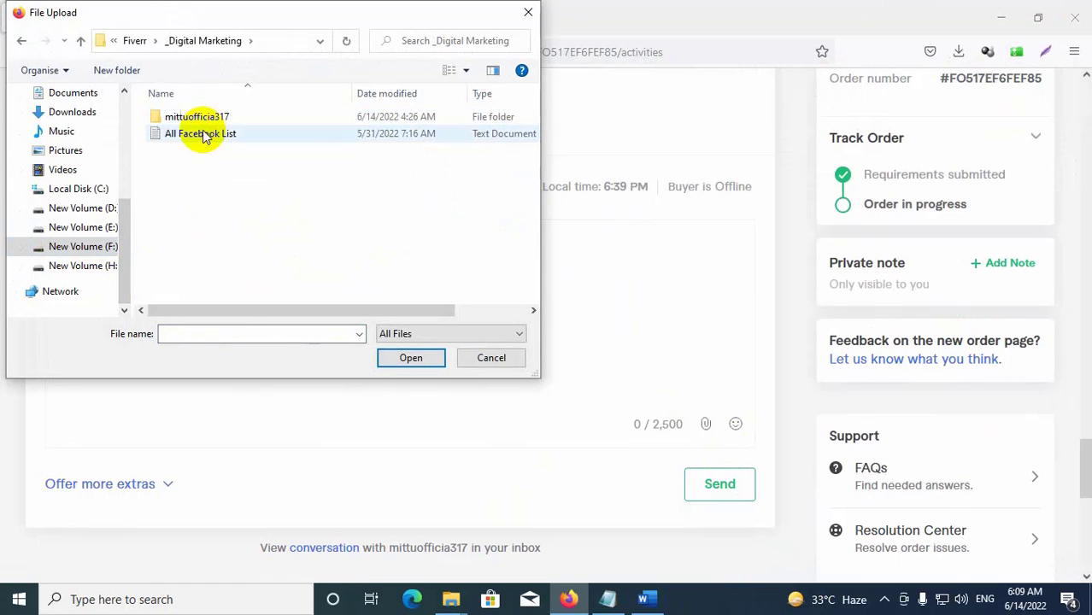
pyautogui.click(204, 122)
pyautogui.doubleClick(203, 122)
pyautogui.doubleClick(208, 234)
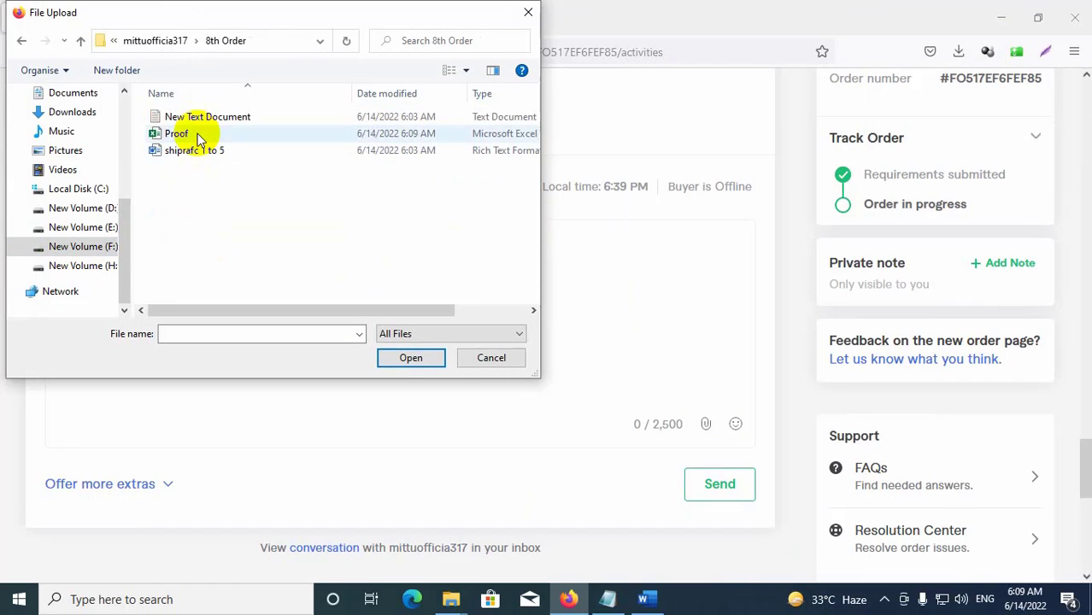
pyautogui.click(178, 134)
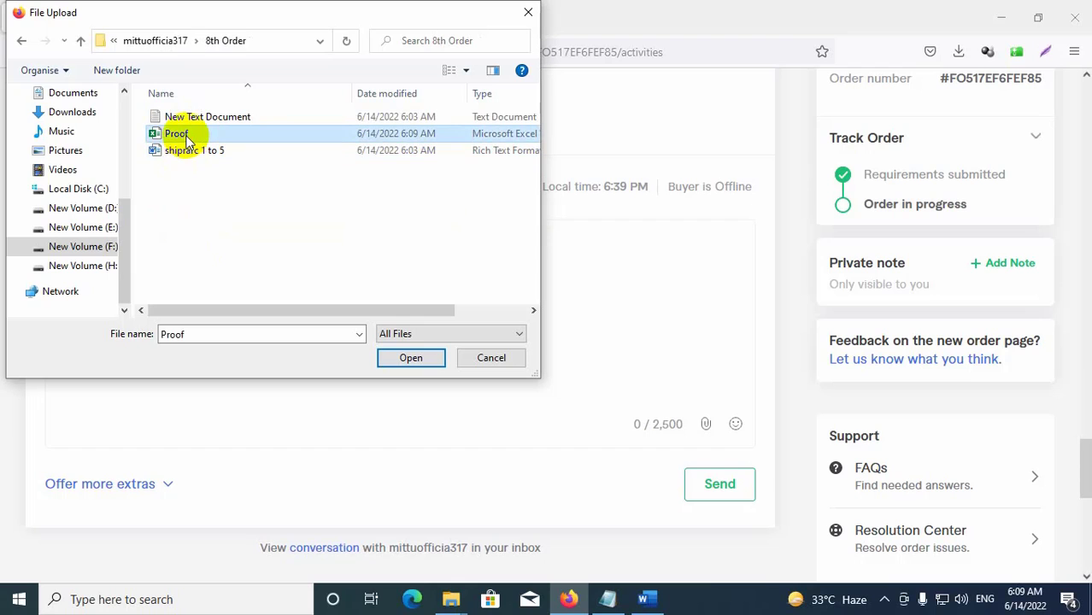
pyautogui.click(409, 358)
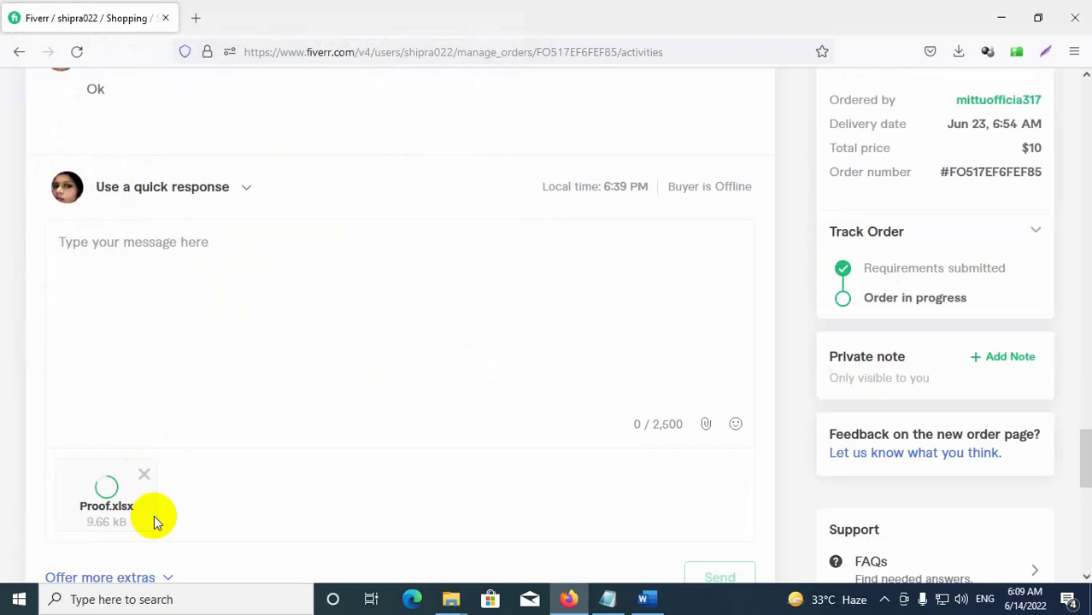
# Write the order message "Please check my work and give me next content." to the buyer.
pyautogui.click(126, 272)
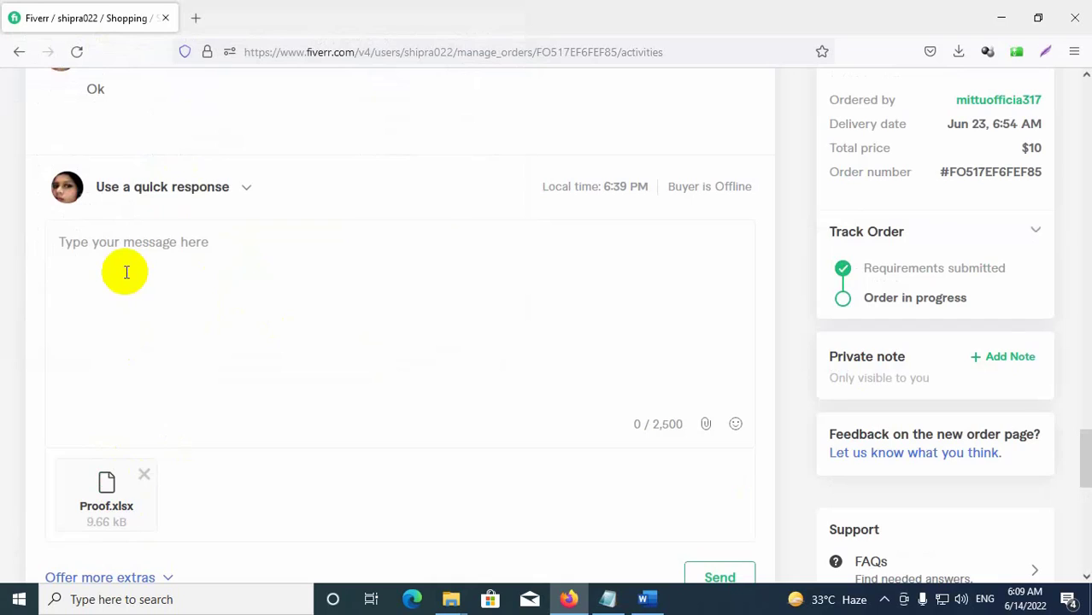
pyautogui.write('Pl')
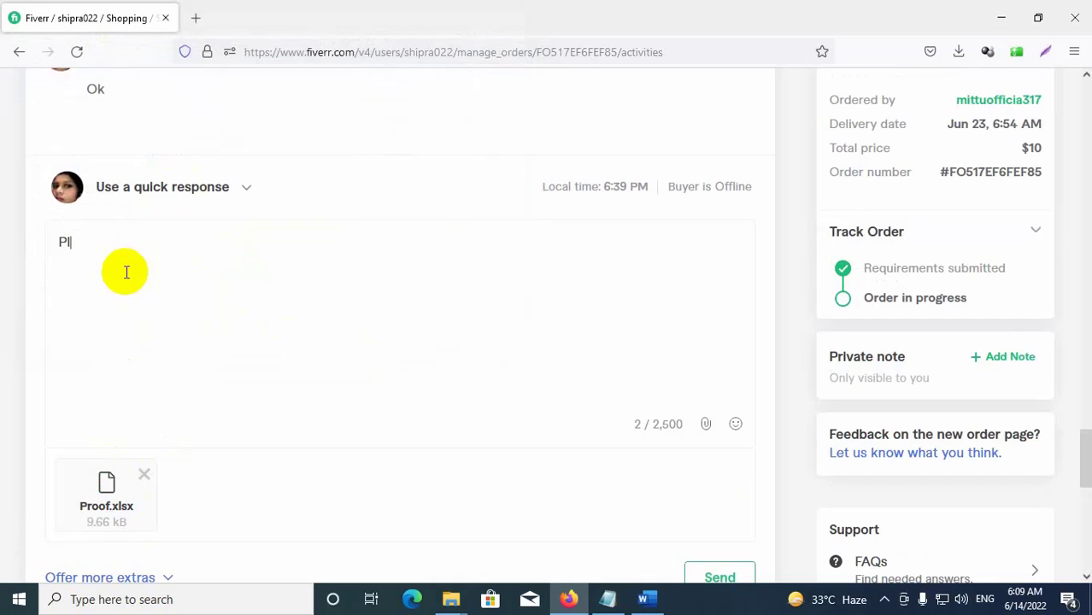
pyautogui.write('ease check m')
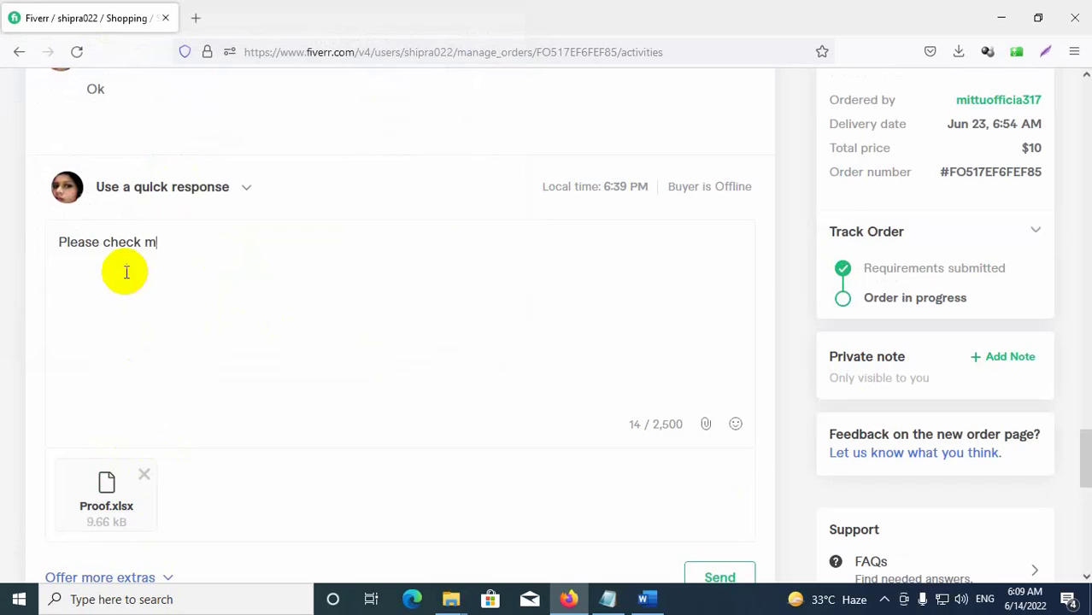
pyautogui.write('y work and give me ne')
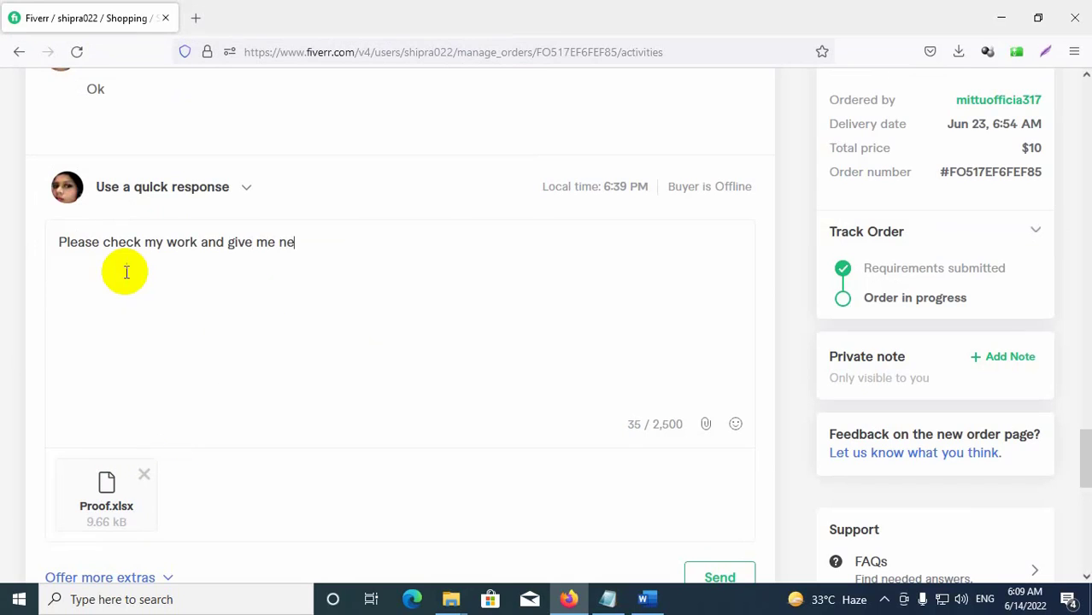
pyautogui.write('xt content.')
pyautogui.scroll(-2, 580, 404)
pyautogui.scroll(2, 434, 382)
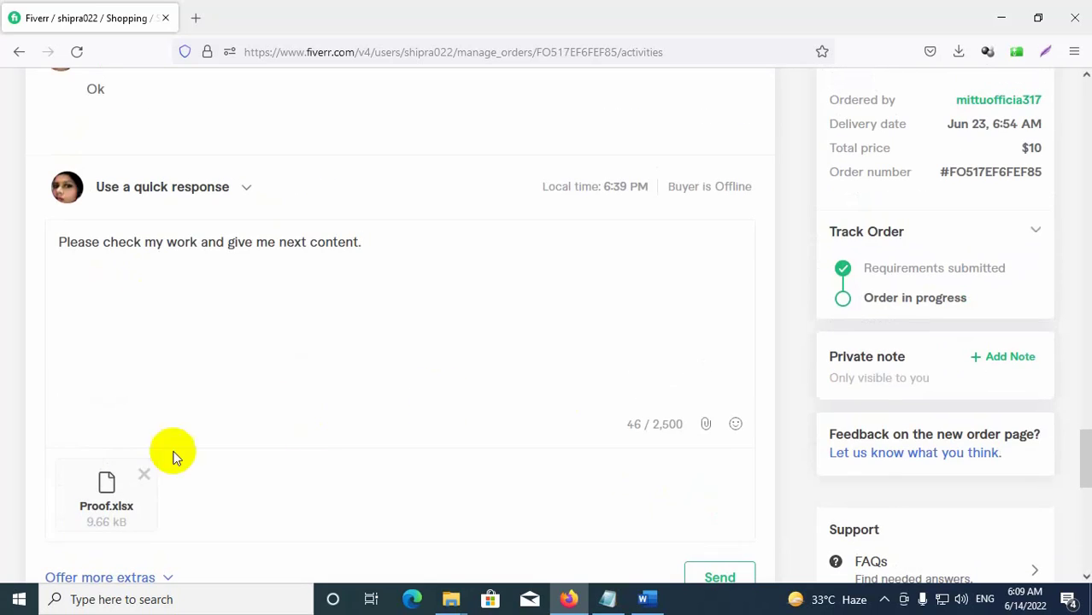
# Remove the Proof.xlsx attachment and delete the whole unsent message text from the order reply.
pyautogui.click(145, 480)
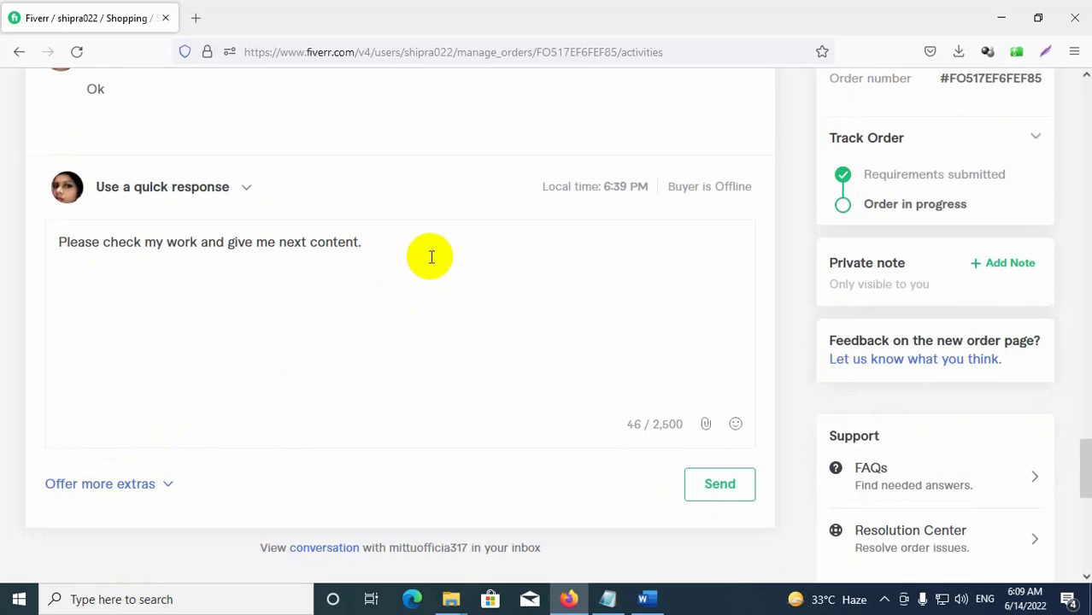
pyautogui.moveTo(429, 254); pyautogui.dragTo(46, 245)
pyautogui.press('BackSpace')
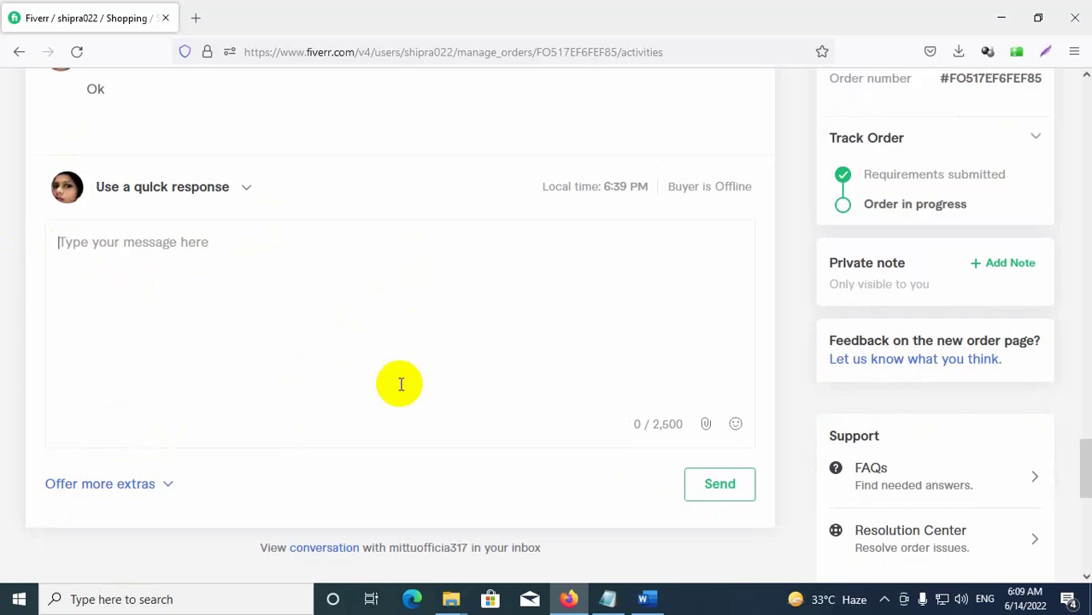
pyautogui.scroll(15, 428, 410)
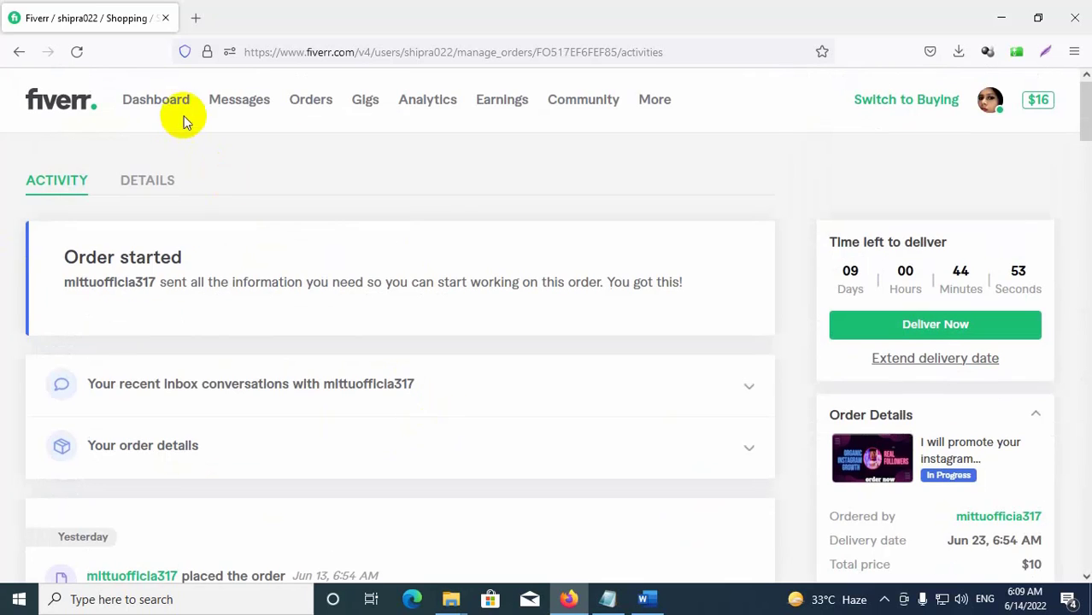